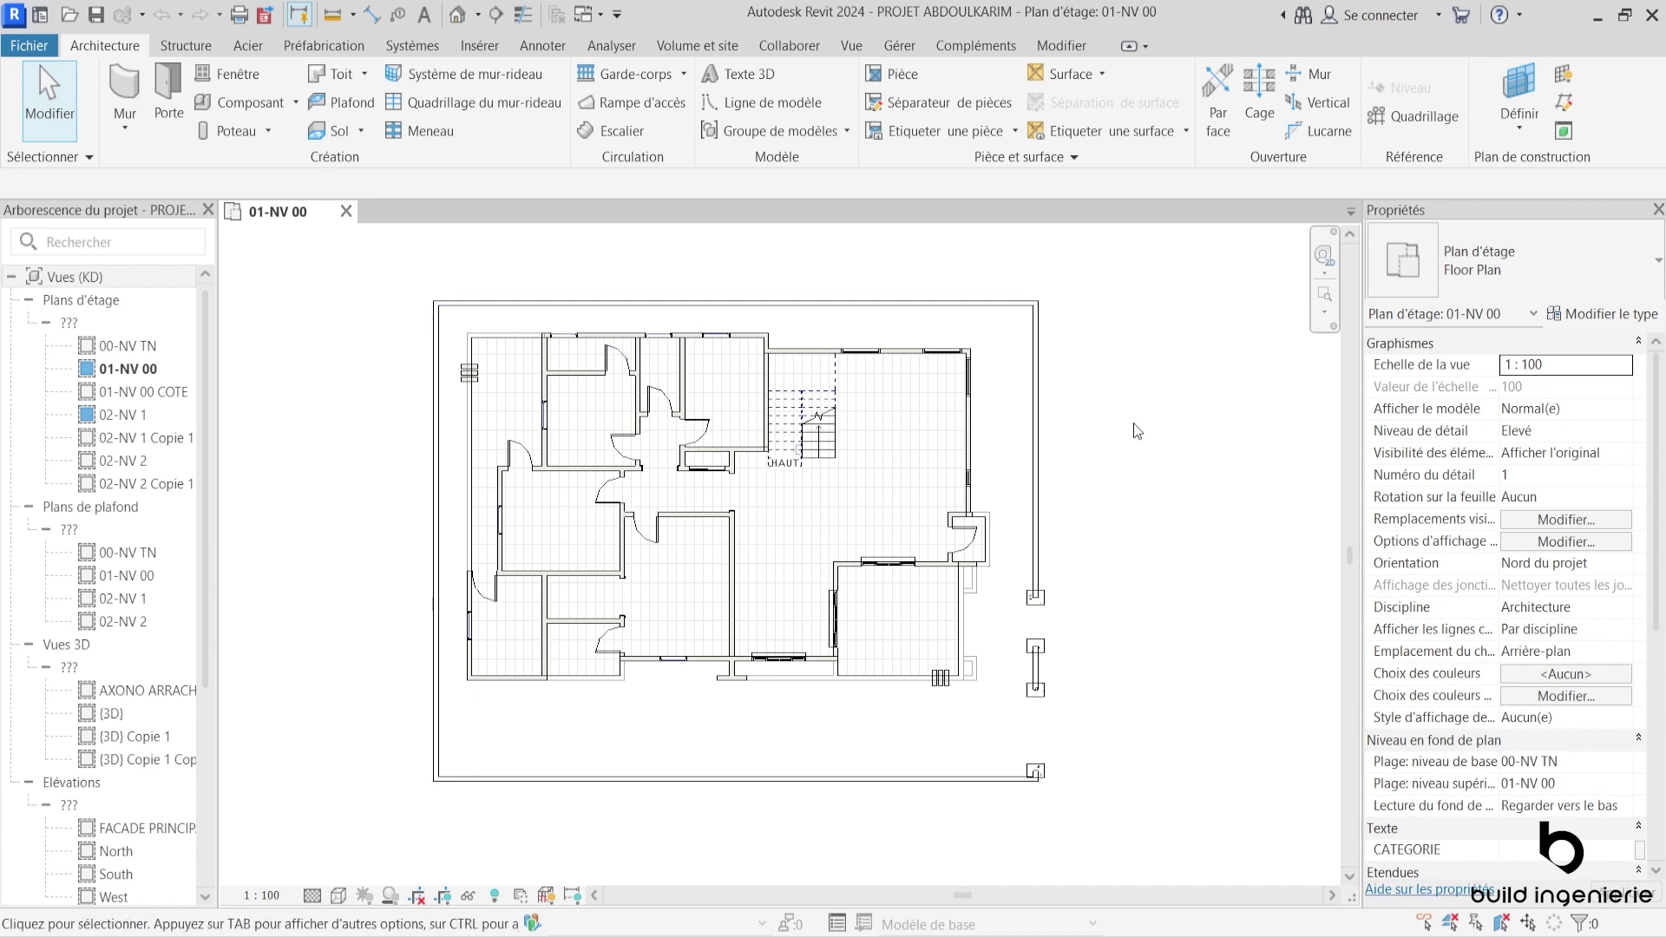
# Step: Cancel the ceiling placement in the room and switch to the default {3D} view of the house
pyautogui.scroll(-1, 1118, 458)
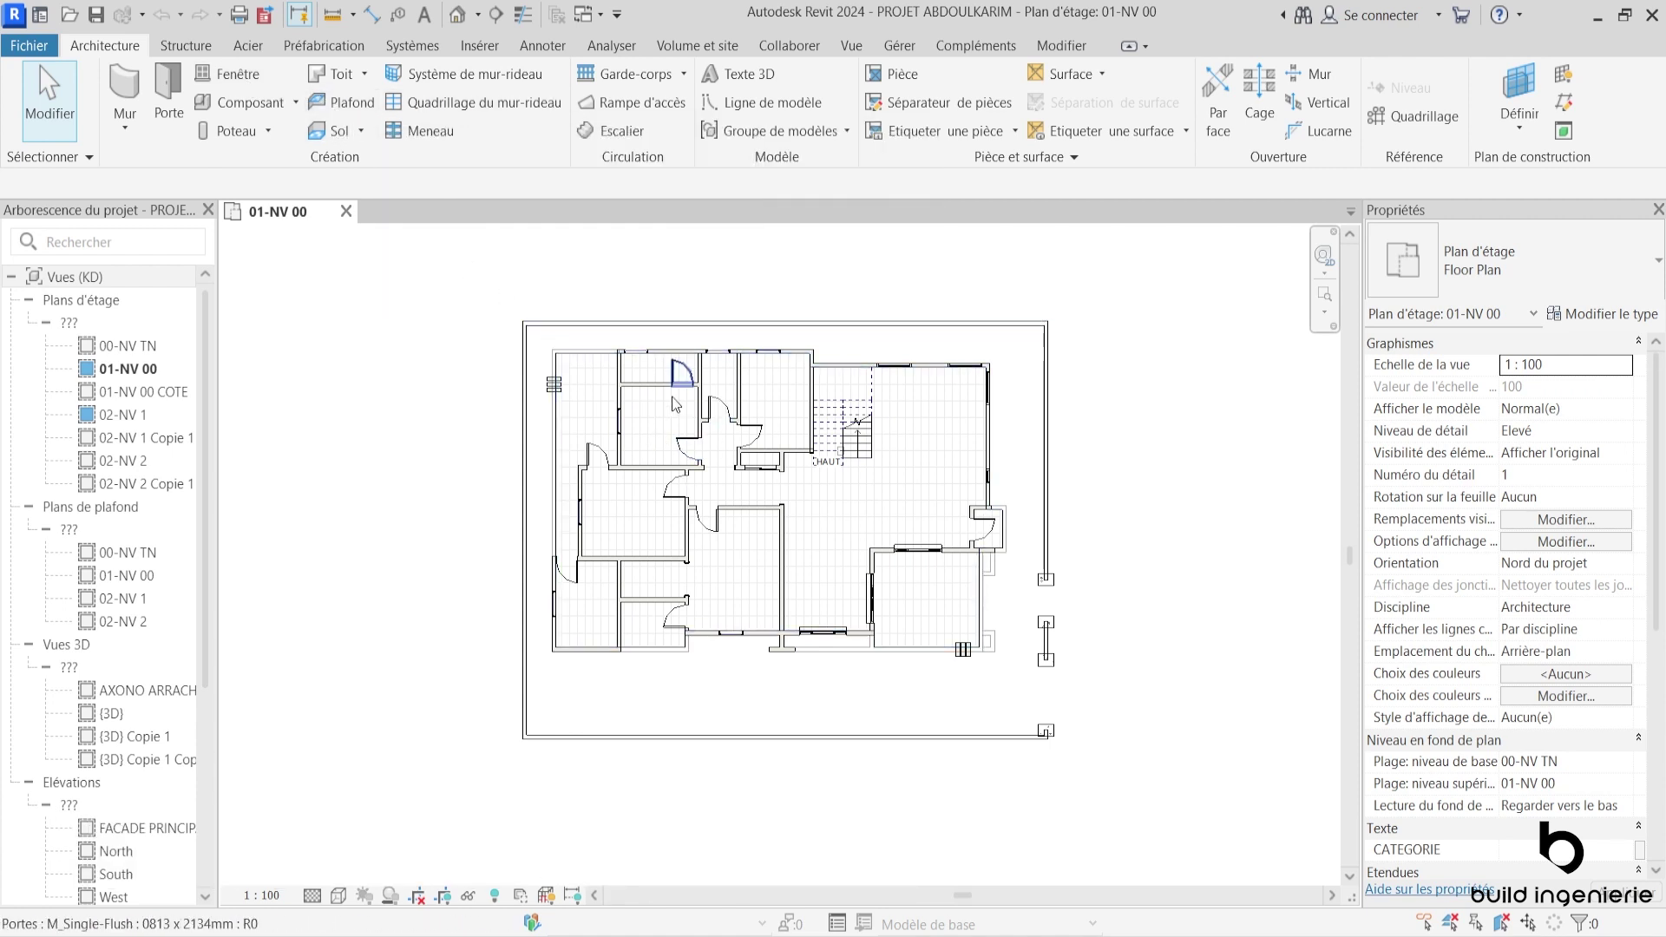
pyautogui.scroll(2, 664, 431)
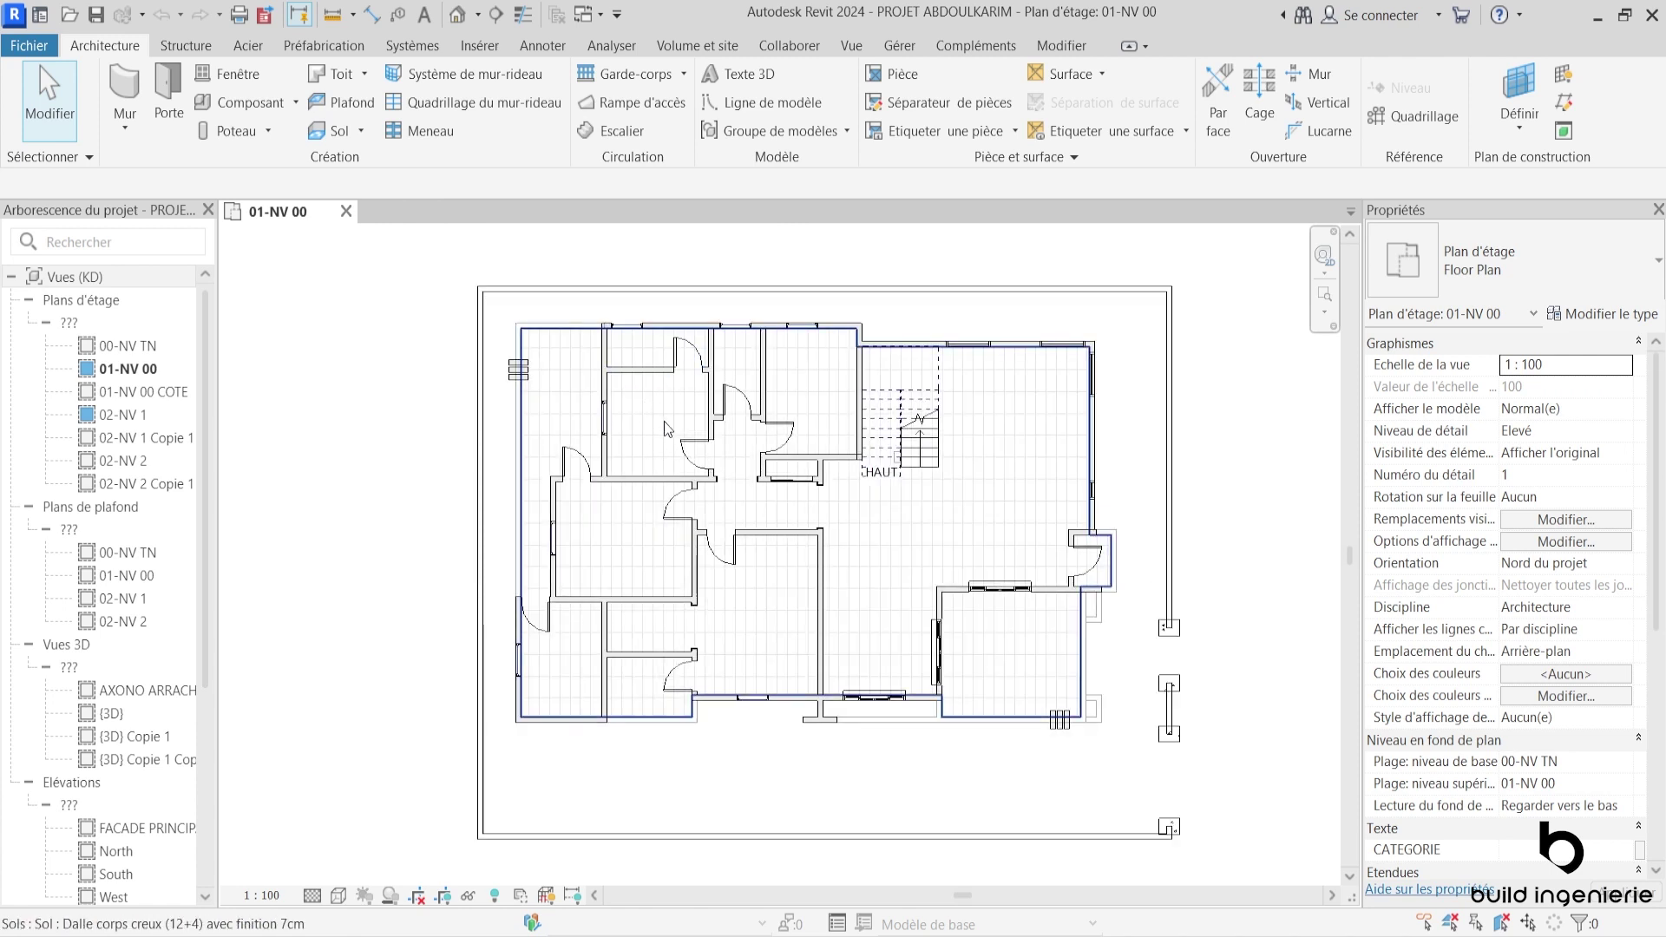
pyautogui.click(341, 103)
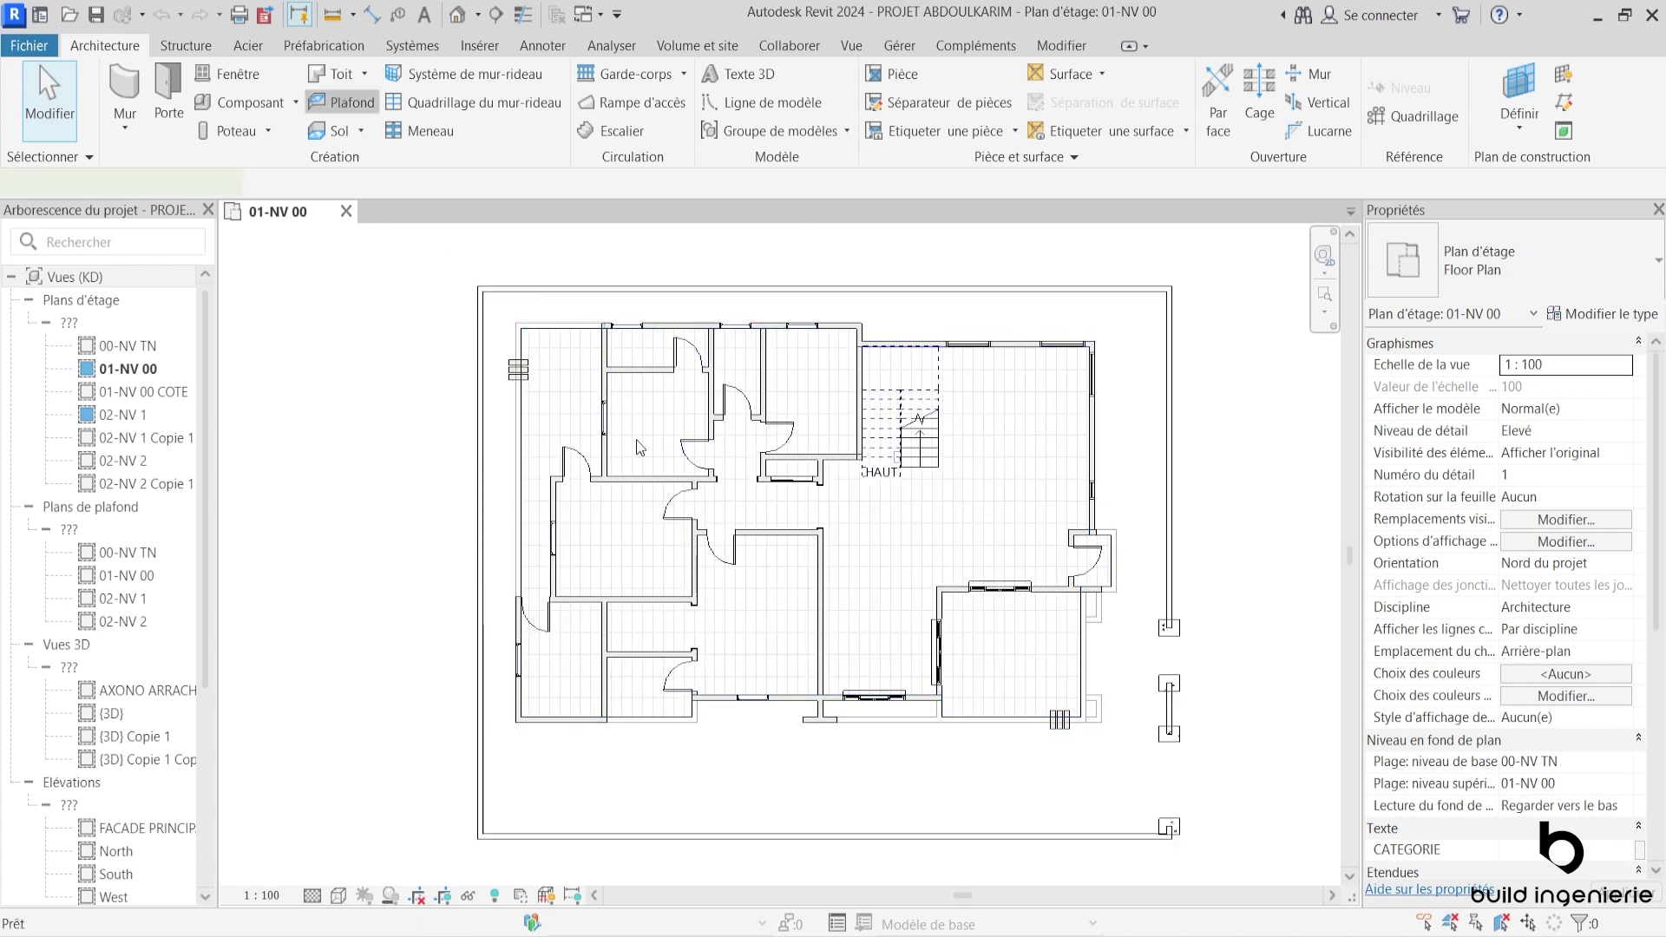
pyautogui.click(652, 427)
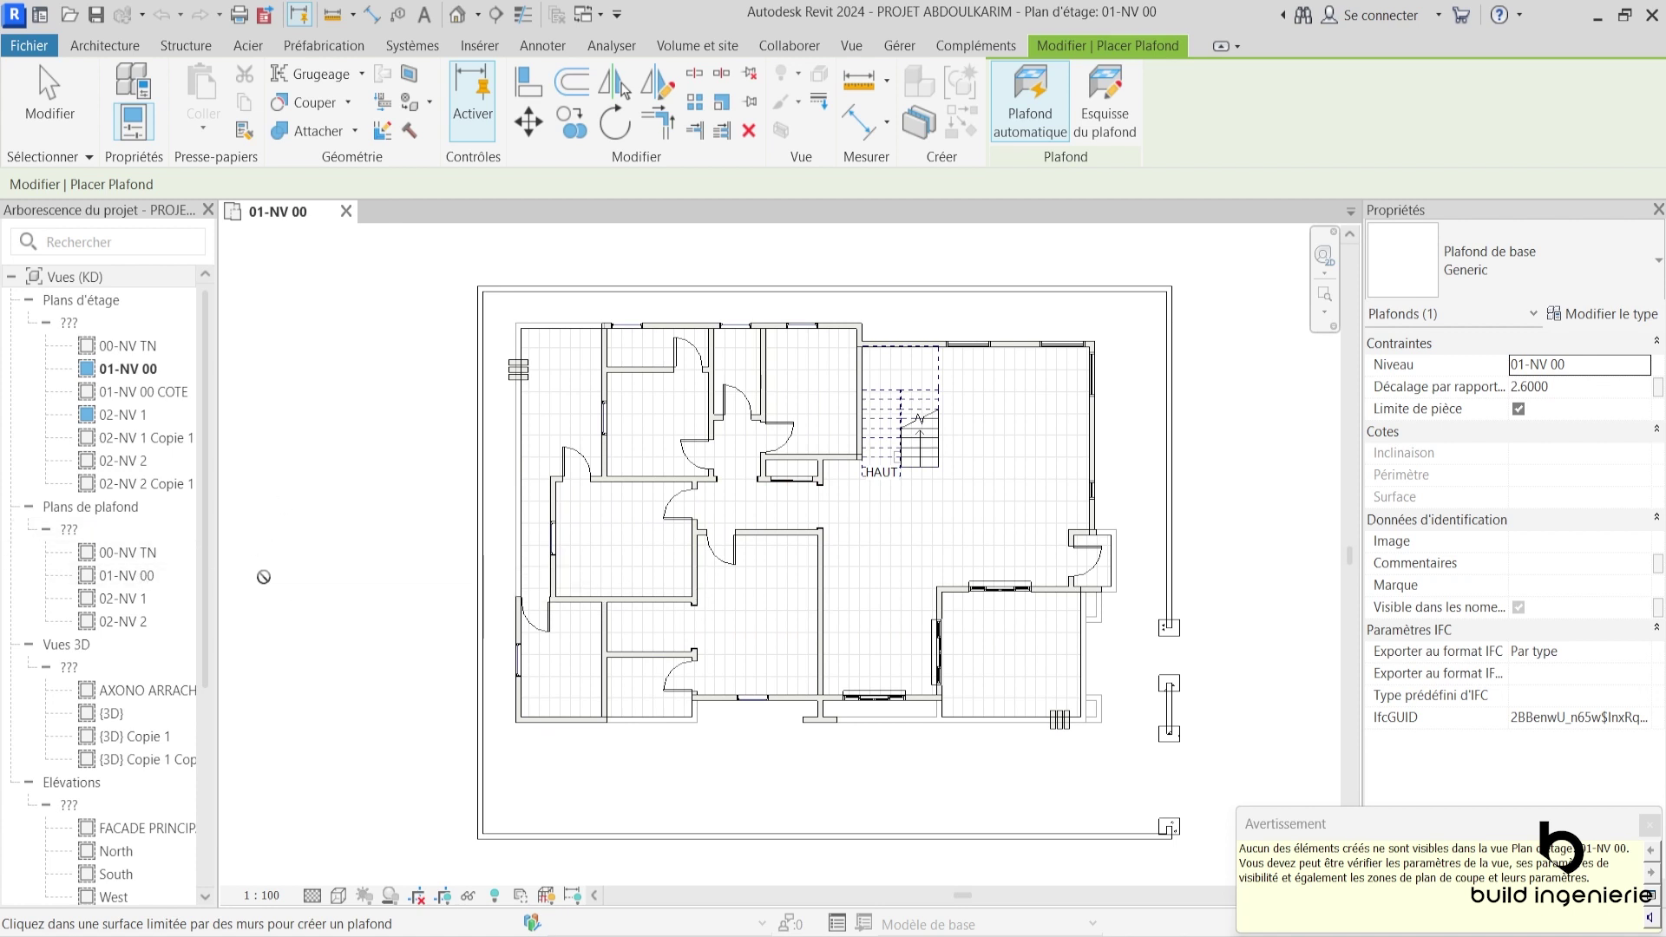
pyautogui.press('Escape')
pyautogui.click(457, 14)
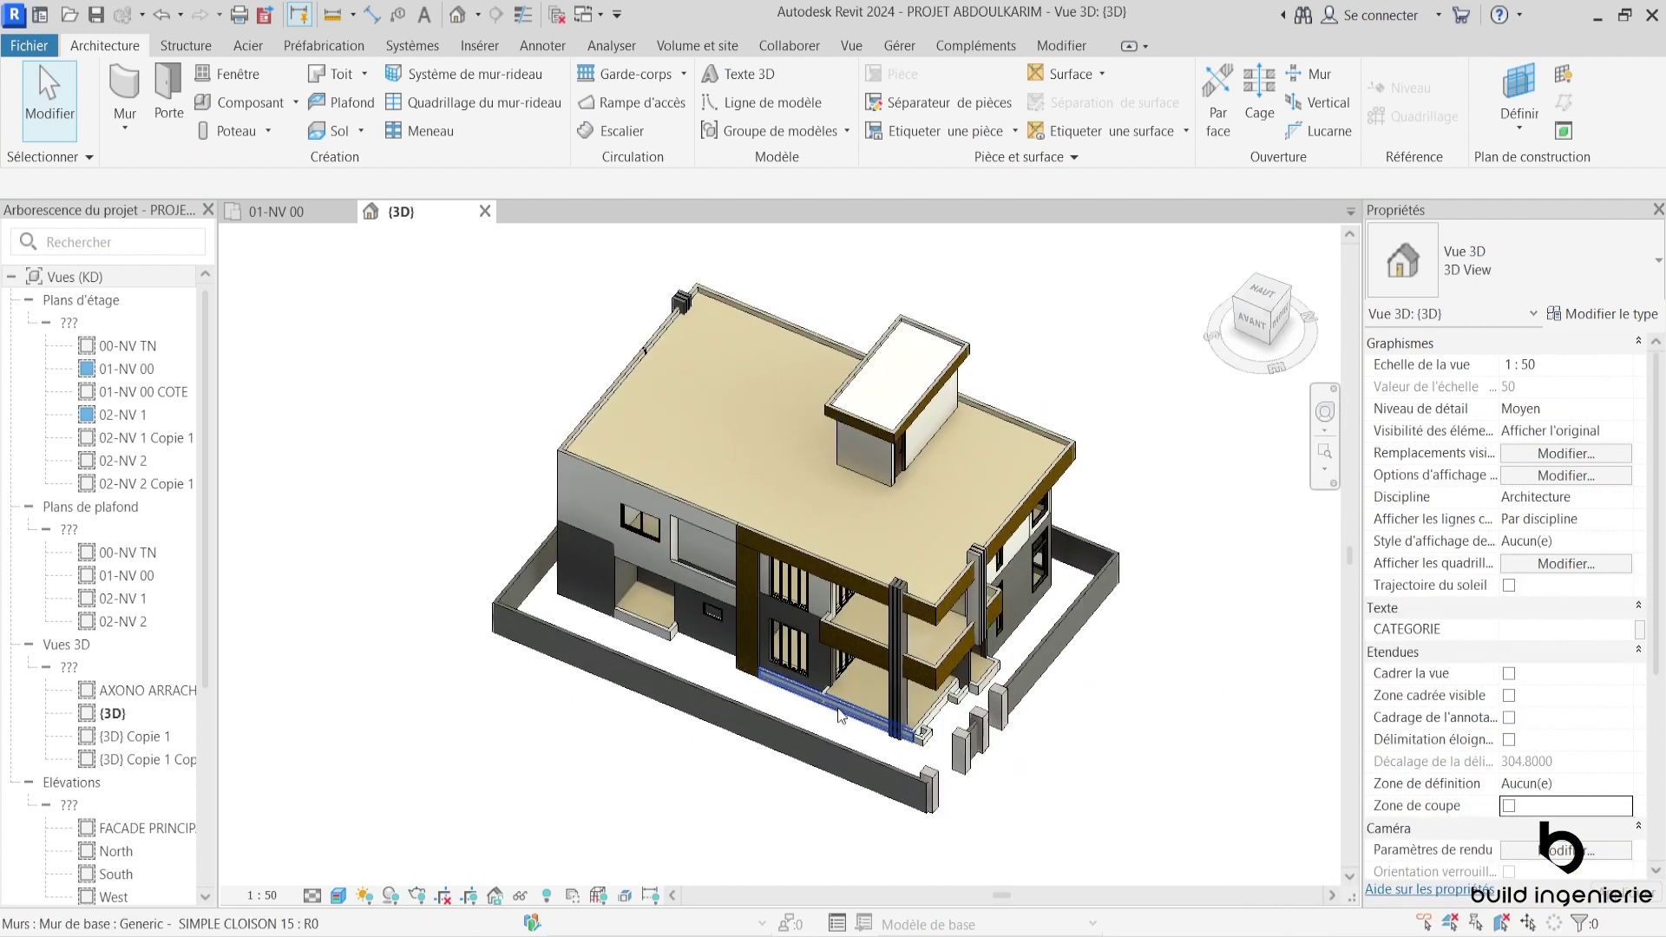
# Step: Raise the M_Fixed 0915 x 0610mm window's head height (Hauteur sous linteau) from 1.6100 to 2
pyautogui.keyDown('shift'); pyautogui.moveTo(967, 674); pyautogui.dragTo(747, 627, button='middle'); pyautogui.keyUp('shift')
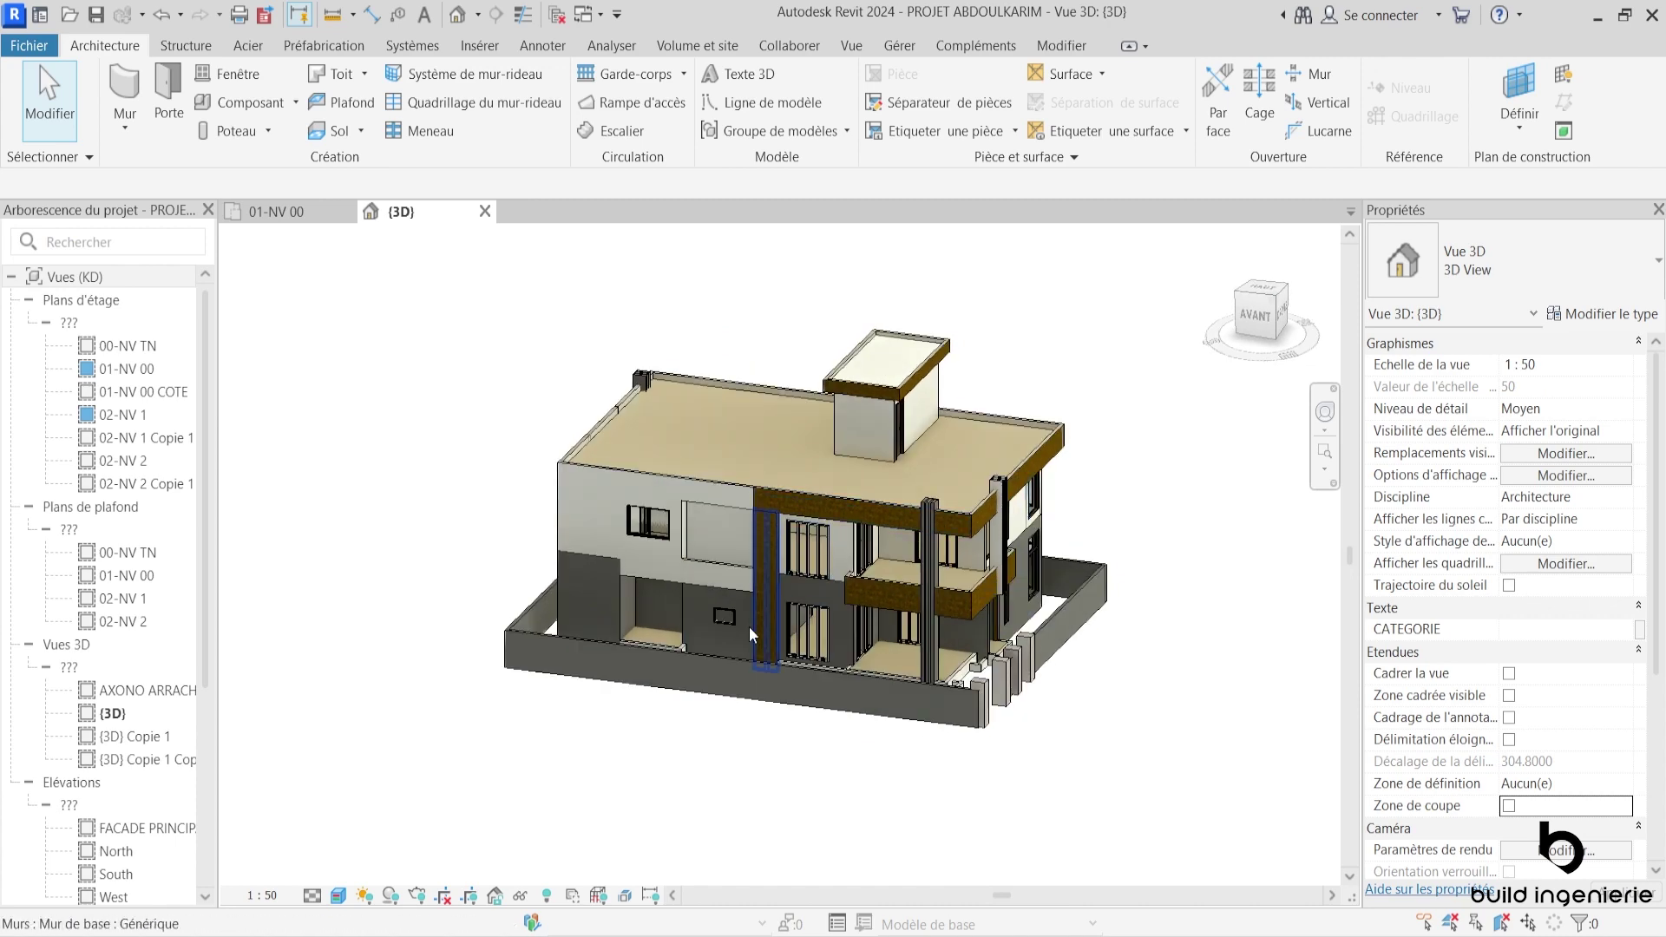
pyautogui.click(721, 628)
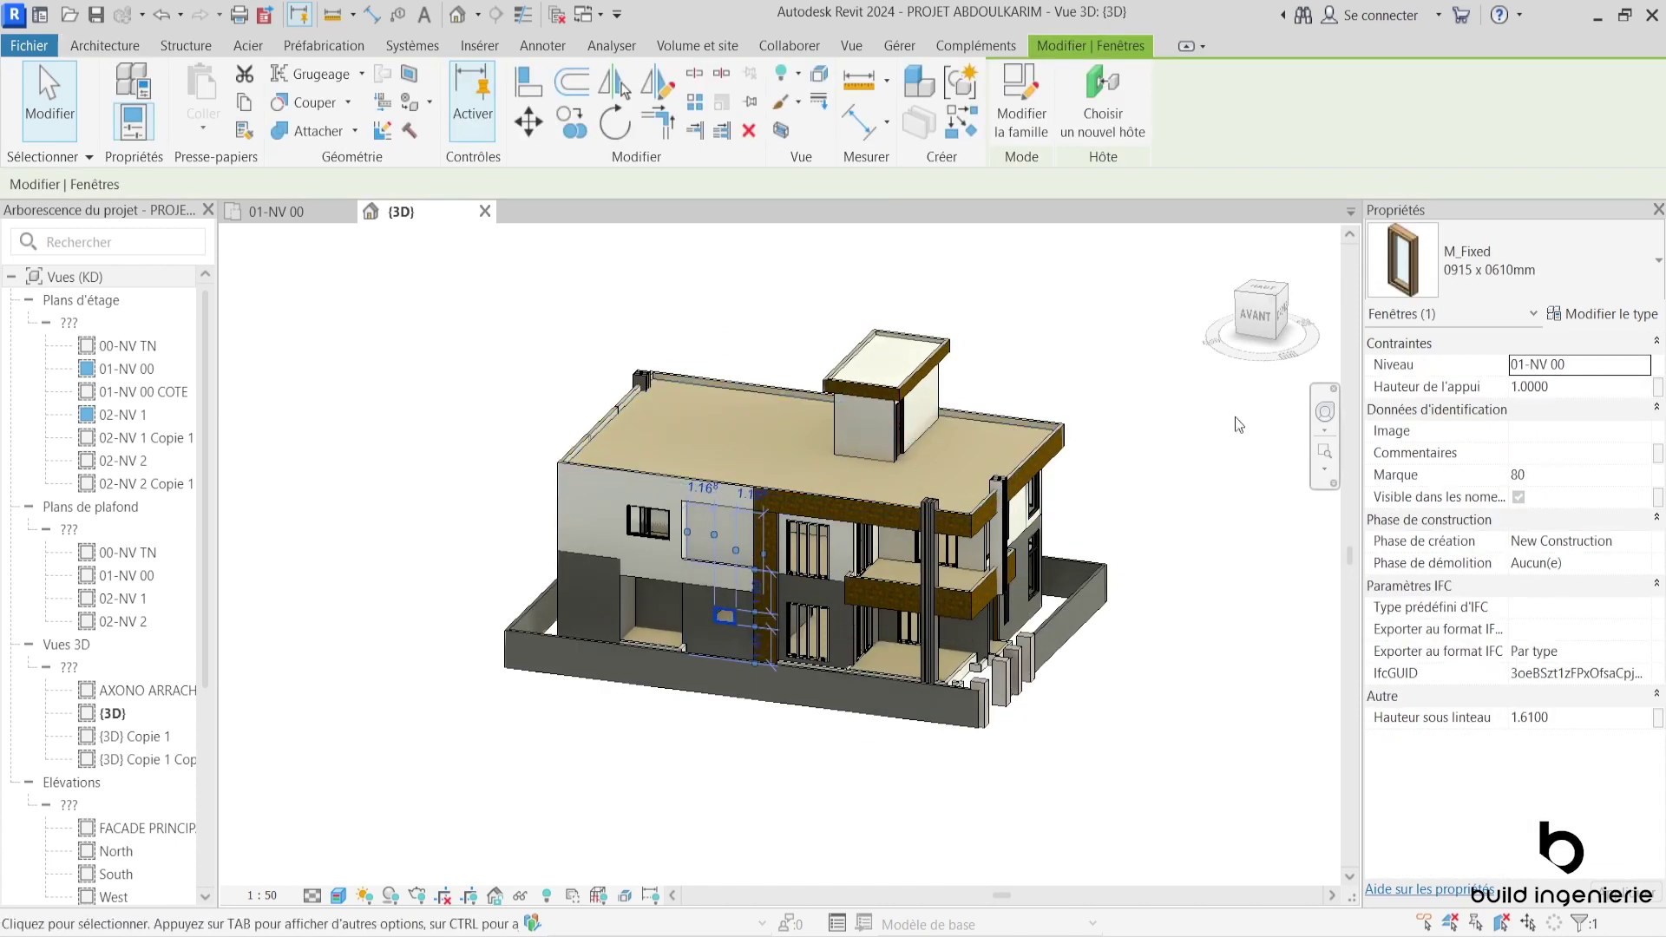
pyautogui.click(1545, 716)
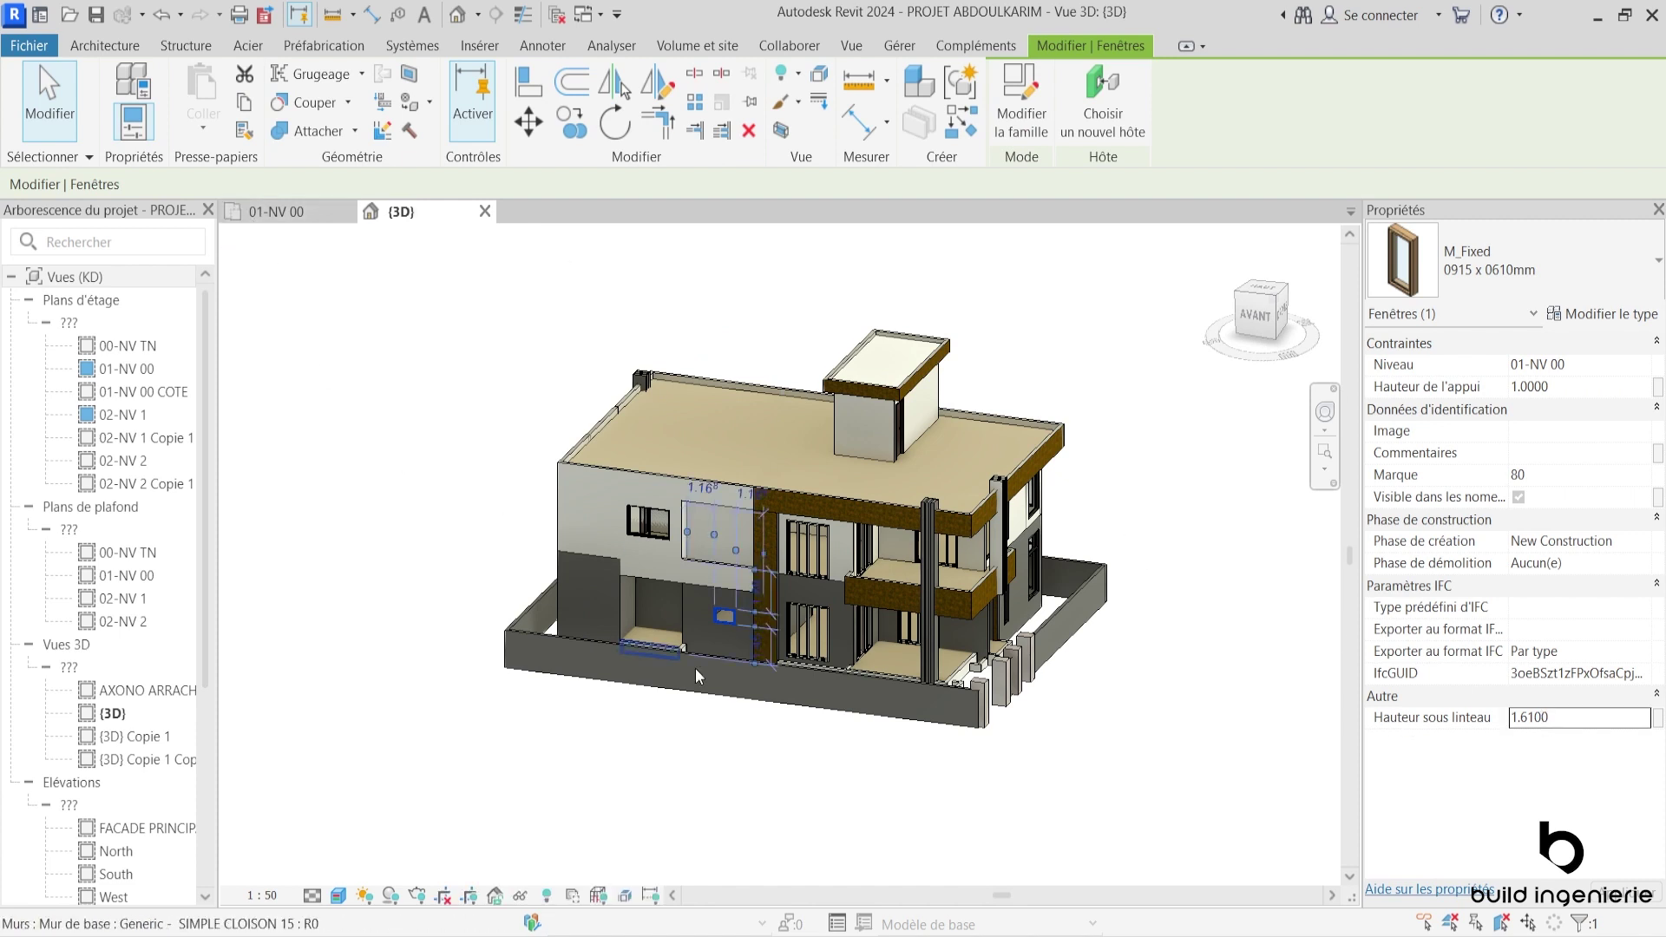
pyautogui.scroll(3, 726, 636)
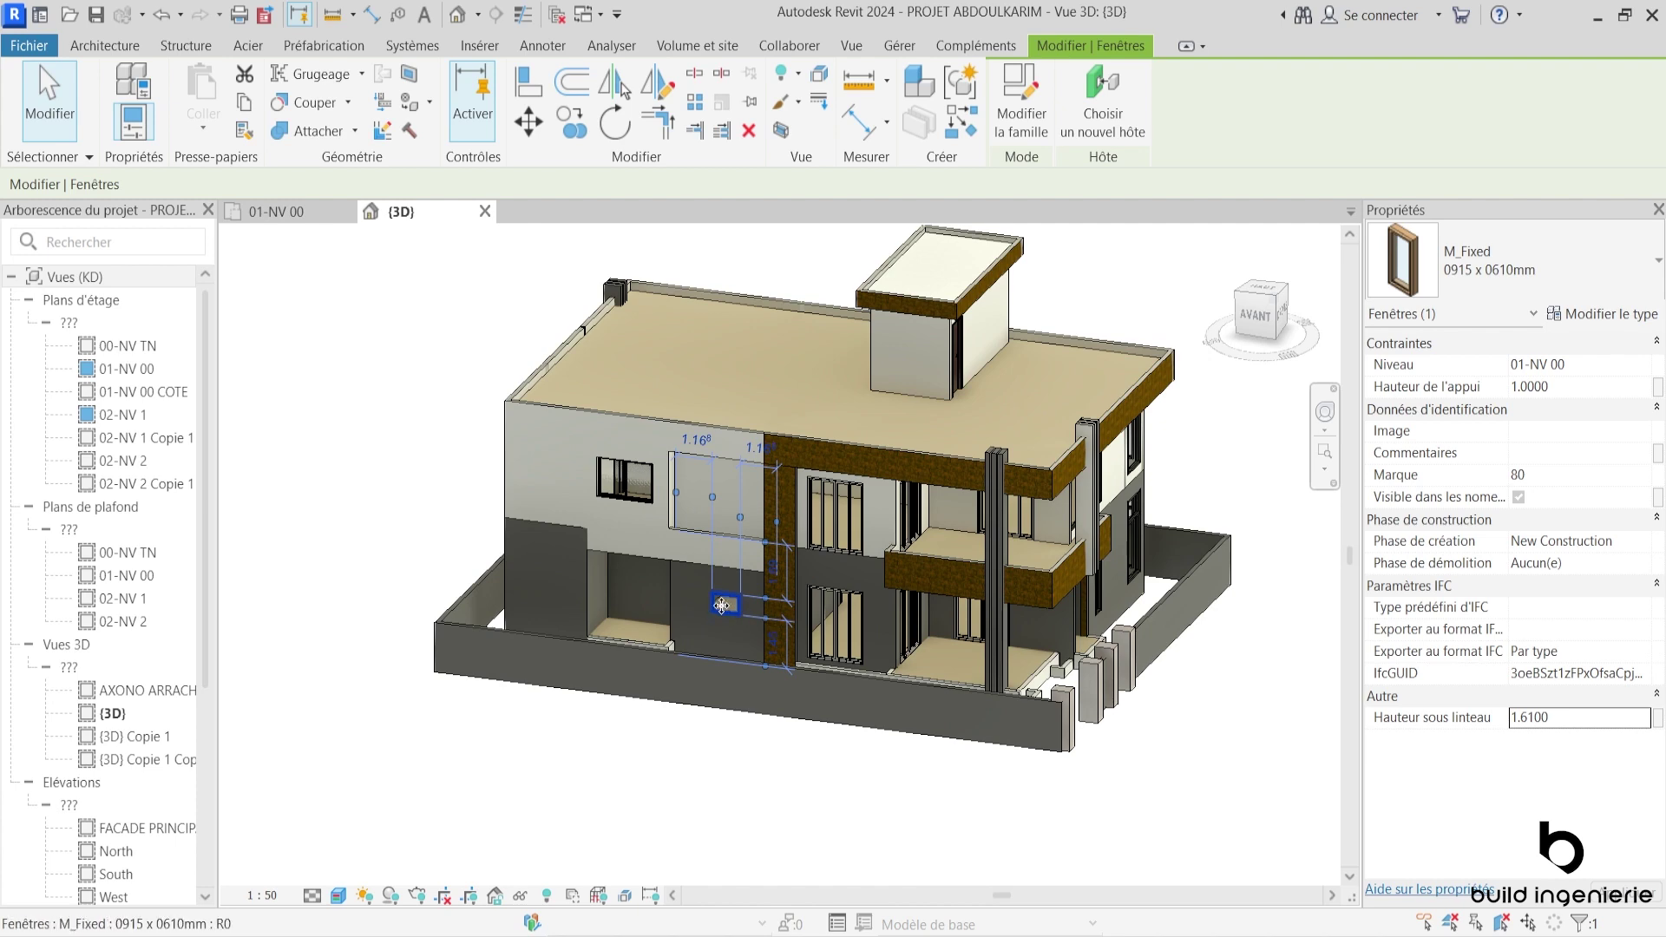
pyautogui.click(276, 211)
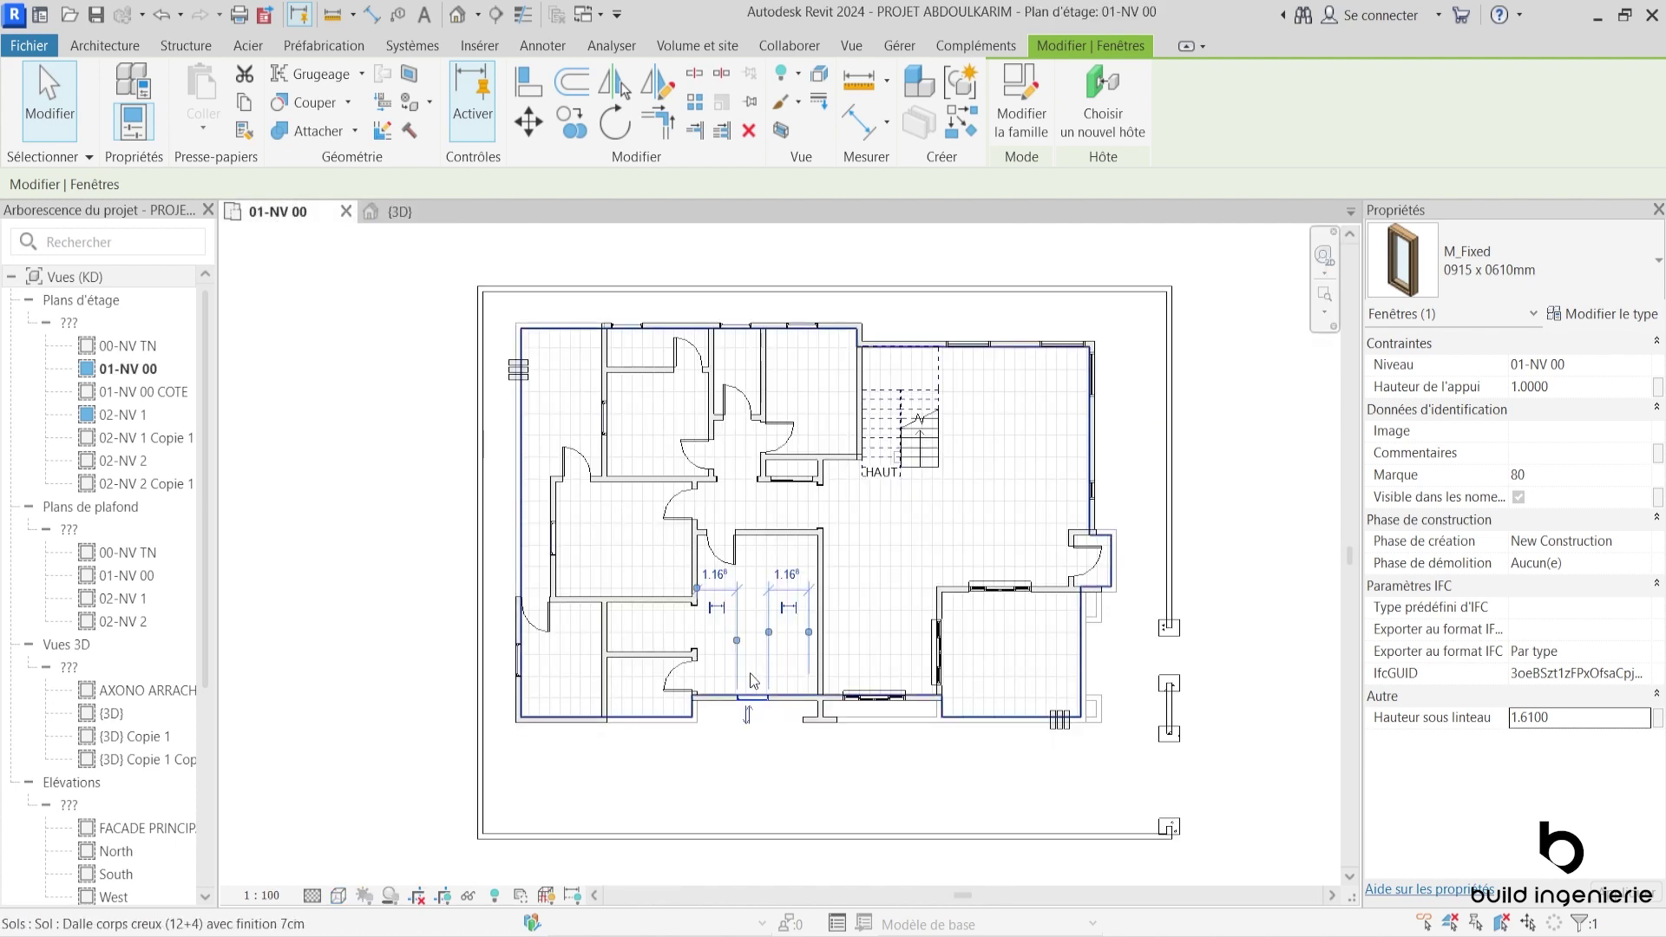
pyautogui.scroll(3, 783, 746)
pyautogui.scroll(2, 782, 746)
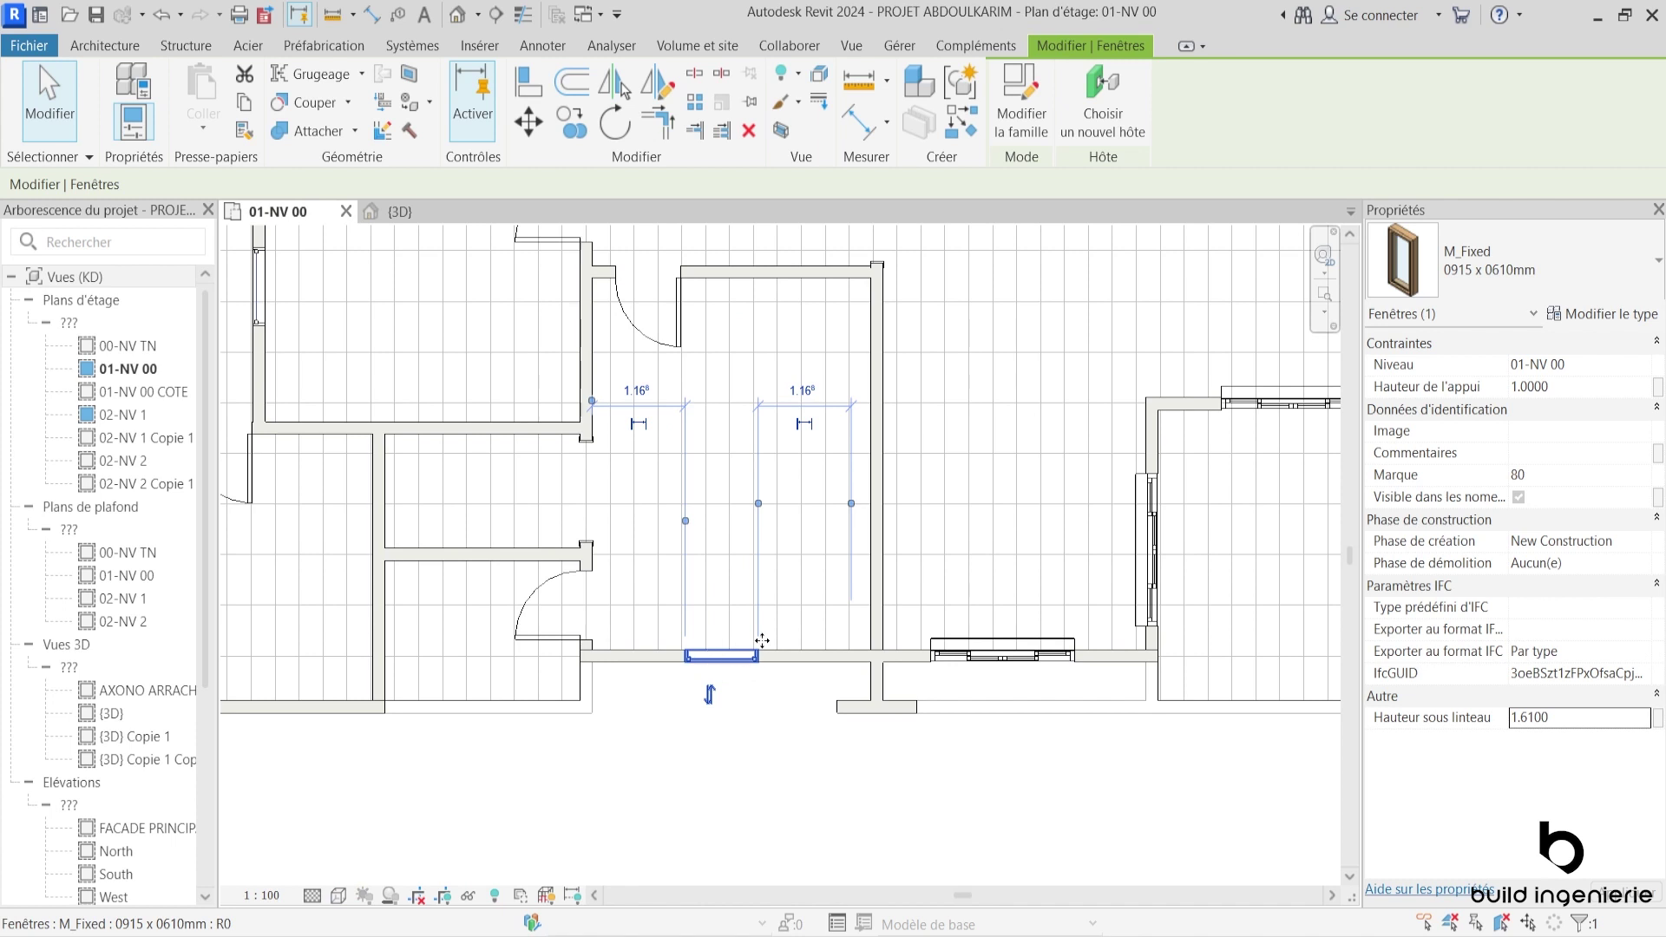
pyautogui.scroll(-3, 734, 667)
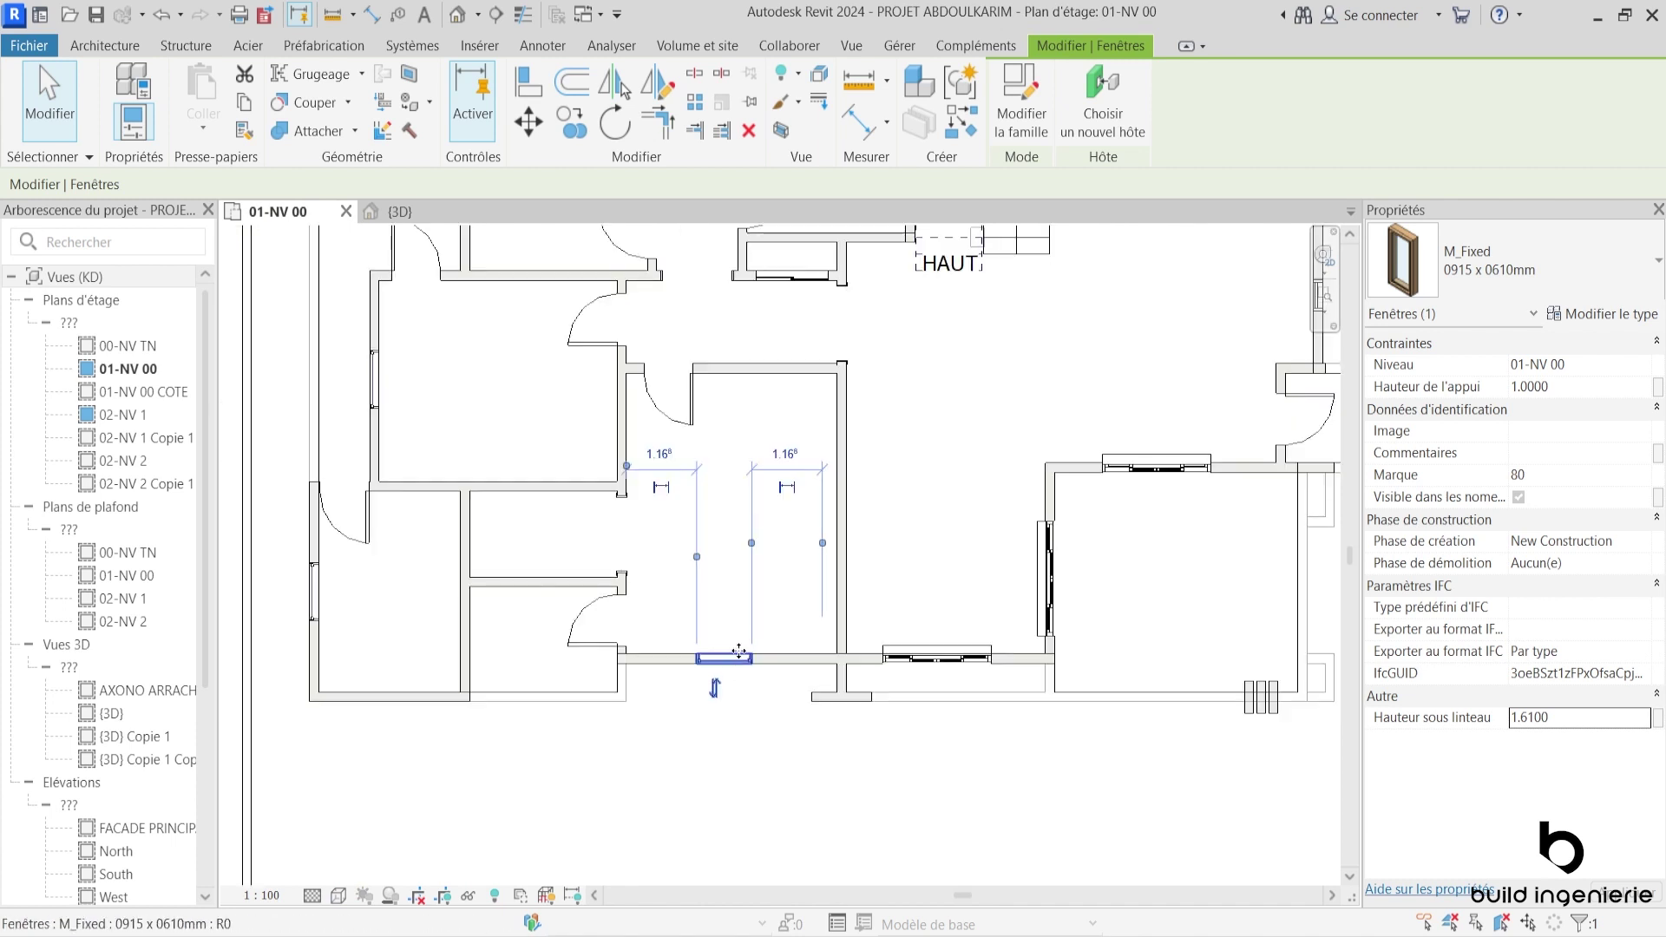
pyautogui.click(408, 217)
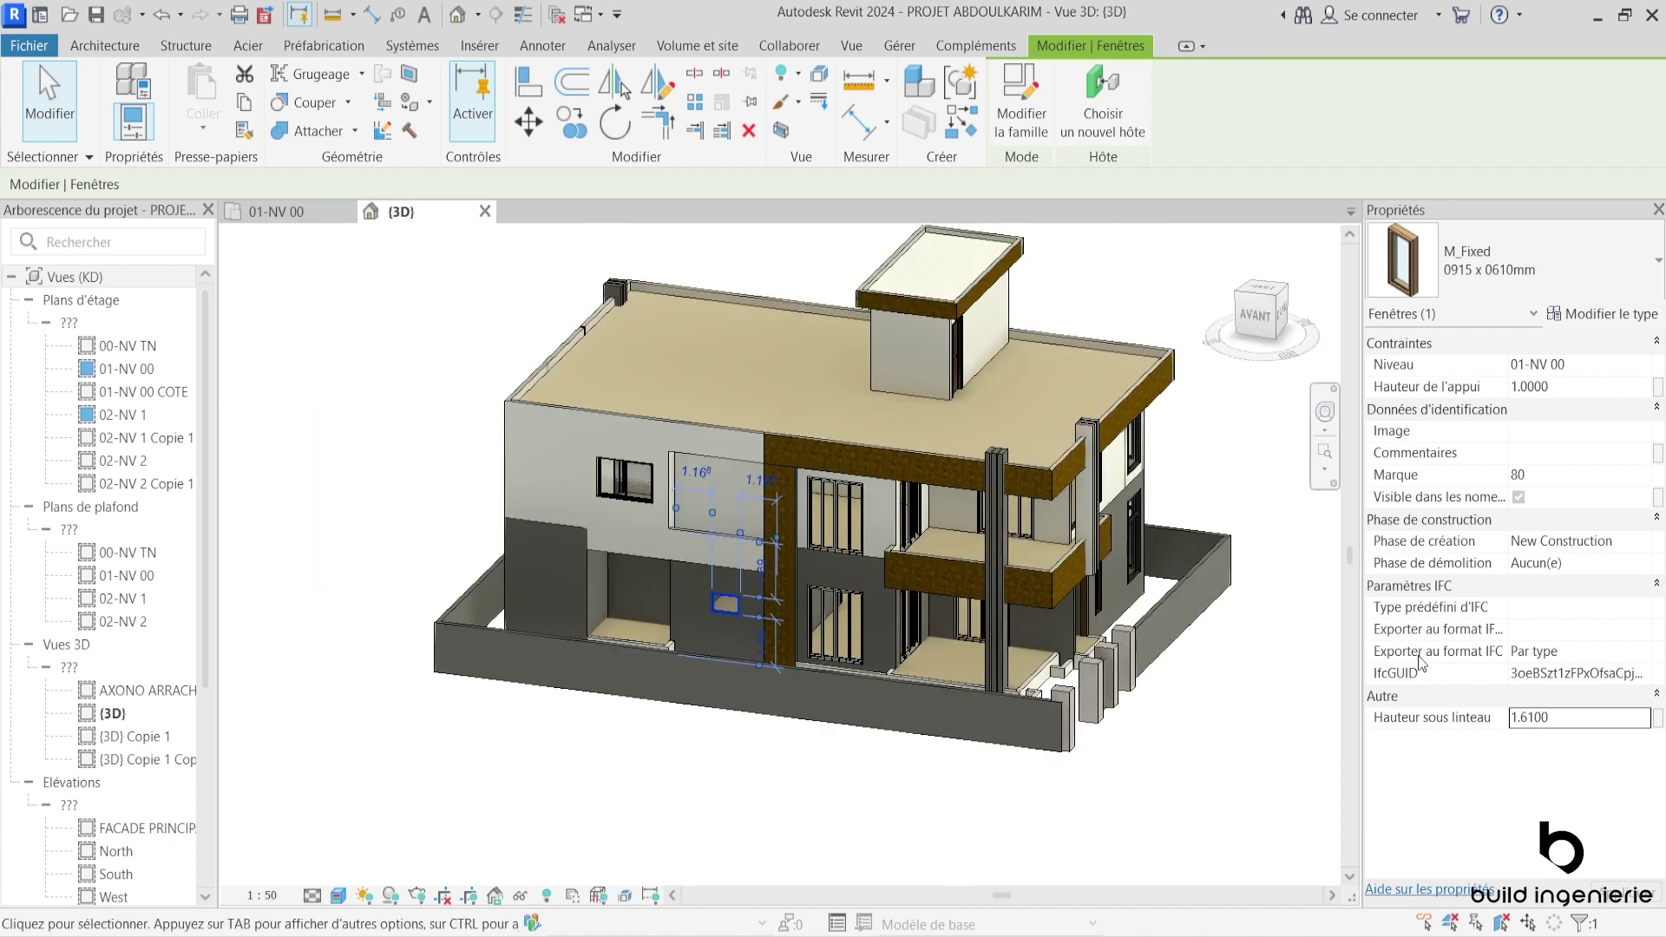
pyautogui.click(1568, 720)
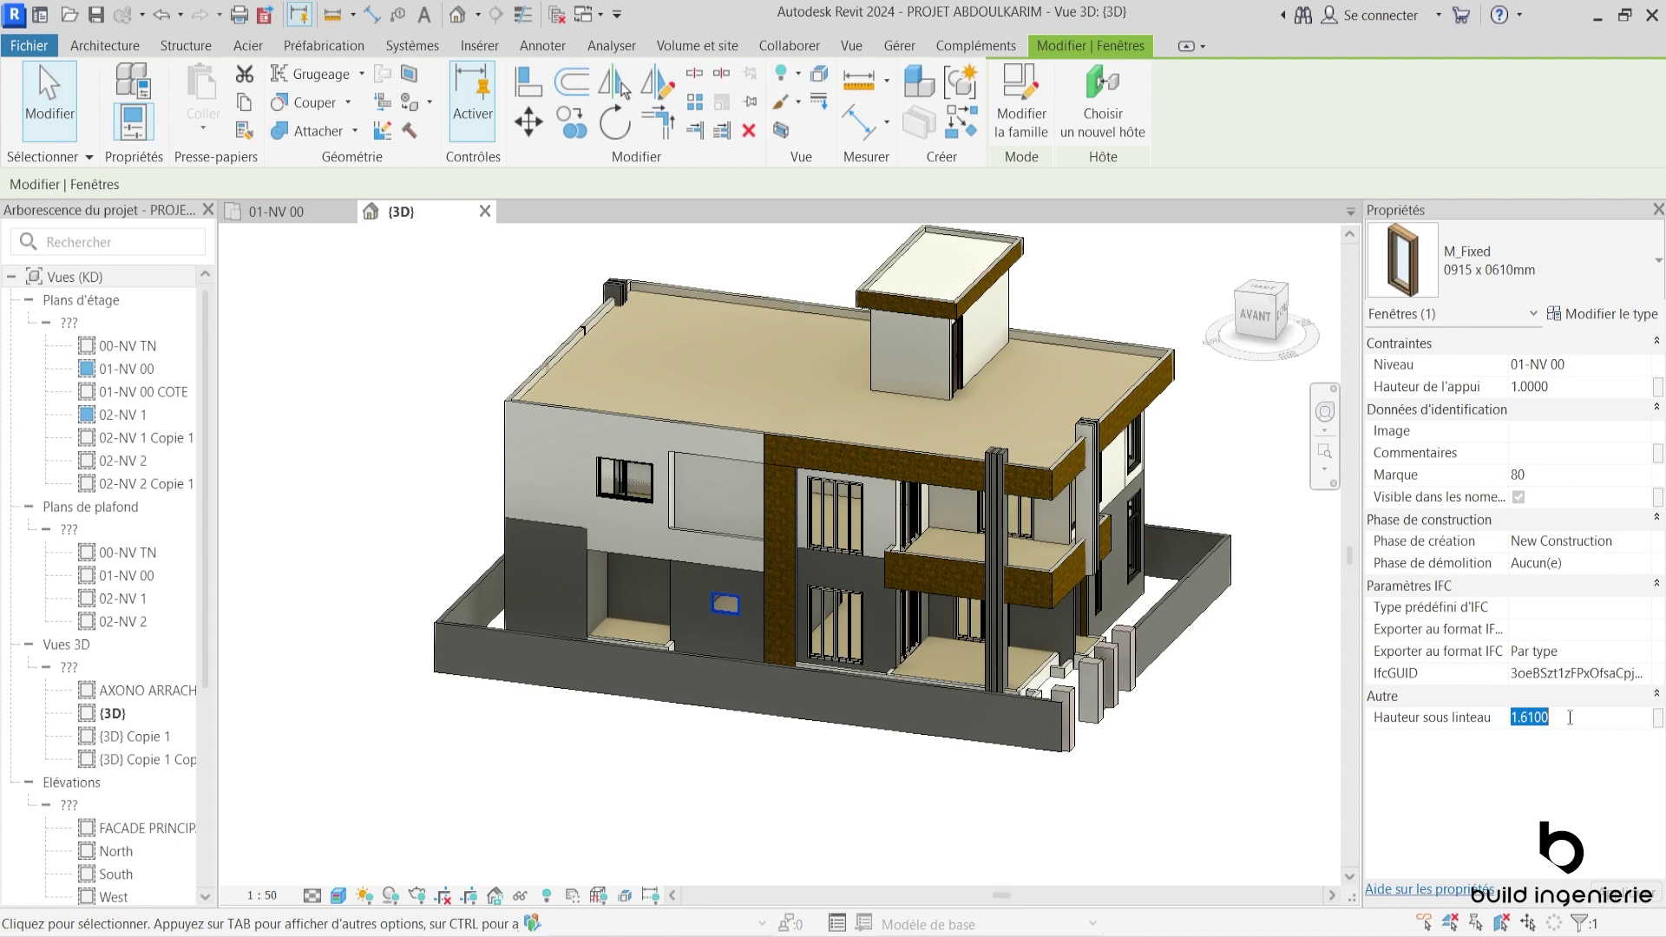
pyautogui.write('2')
pyautogui.click(1155, 792)
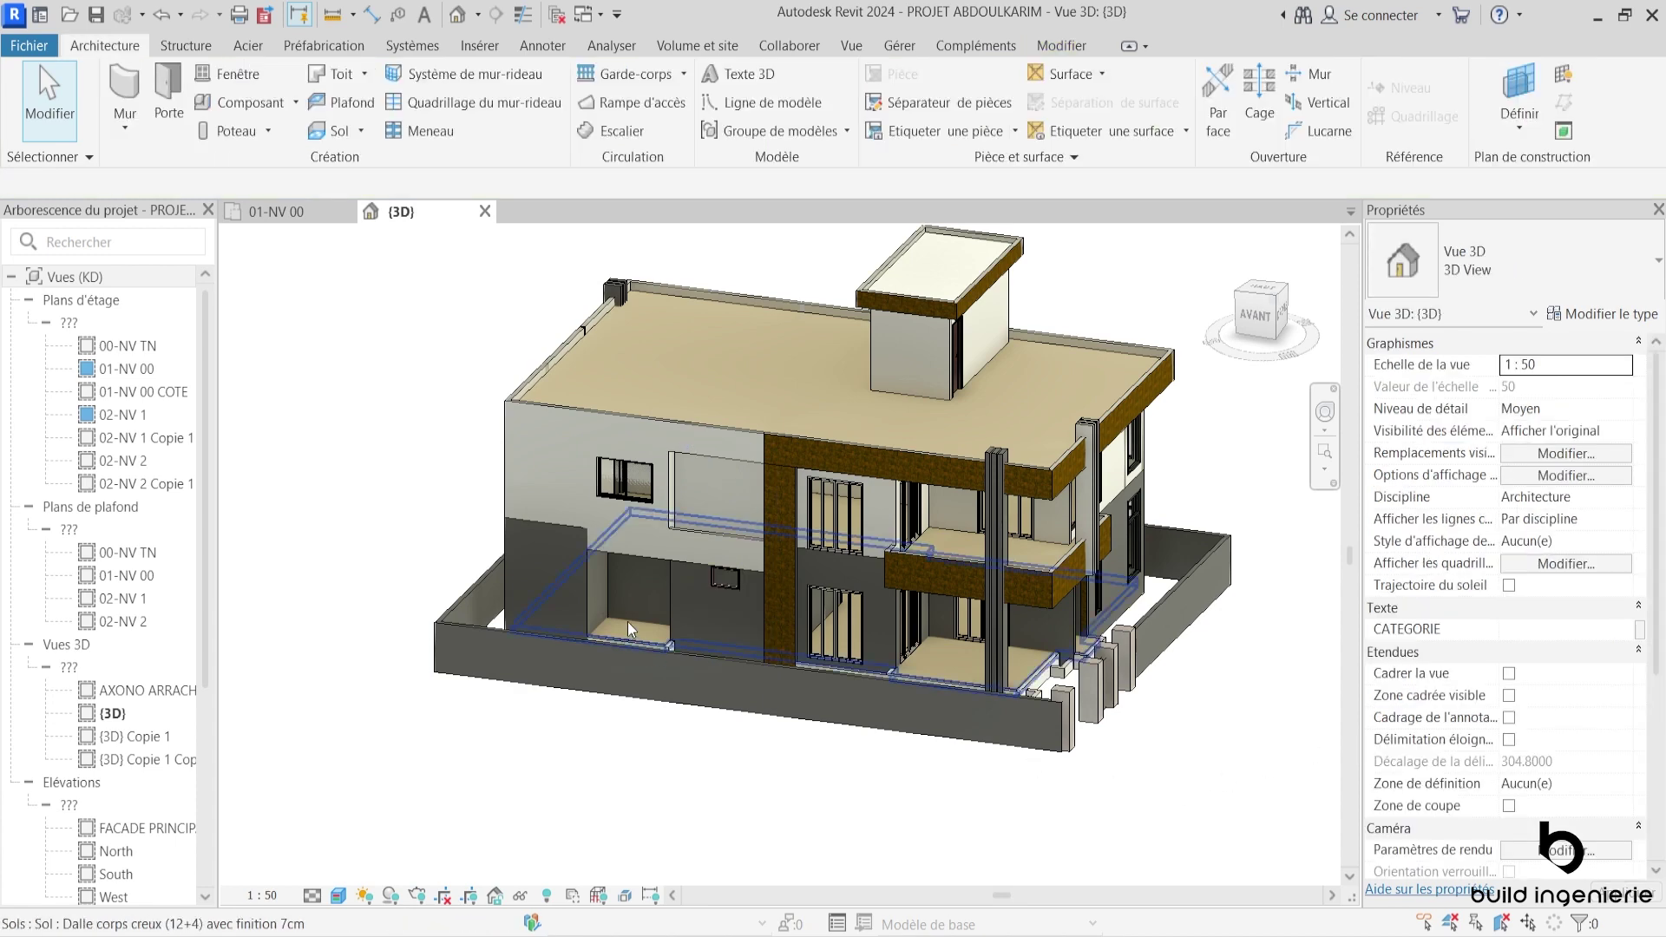
pyautogui.scroll(2, 627, 621)
pyautogui.moveTo(721, 586); pyautogui.dragTo(724, 521, button='middle')
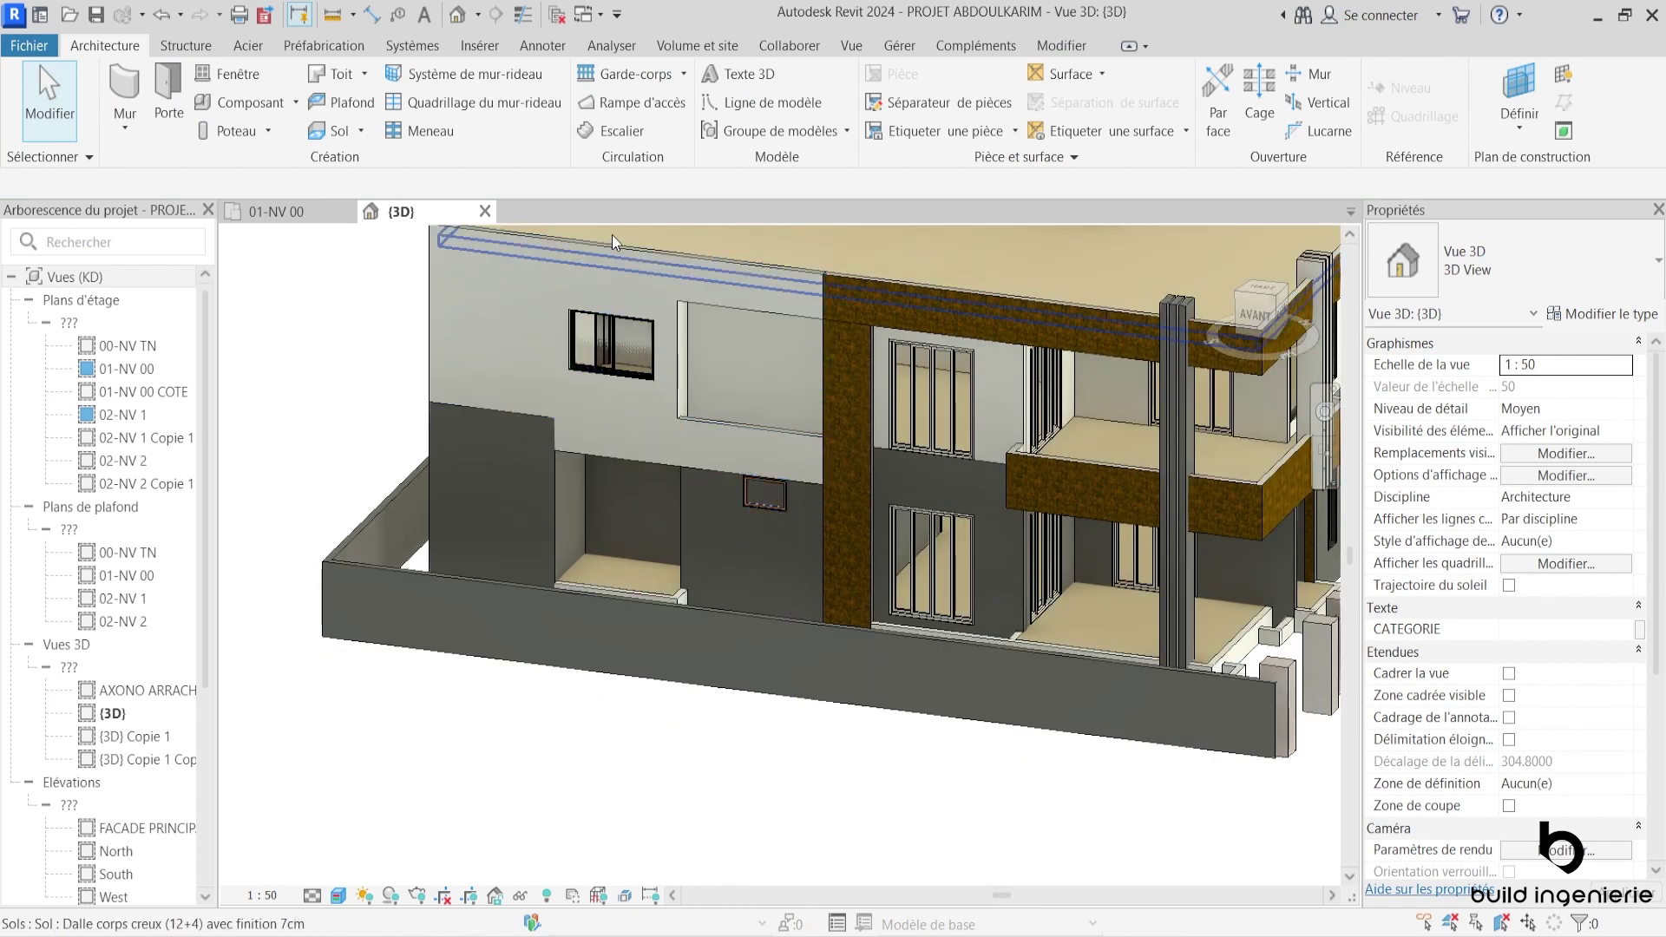
pyautogui.click(289, 213)
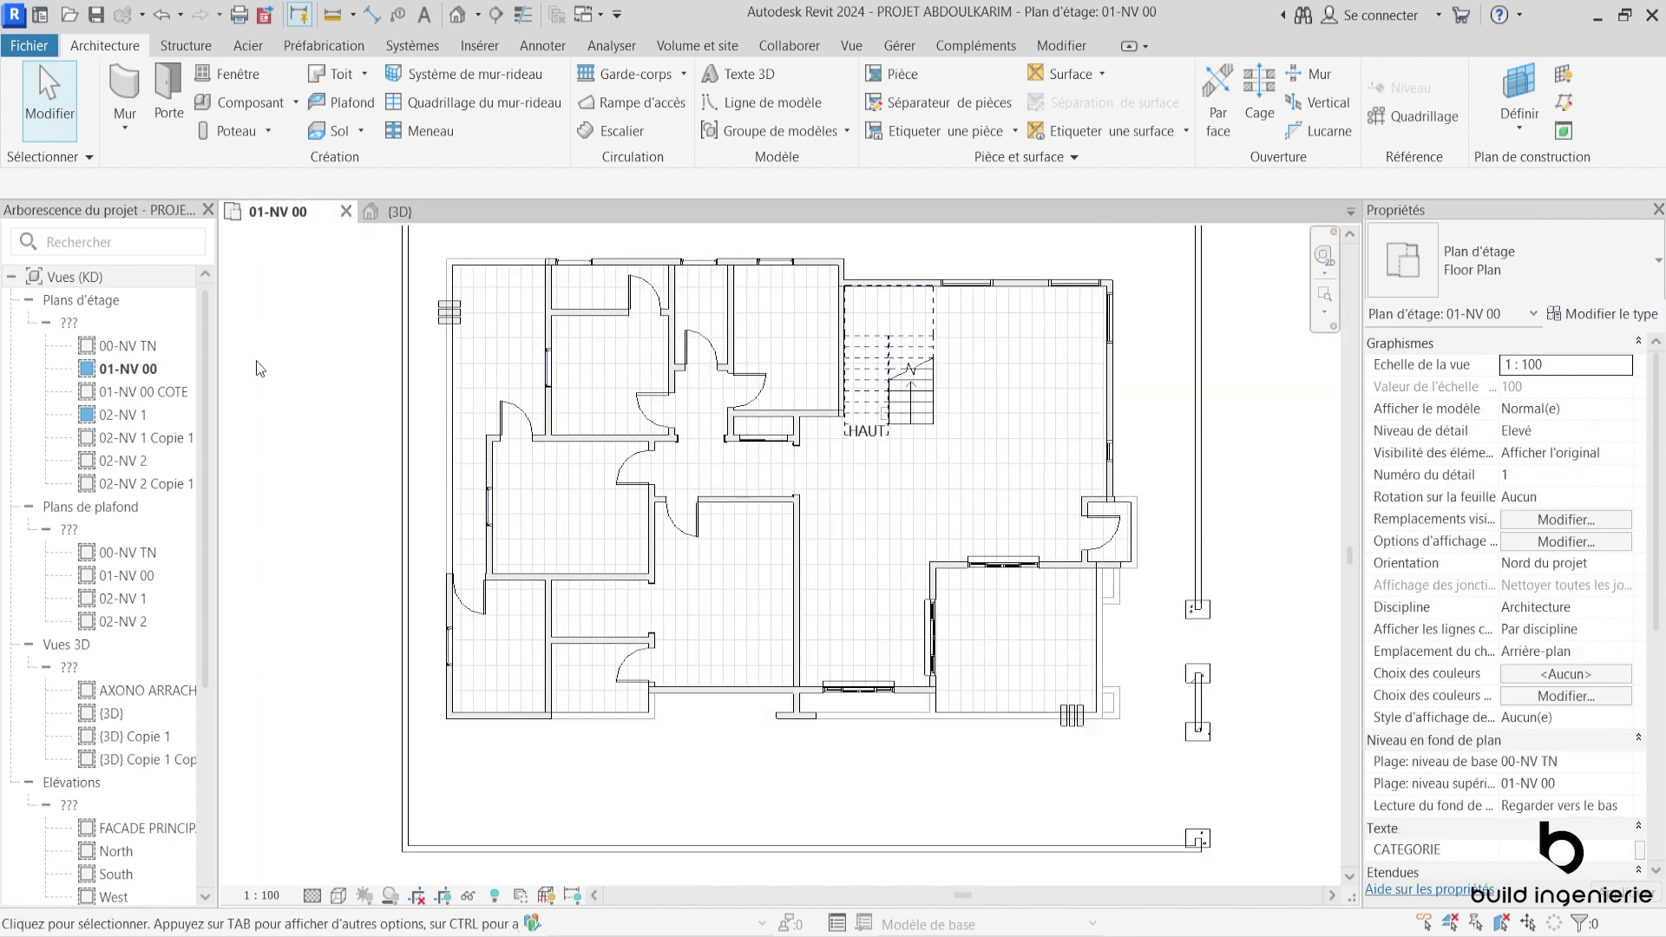
pyautogui.scroll(-1, 278, 416)
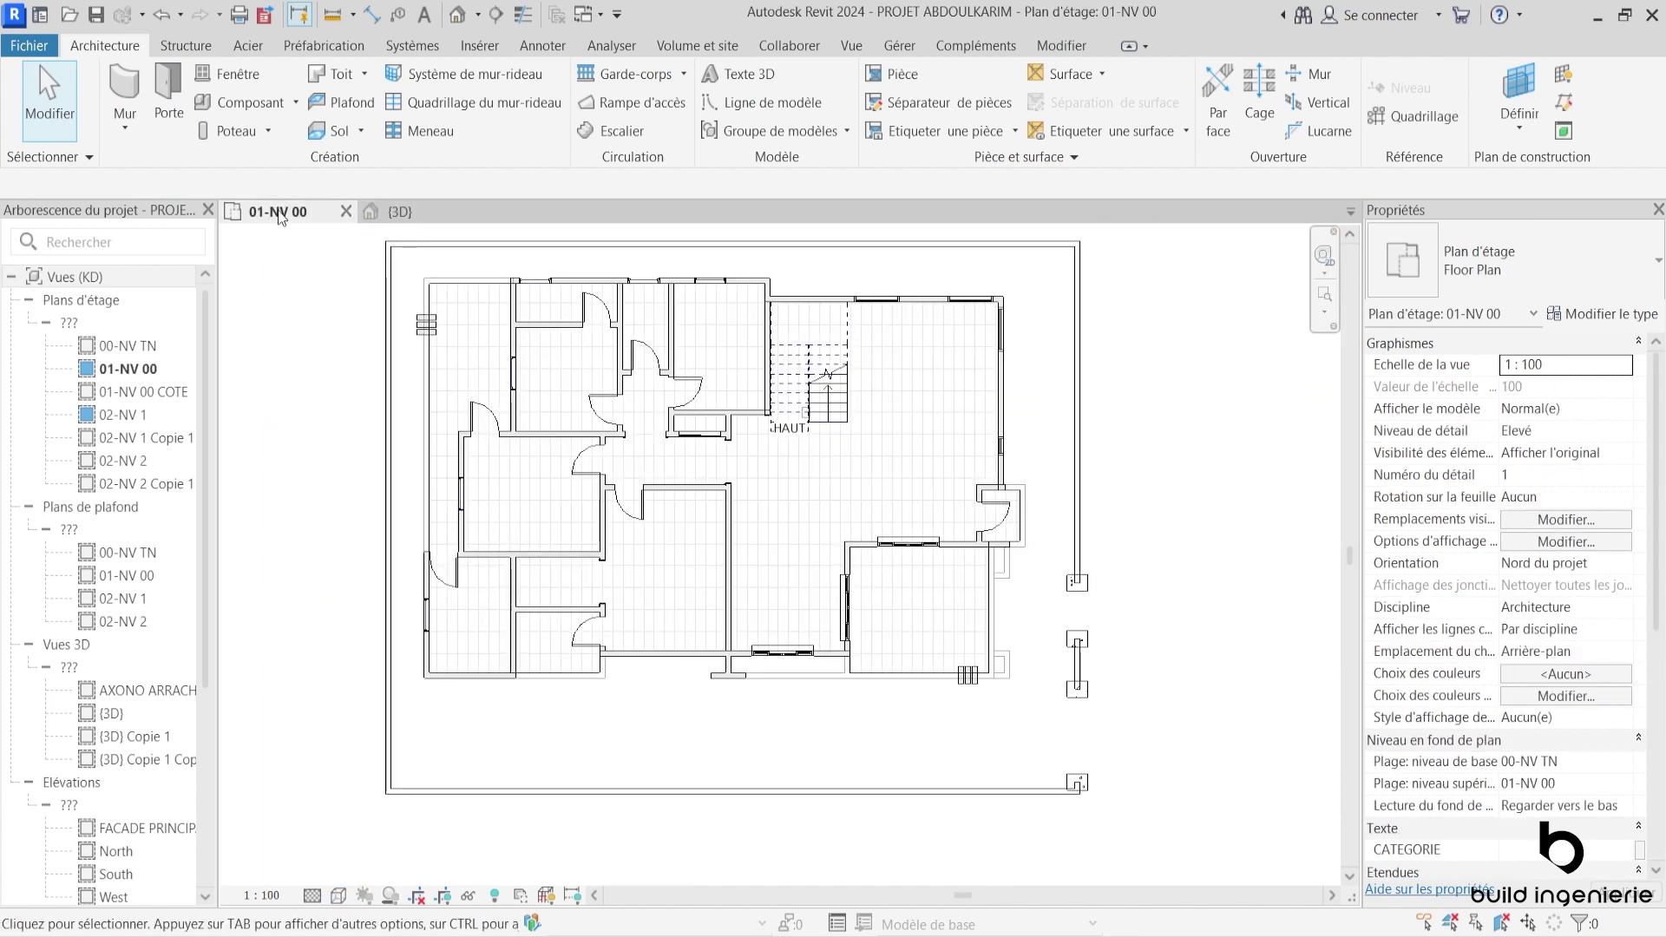
pyautogui.scroll(2, 659, 772)
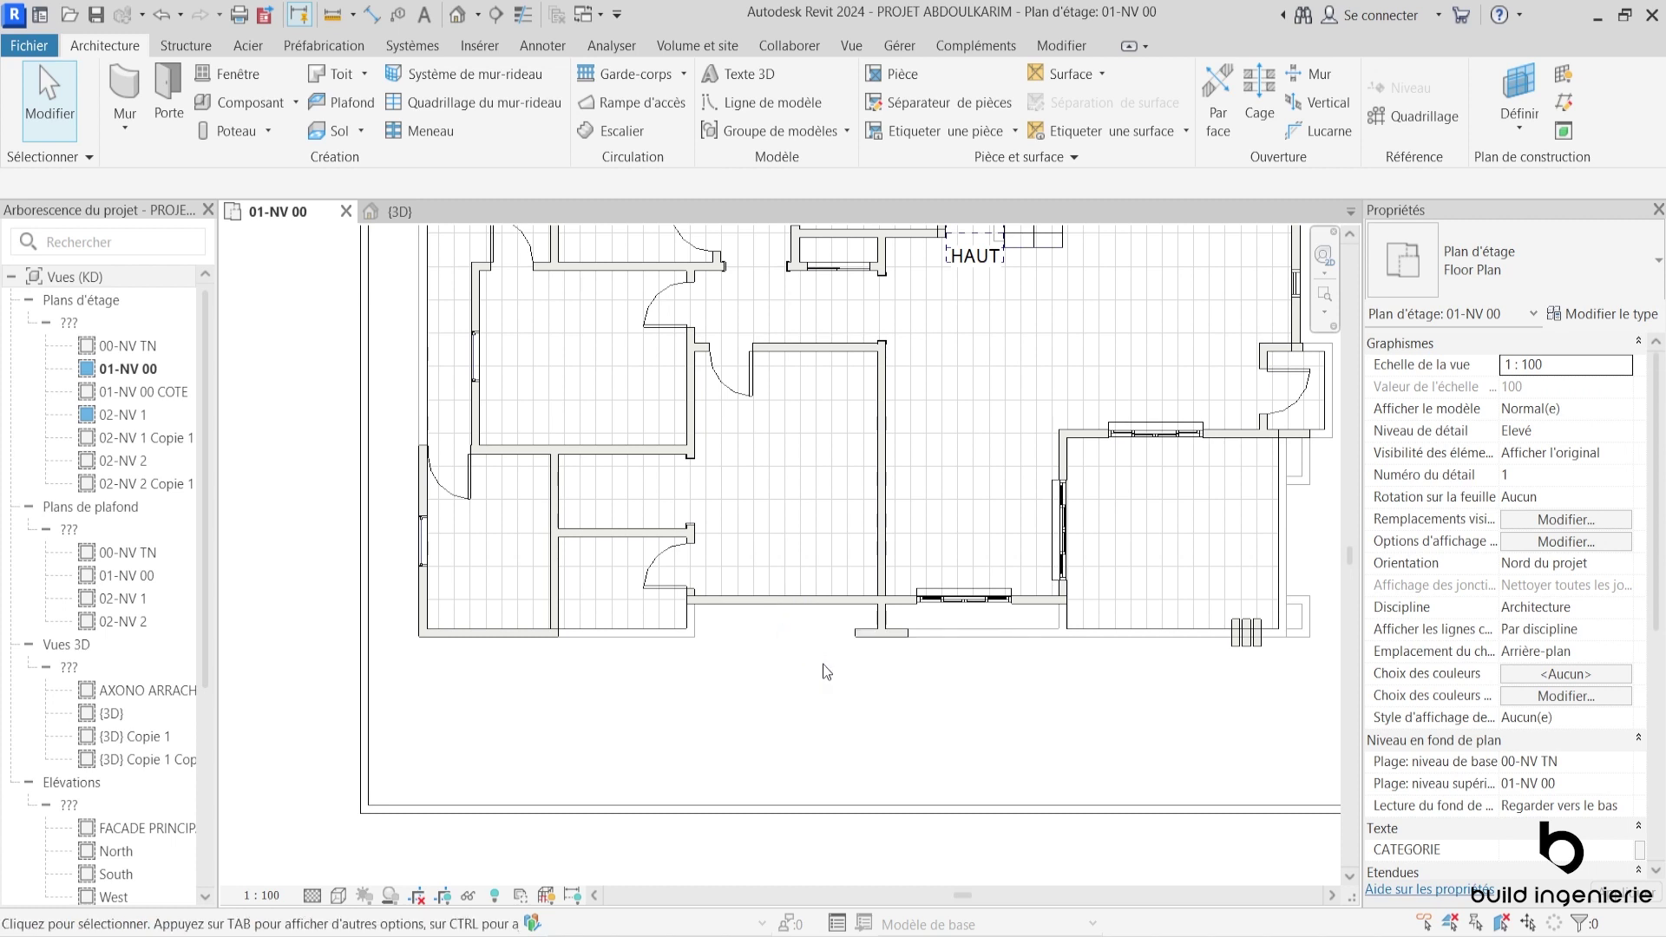
pyautogui.scroll(-1, 825, 663)
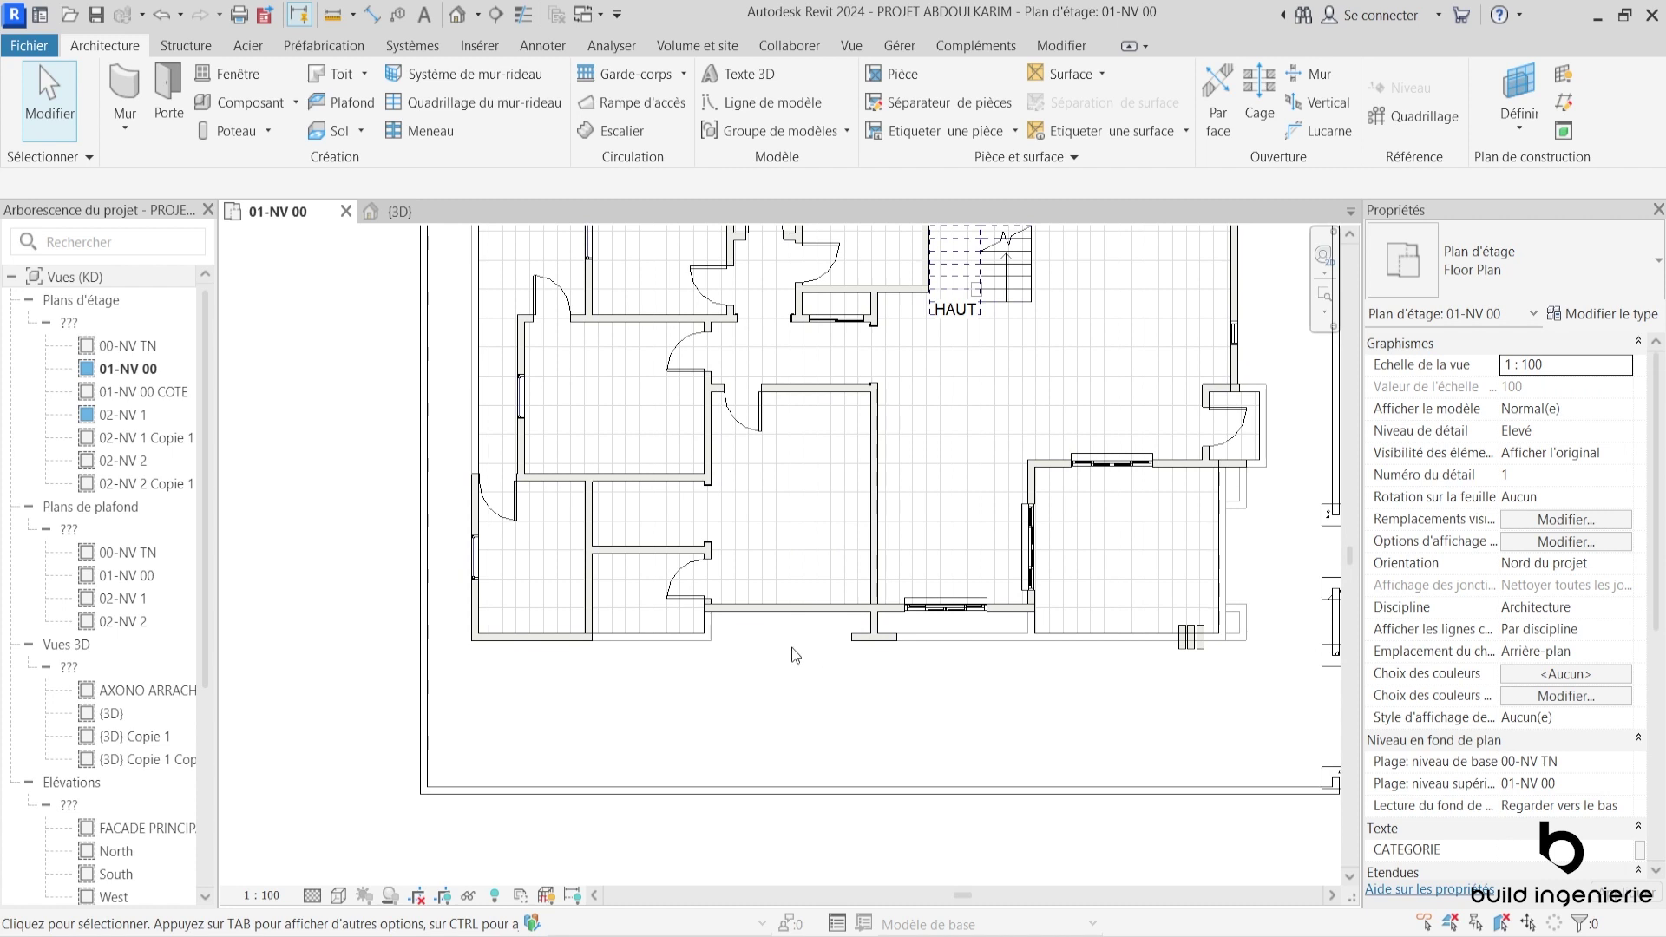
pyautogui.scroll(2, 473, 552)
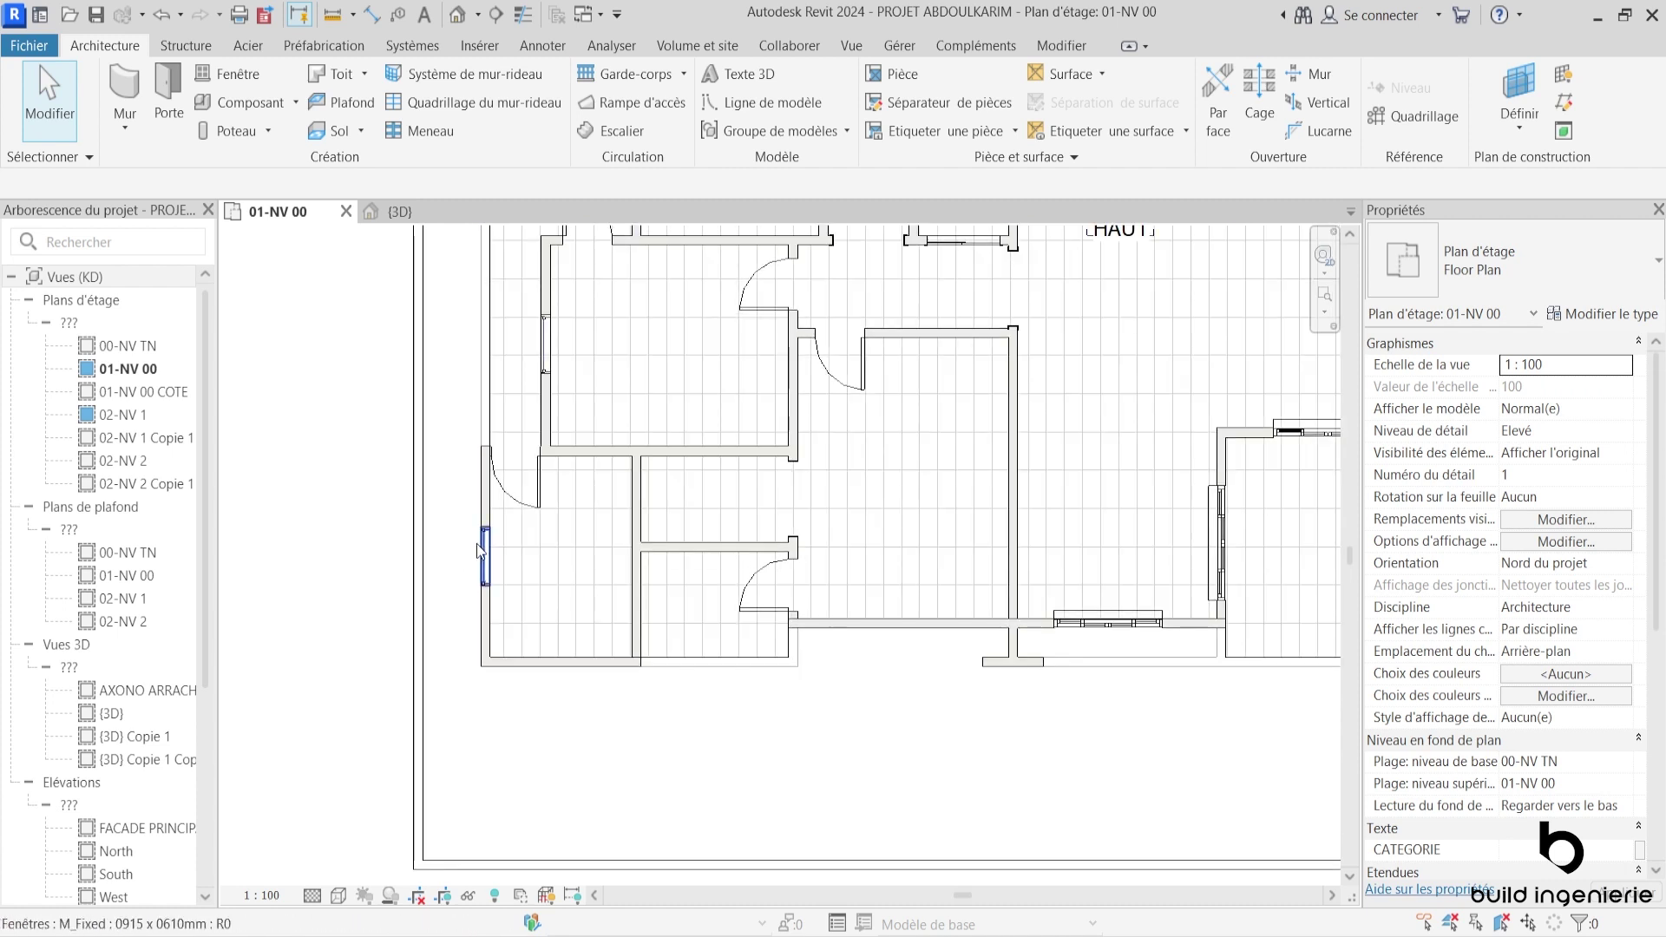
pyautogui.scroll(-2, 480, 552)
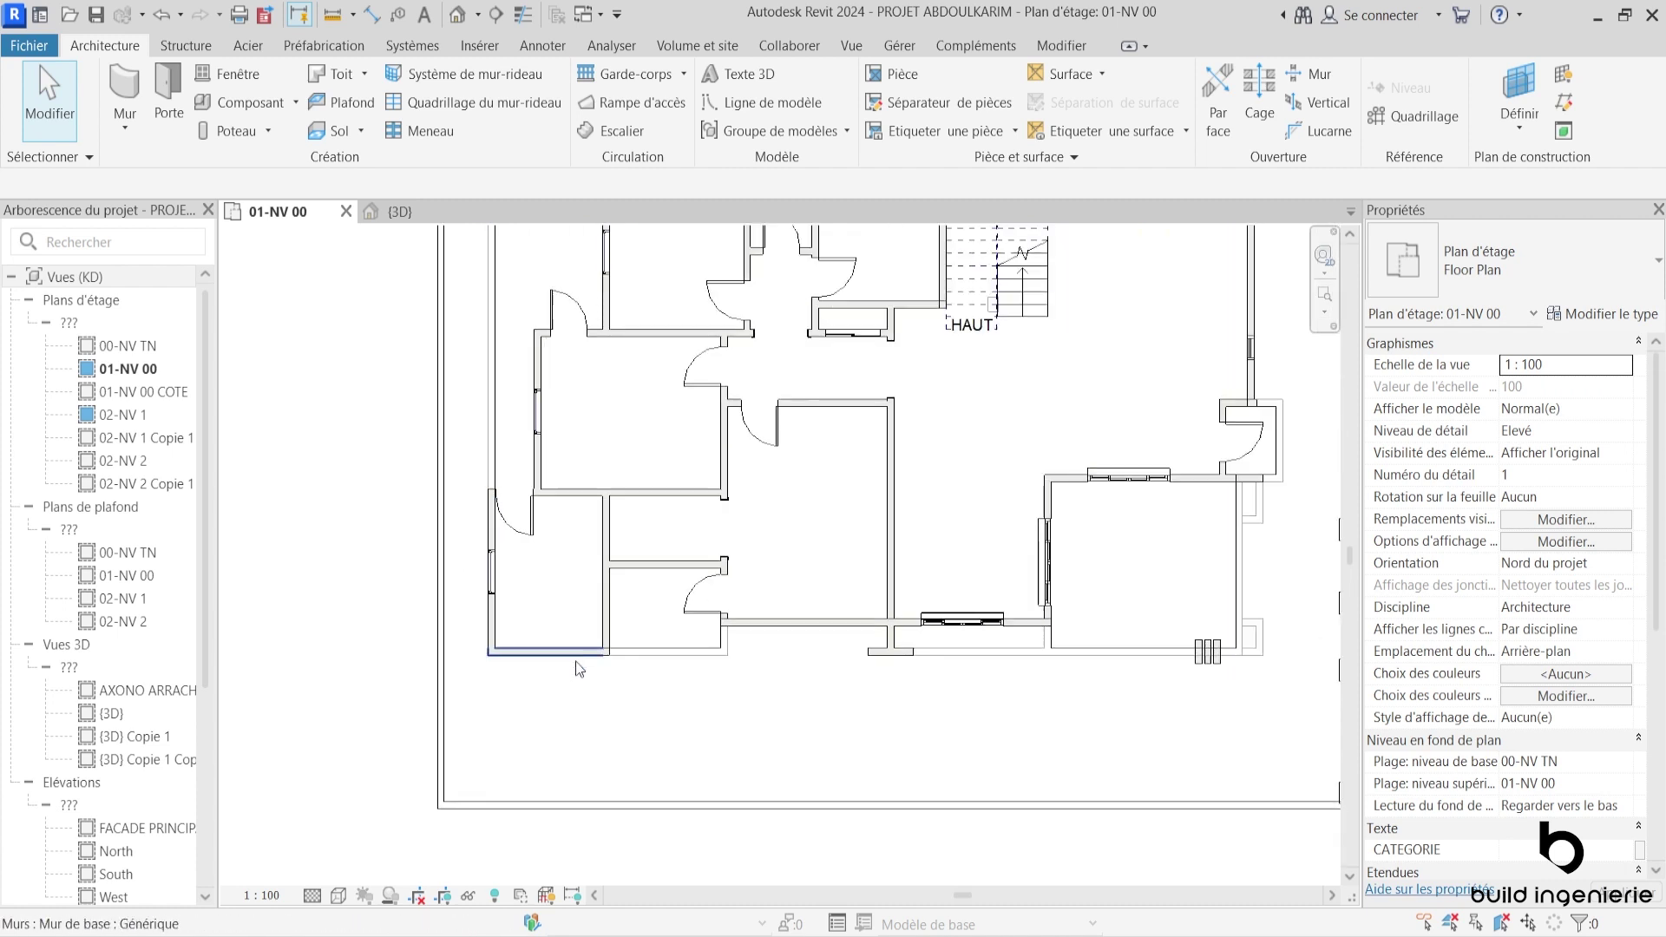
pyautogui.scroll(-2, 590, 670)
pyautogui.scroll(-1, 459, 591)
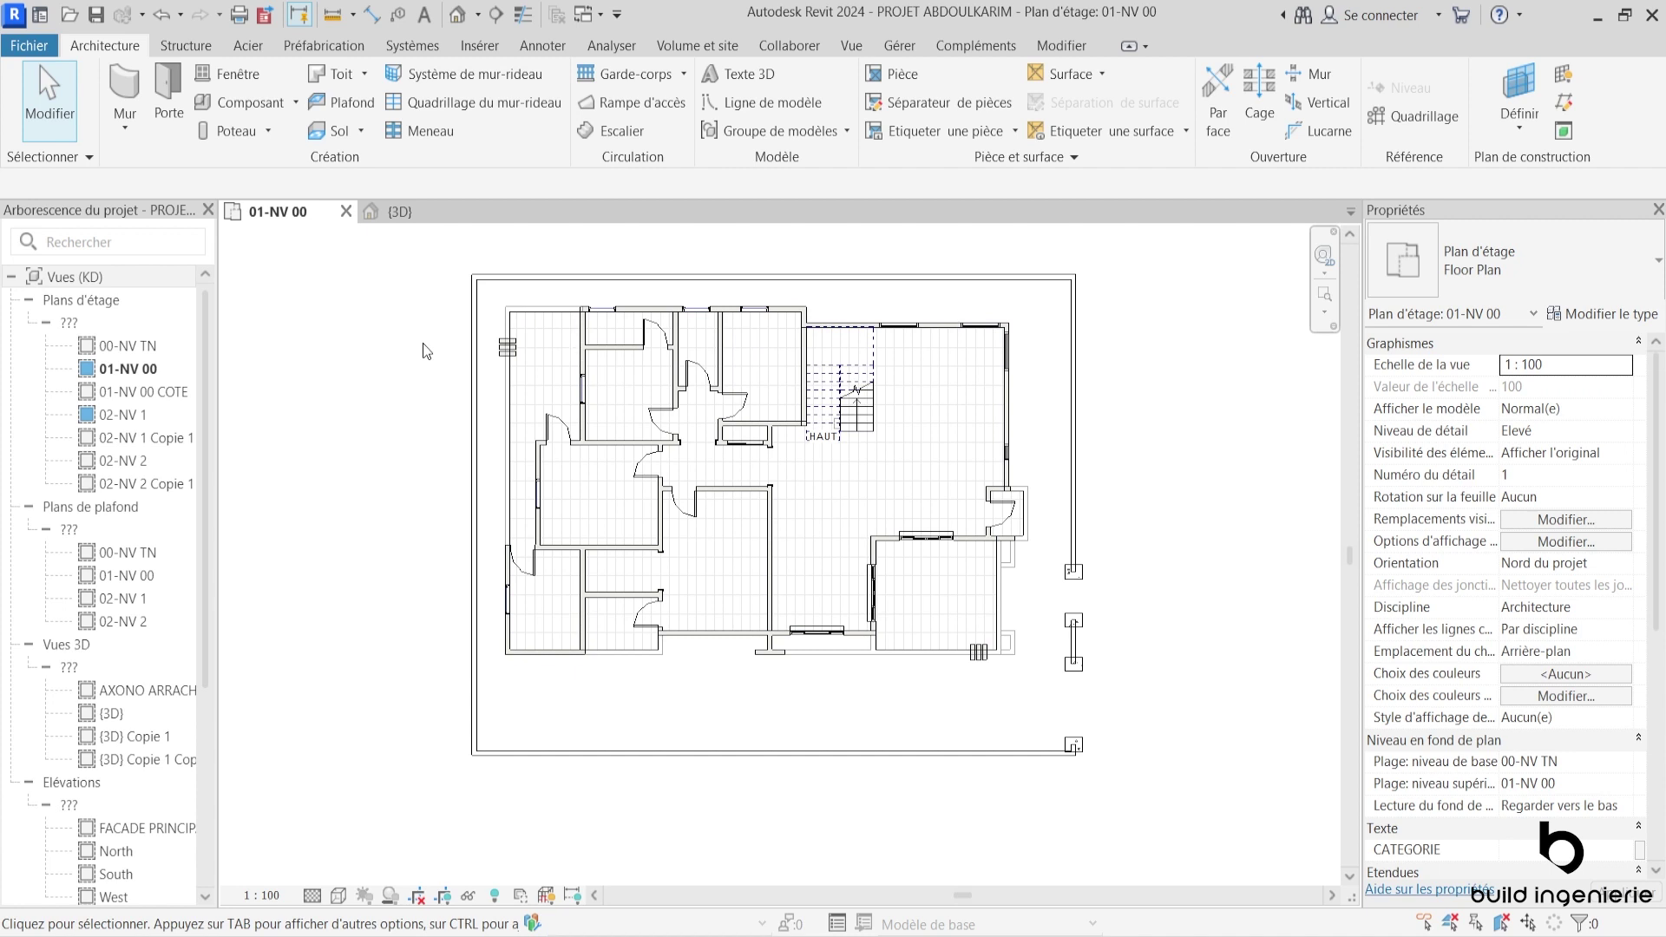
pyautogui.scroll(-2, 423, 342)
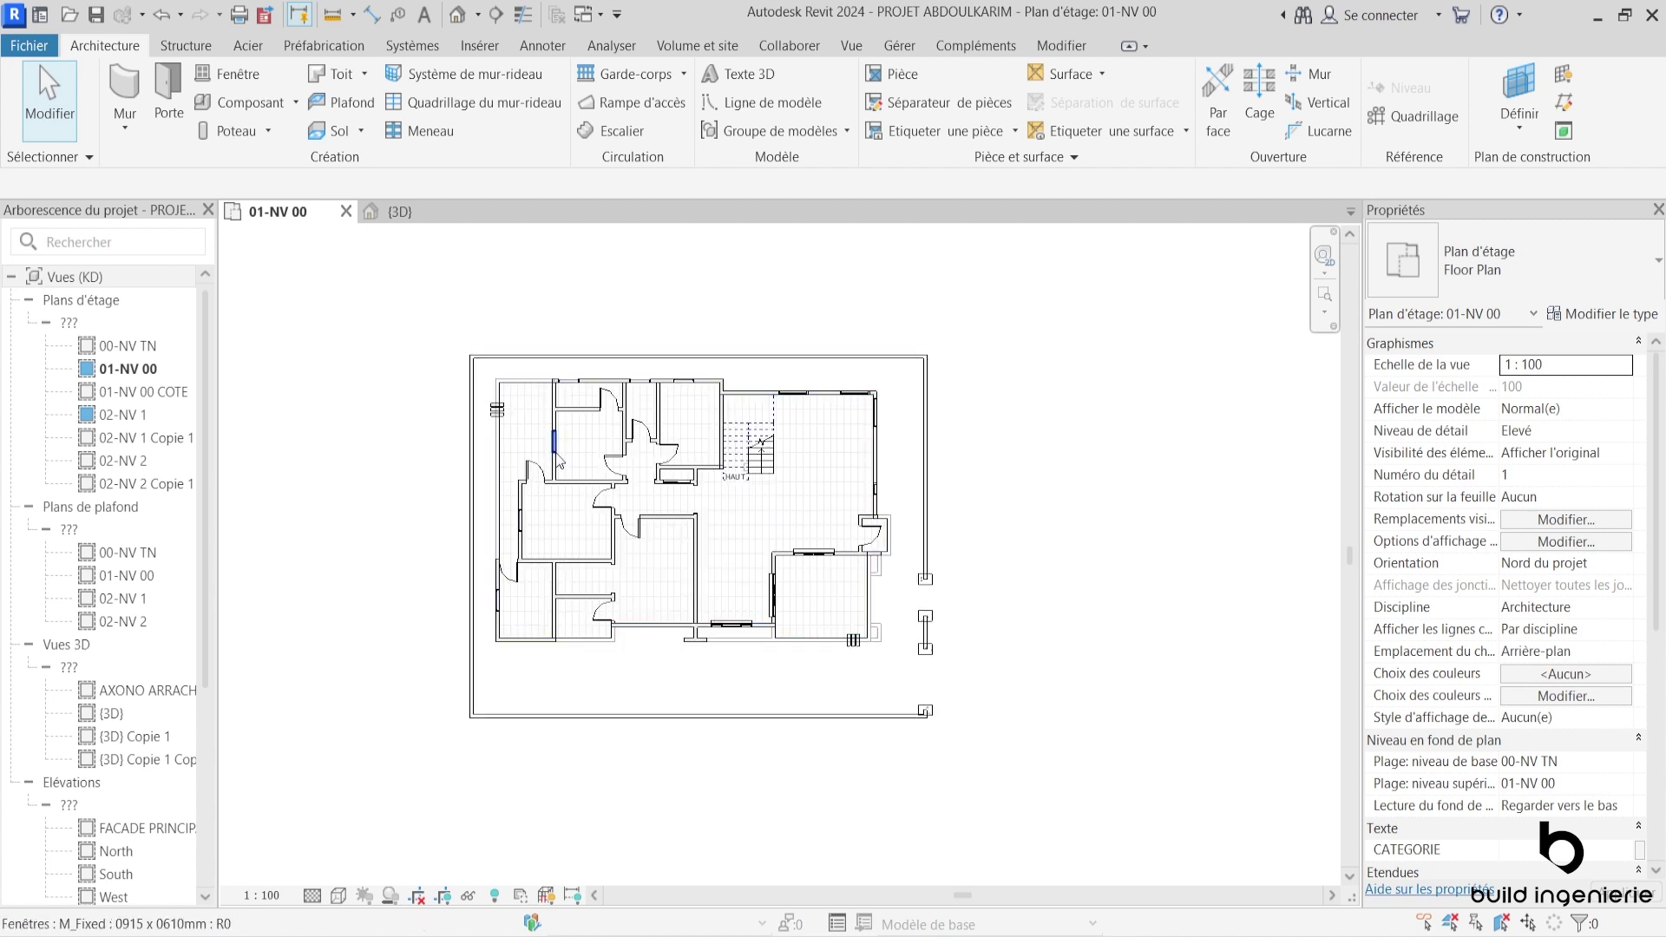
pyautogui.click(419, 216)
pyautogui.keyDown('shift'); pyautogui.moveTo(602, 475); pyautogui.dragTo(830, 579, button='middle'); pyautogui.keyUp('shift')
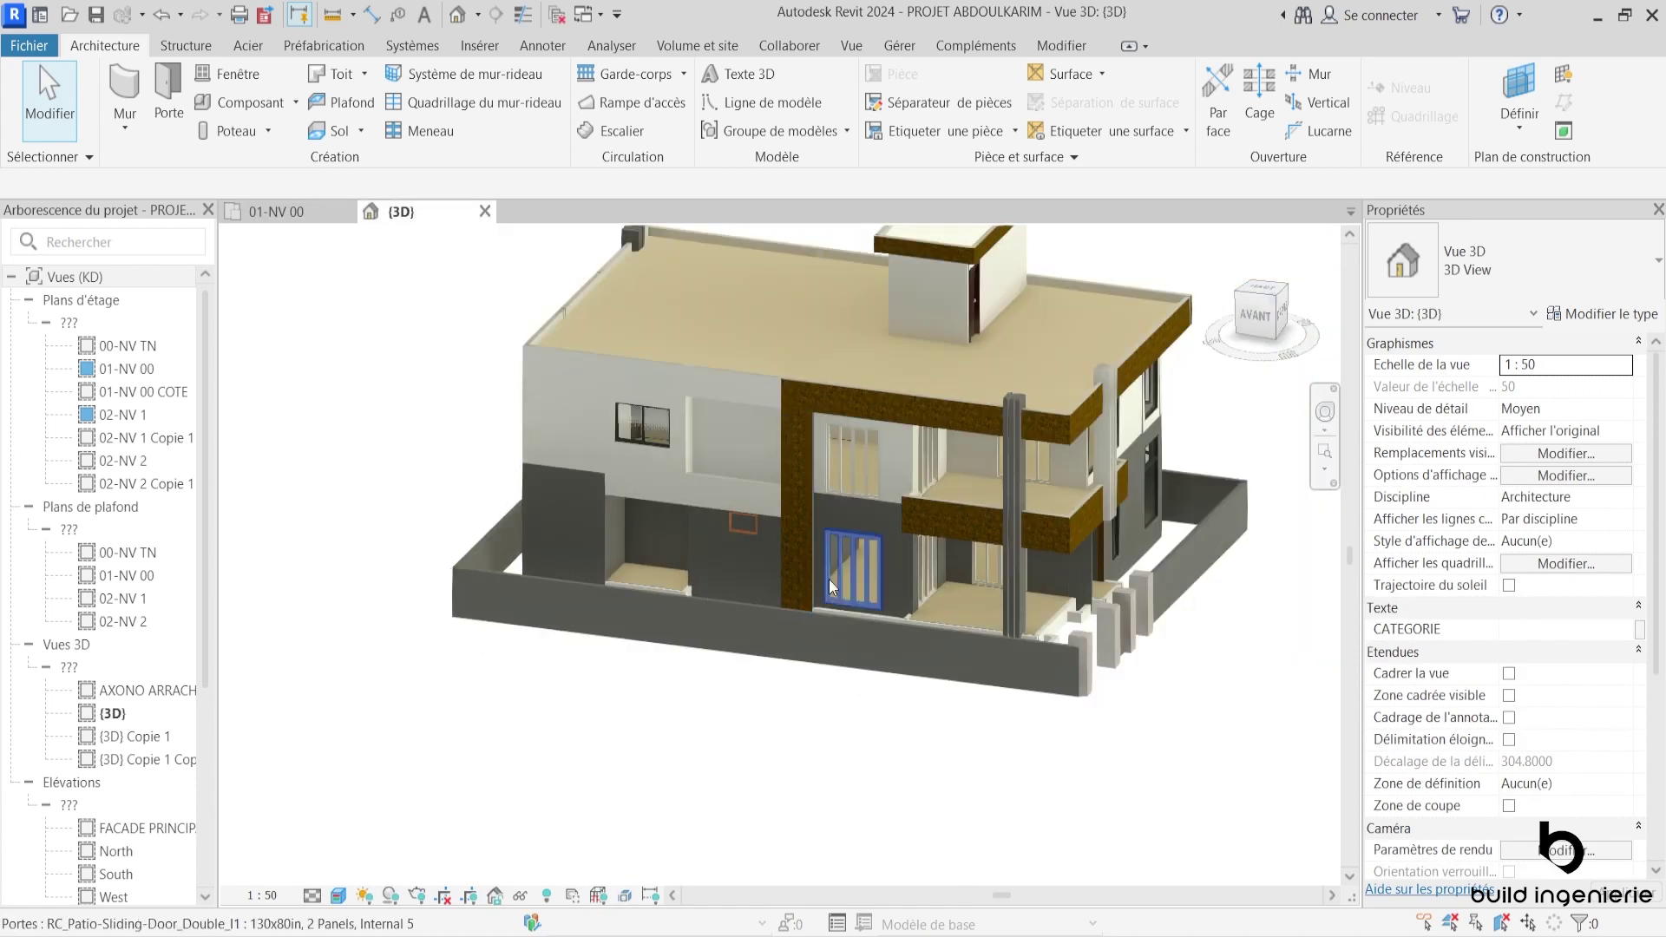
pyautogui.click(276, 211)
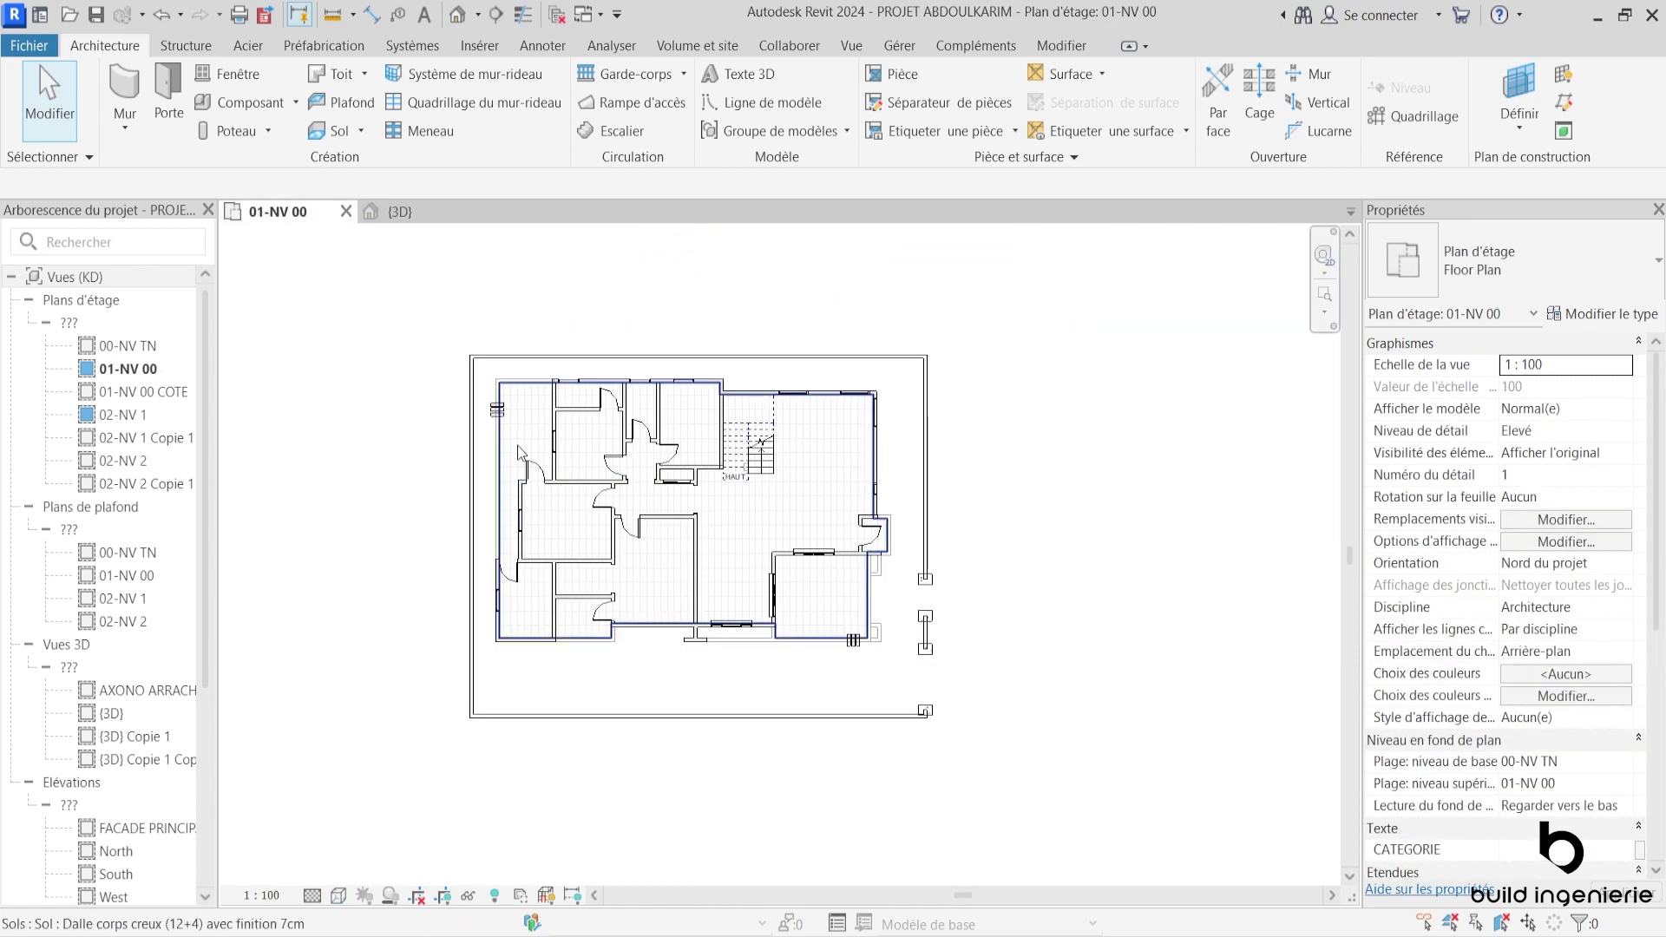
pyautogui.click(436, 216)
pyautogui.scroll(-3, 826, 589)
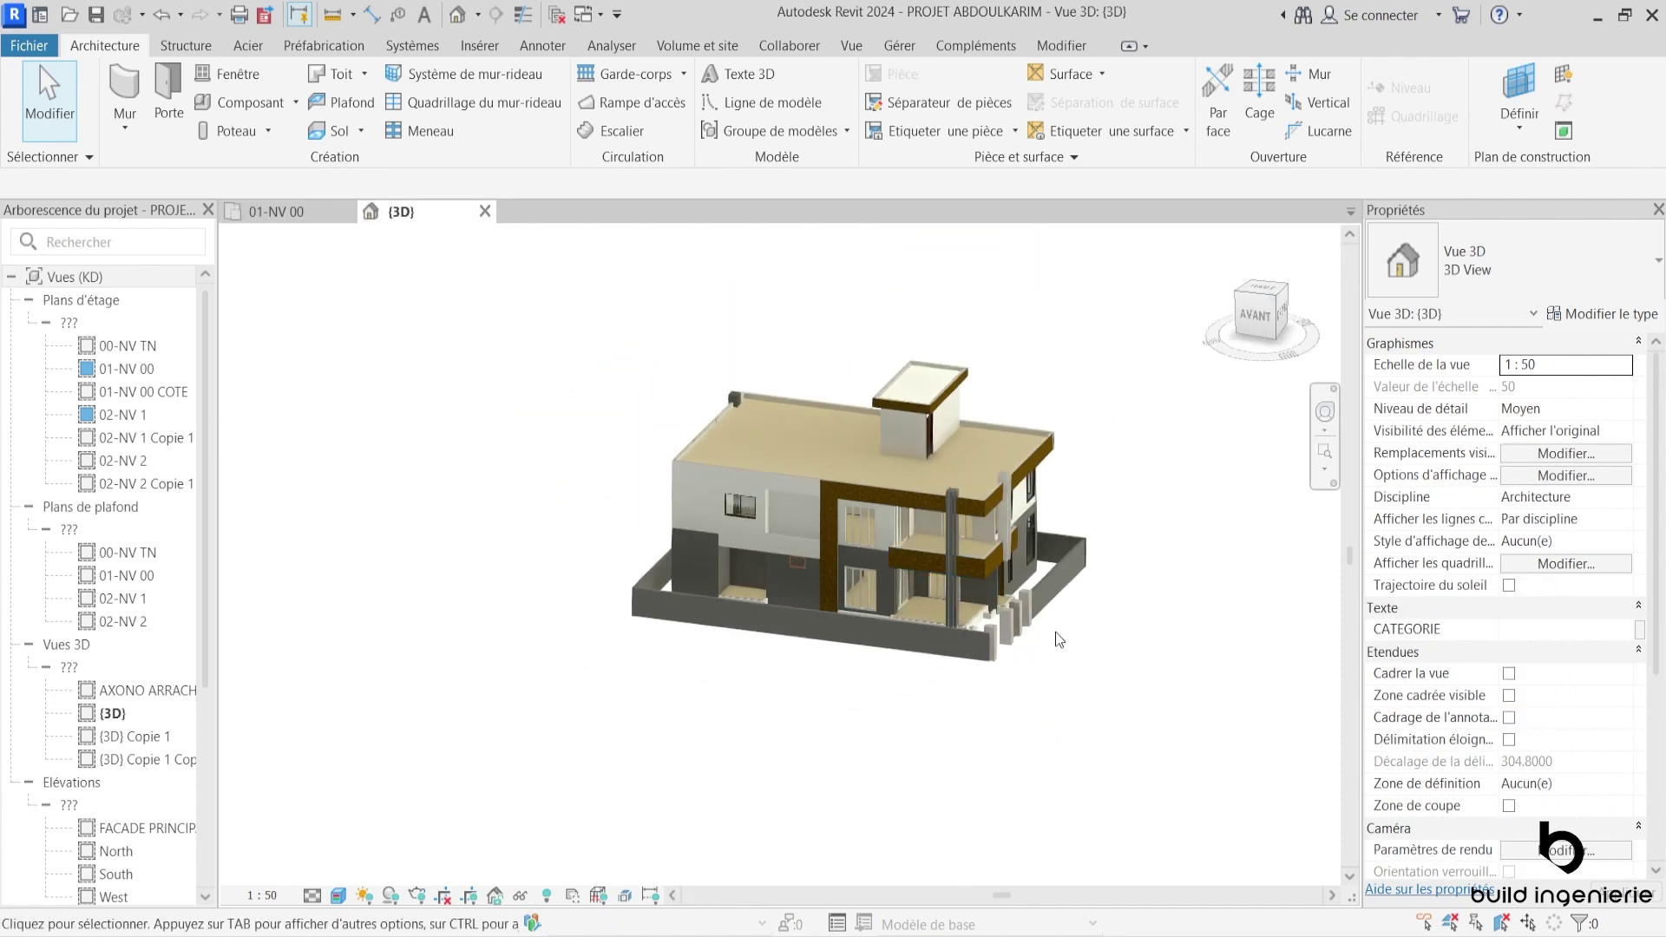
# Step: Turn on a section box in the {3D} view and lower its top to cut through the house
pyautogui.click(1509, 806)
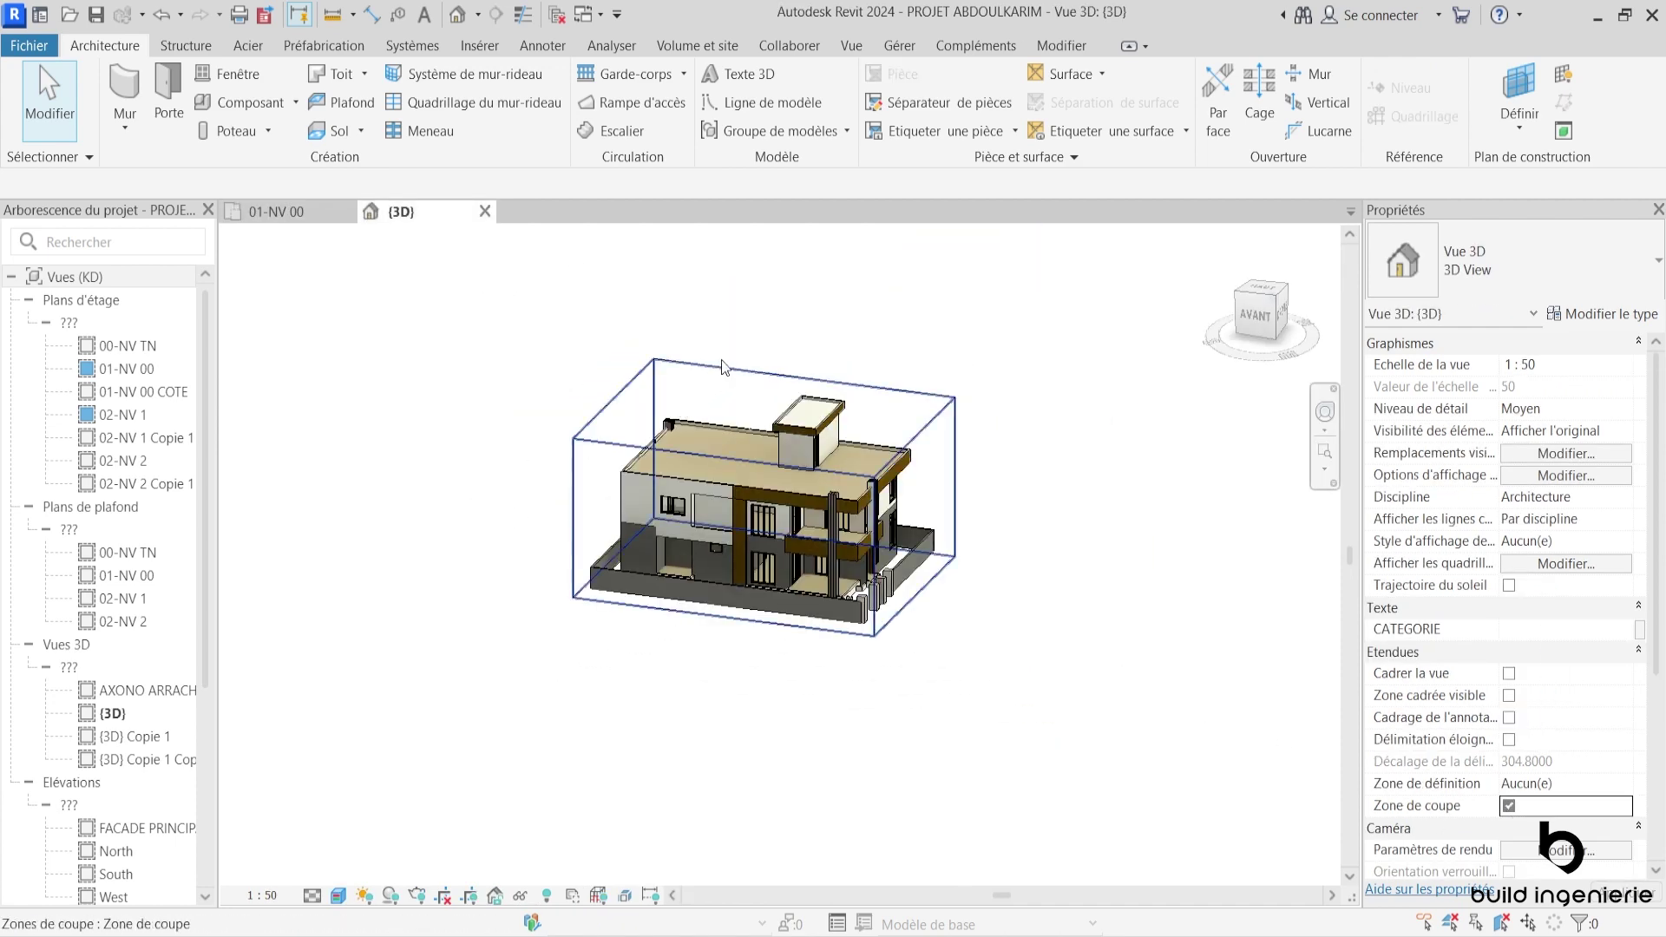
pyautogui.moveTo(764, 418); pyautogui.dragTo(774, 548)
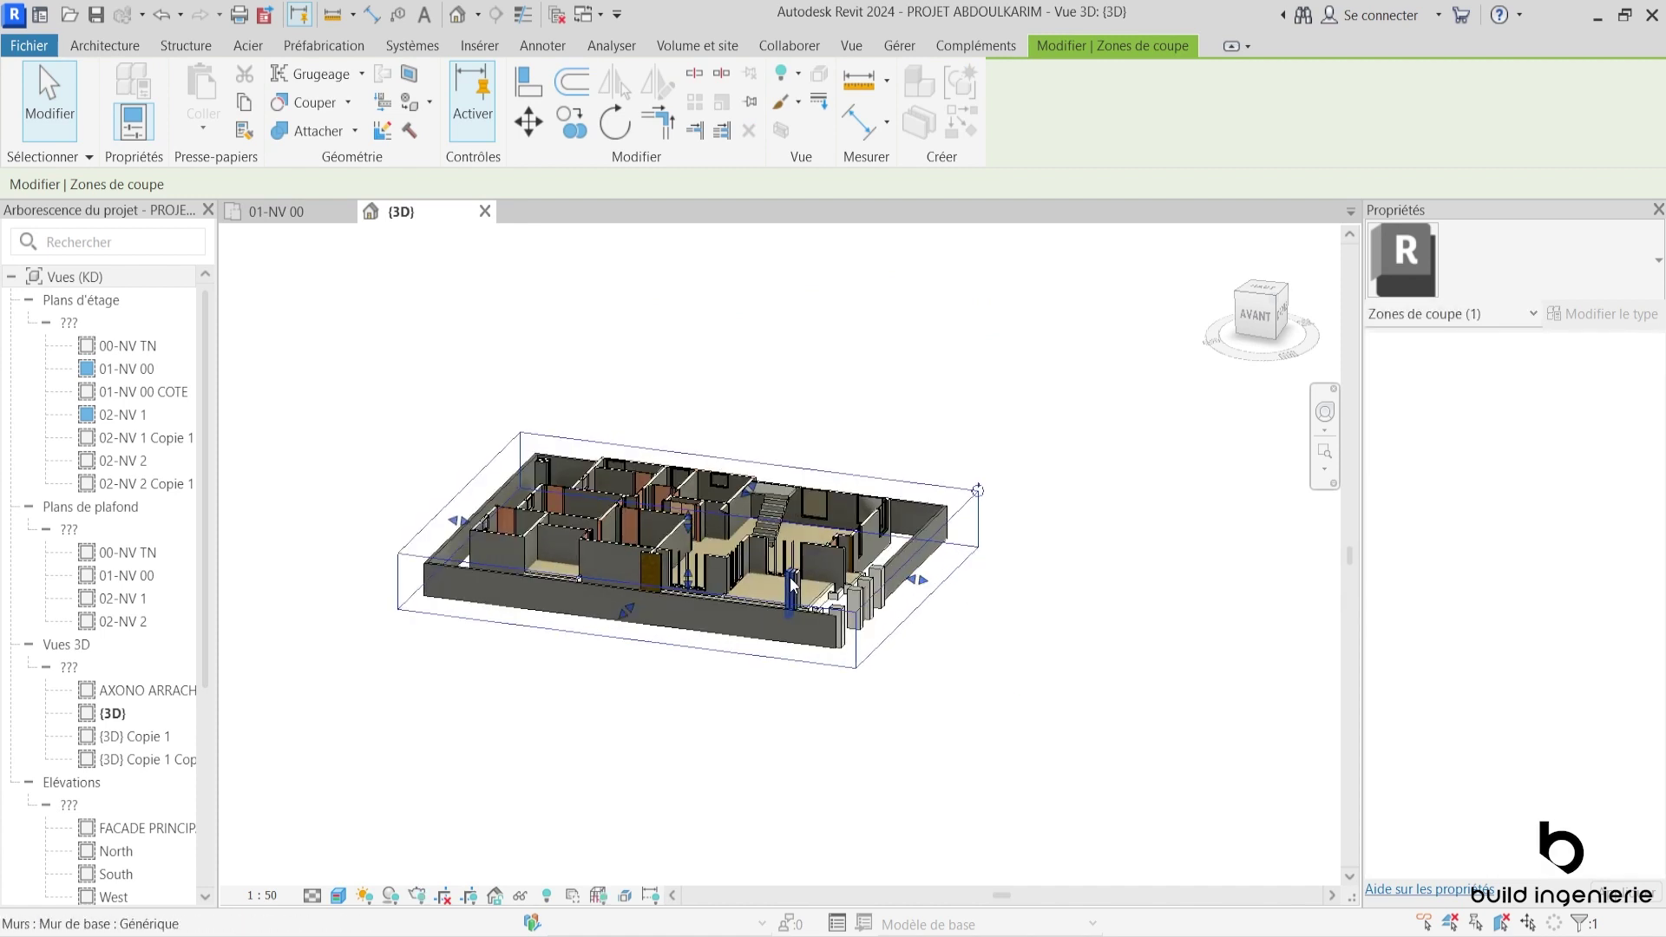
pyautogui.click(1260, 276)
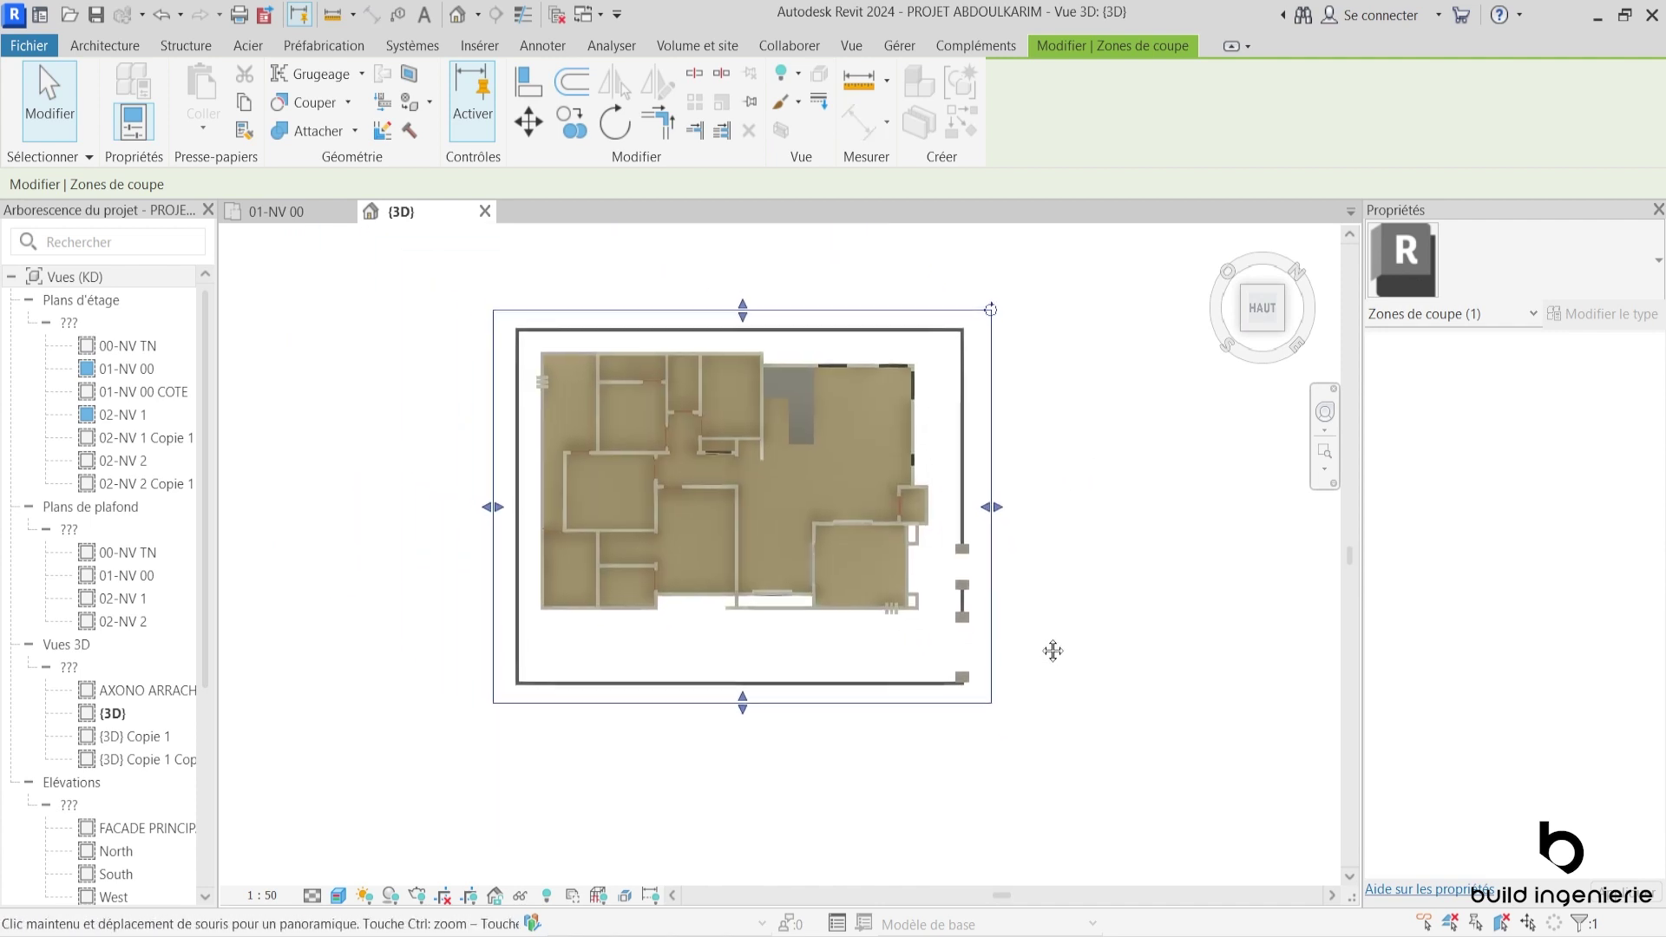
pyautogui.keyDown('shift'); pyautogui.moveTo(1034, 646); pyautogui.dragTo(874, 417, button='middle'); pyautogui.keyUp('shift')
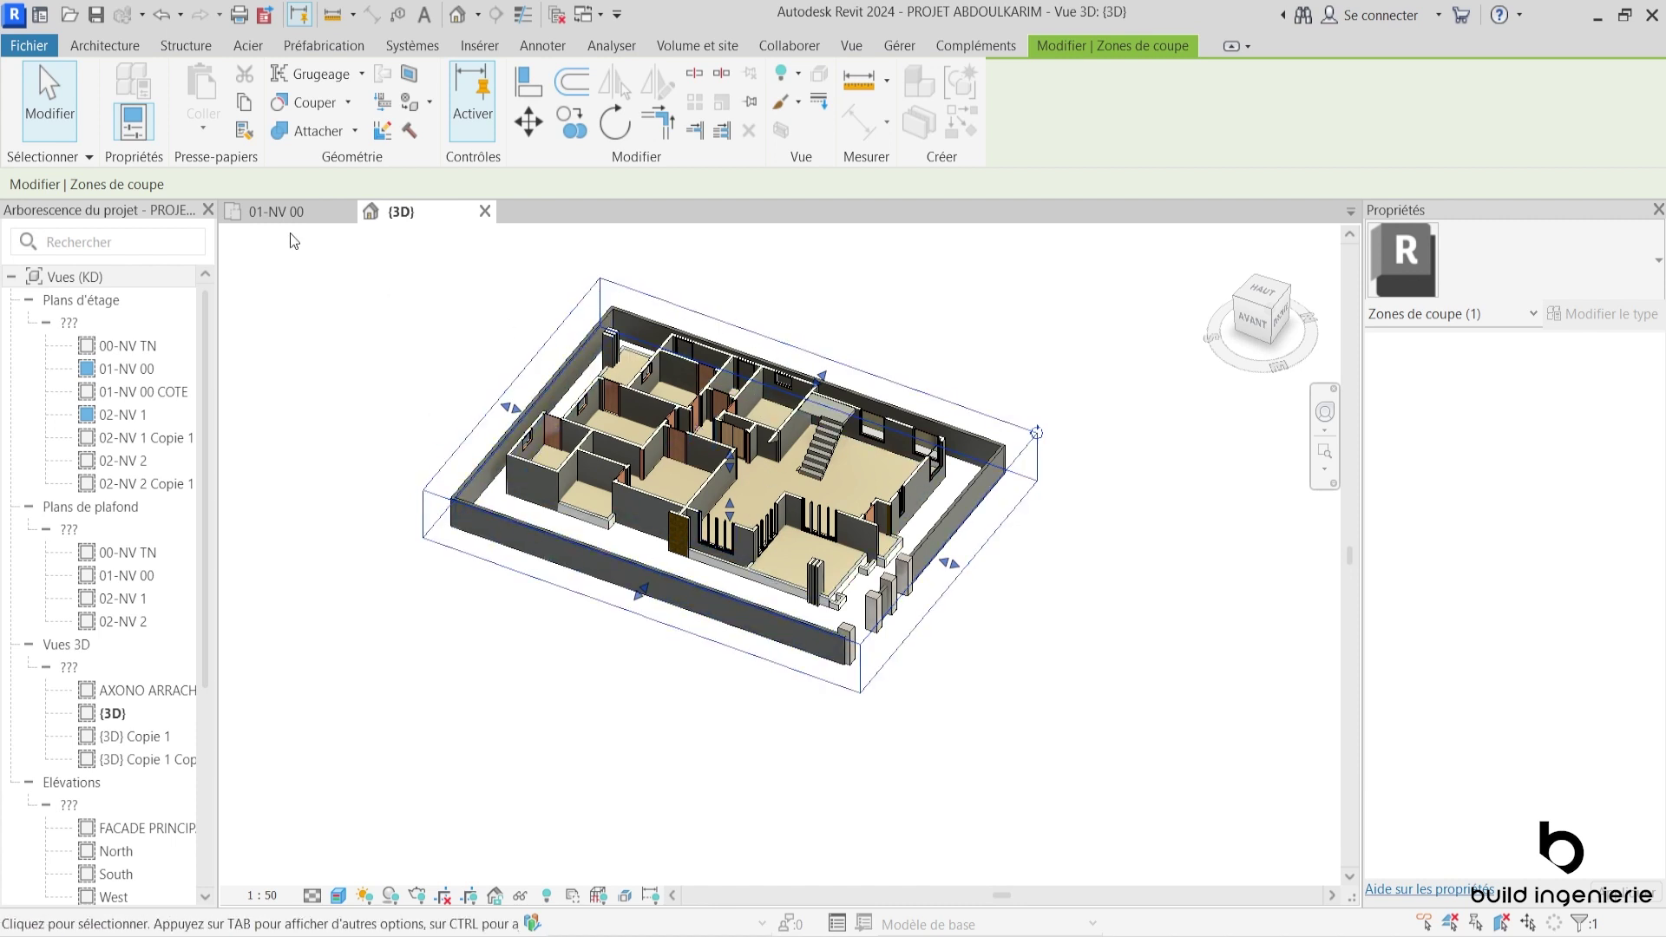
pyautogui.click(276, 212)
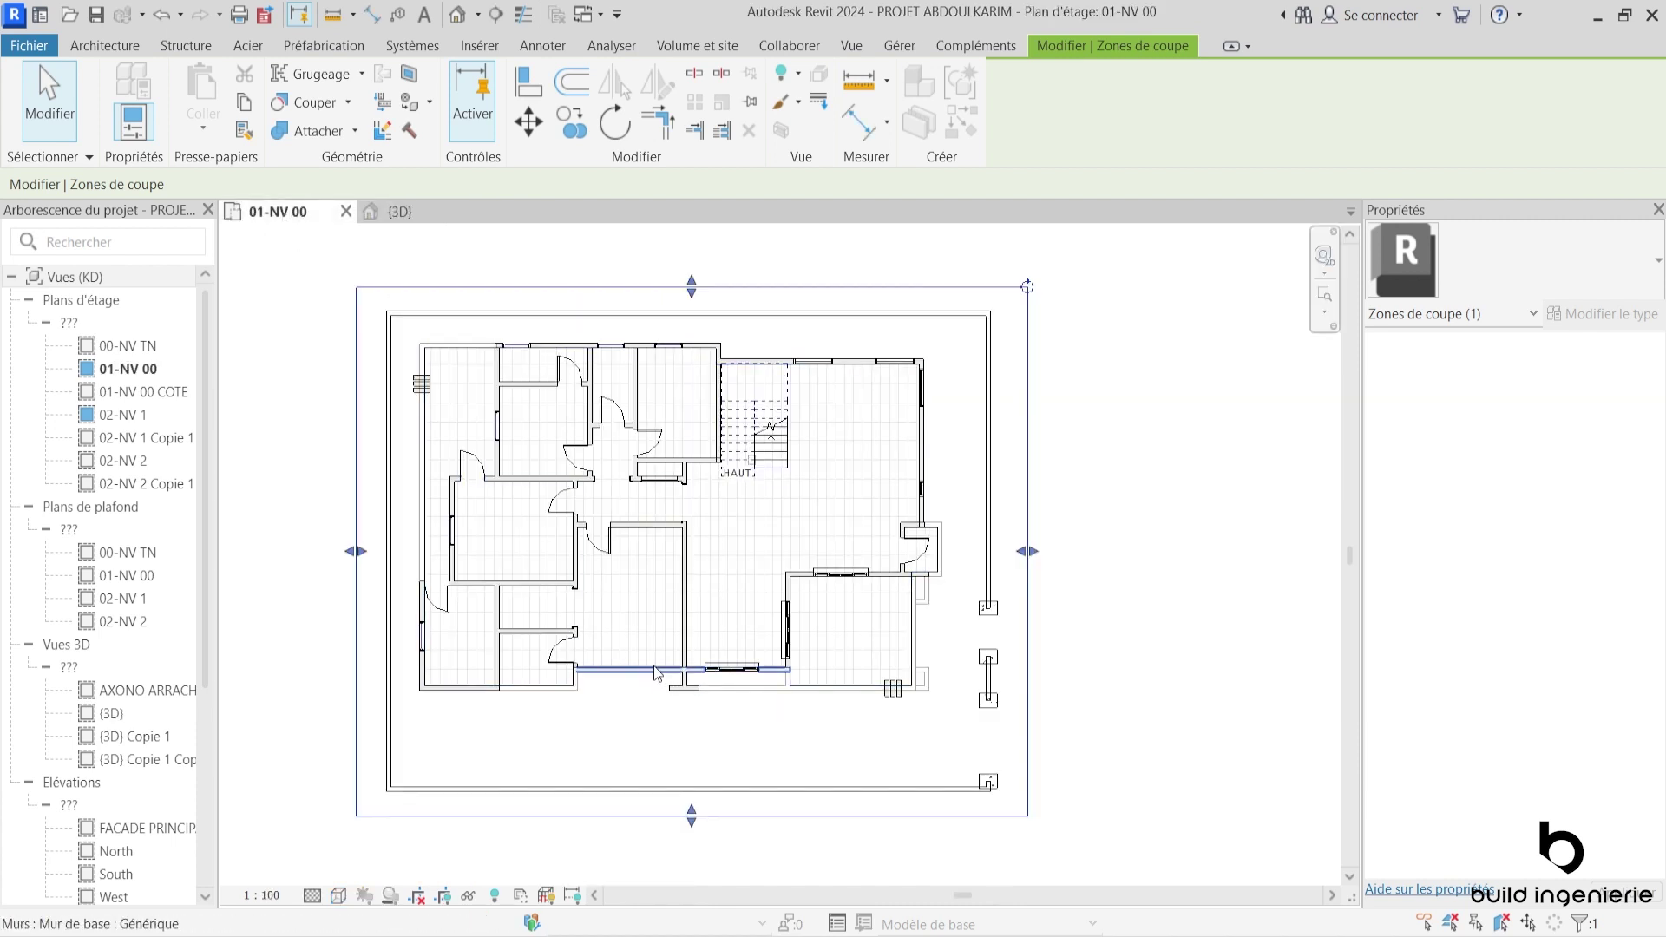
pyautogui.click(392, 212)
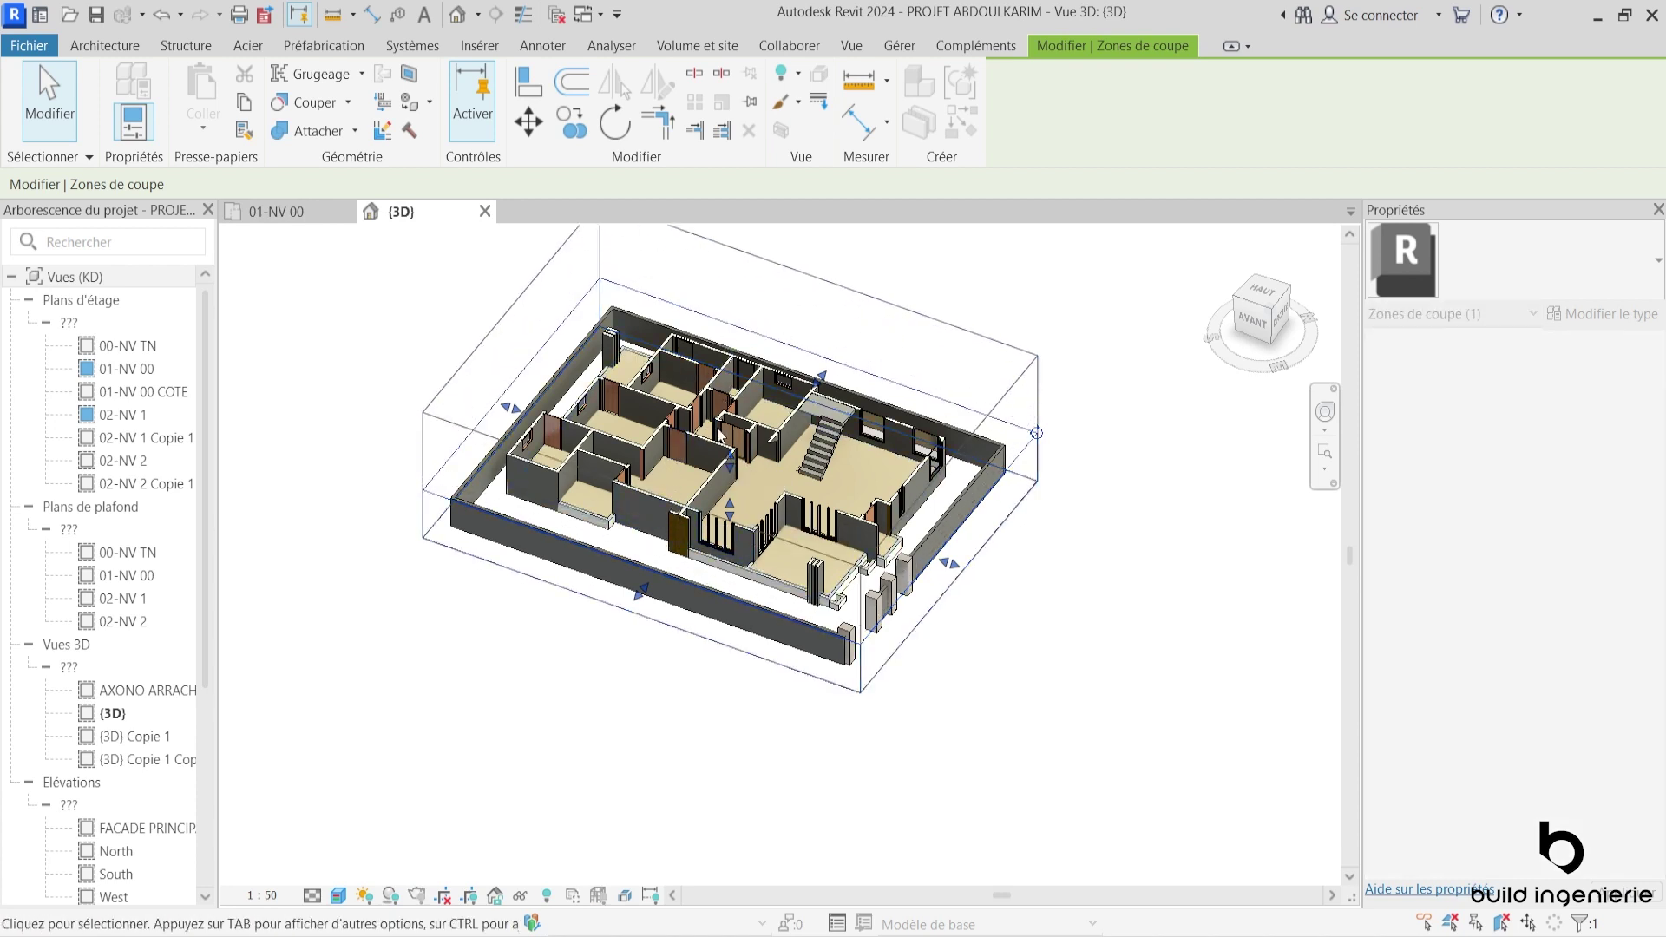
# Step: Fine-tune the section box top height, lowering it further into the house
pyautogui.moveTo(719, 436)
pyautogui.mouseDown()
pyautogui.moveTo(718, 415)
pyautogui.moveTo(705, 473)
pyautogui.mouseUp()
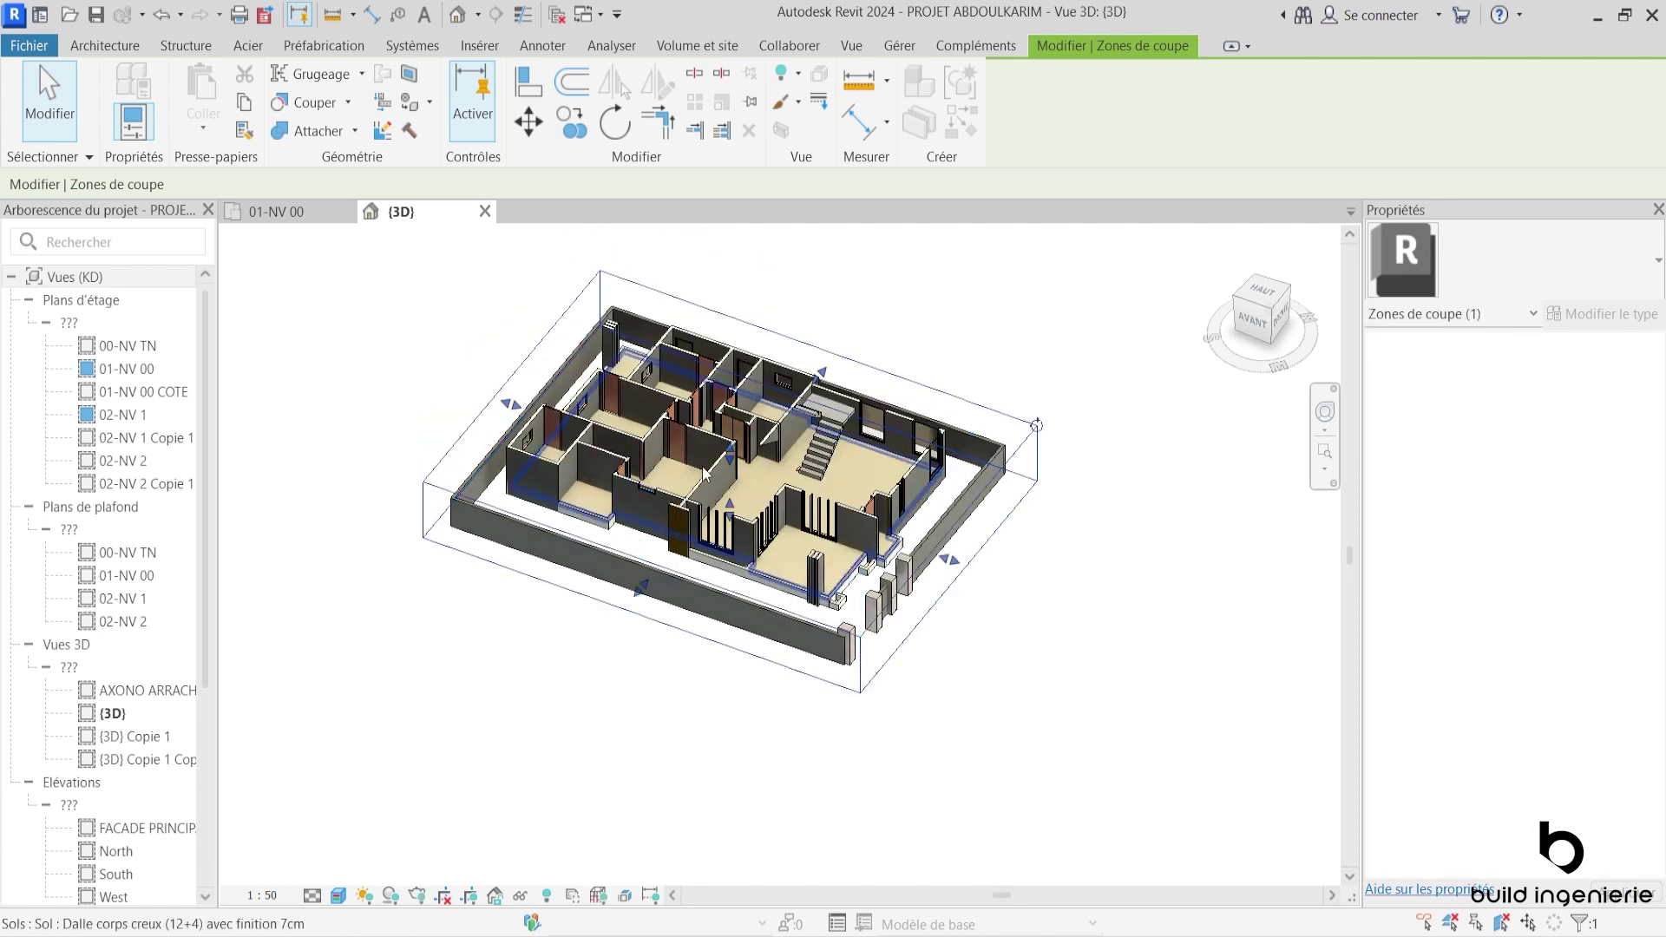
pyautogui.moveTo(729, 468)
pyautogui.mouseDown()
pyautogui.moveTo(720, 508)
pyautogui.moveTo(729, 447)
pyautogui.mouseUp()
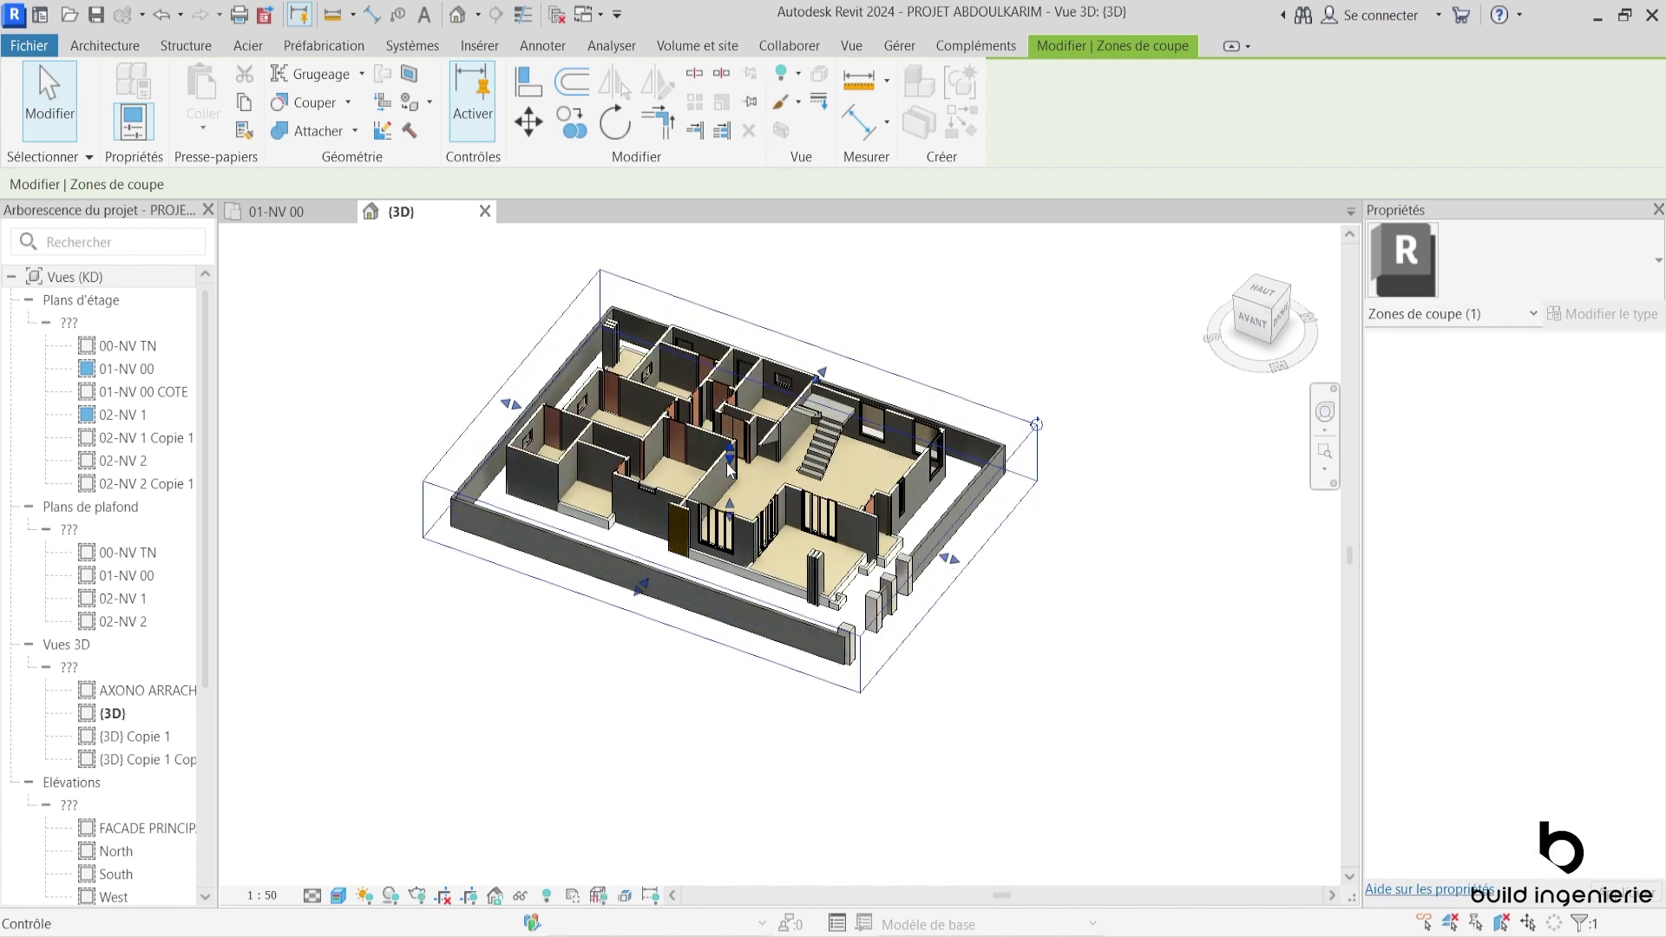
pyautogui.moveTo(733, 480); pyautogui.dragTo(731, 512)
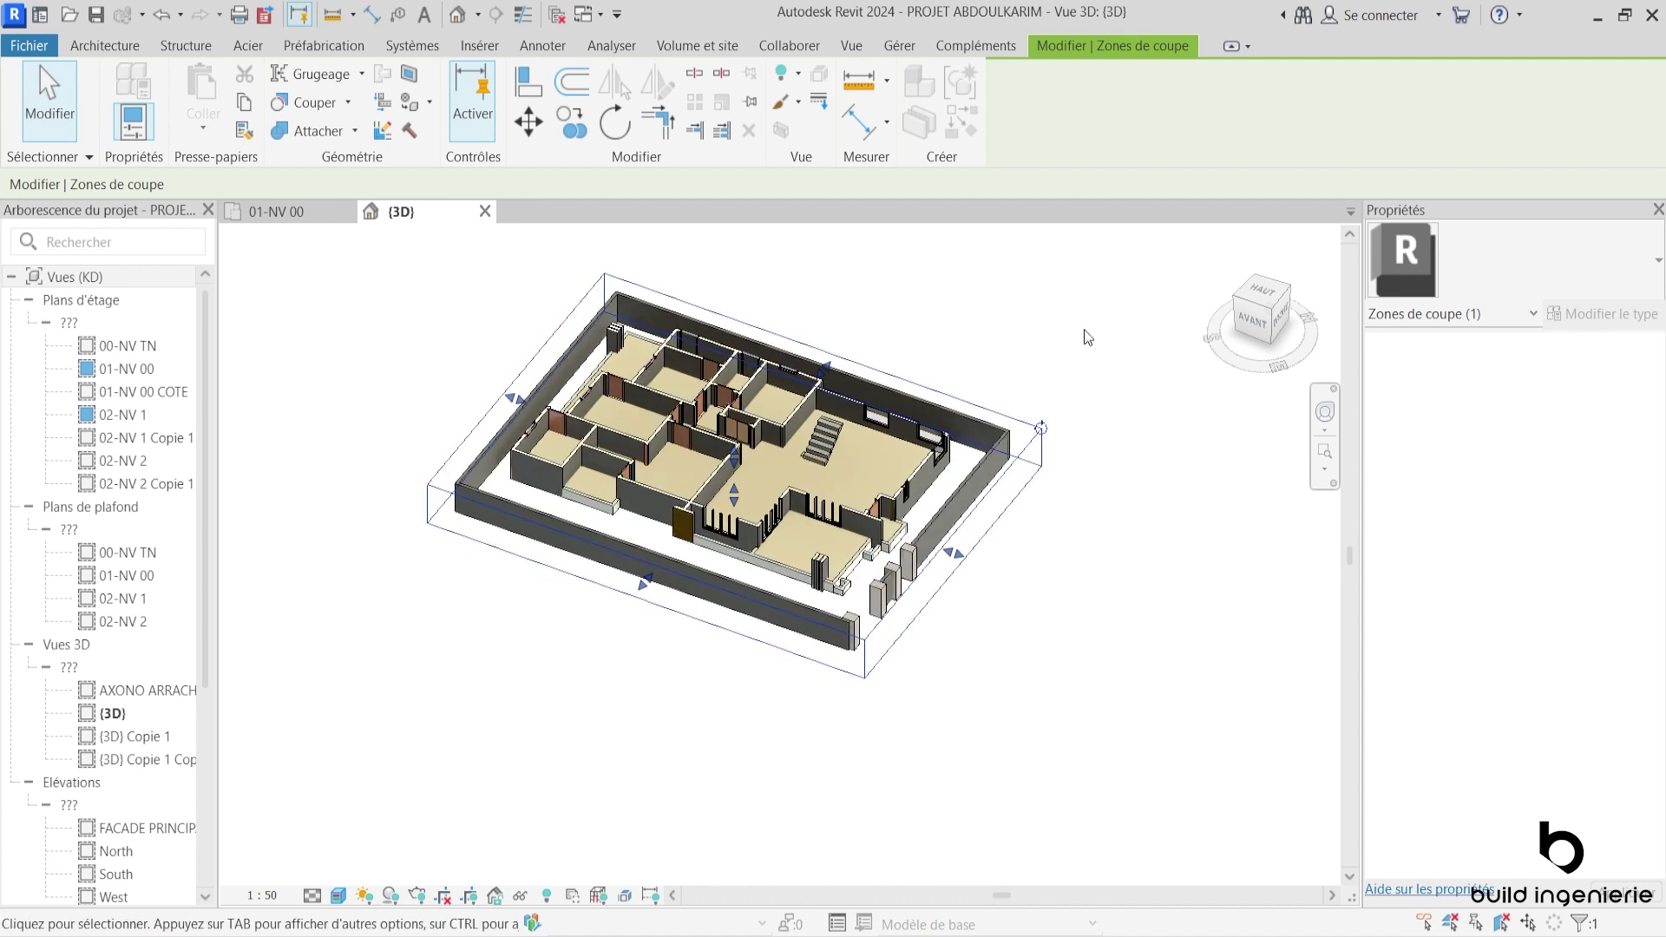
pyautogui.moveTo(694, 559)
pyautogui.mouseDown(button='middle')
pyautogui.moveTo(768, 438)
pyautogui.moveTo(681, 603)
pyautogui.moveTo(767, 398)
pyautogui.moveTo(645, 605)
pyautogui.mouseUp(button='middle')
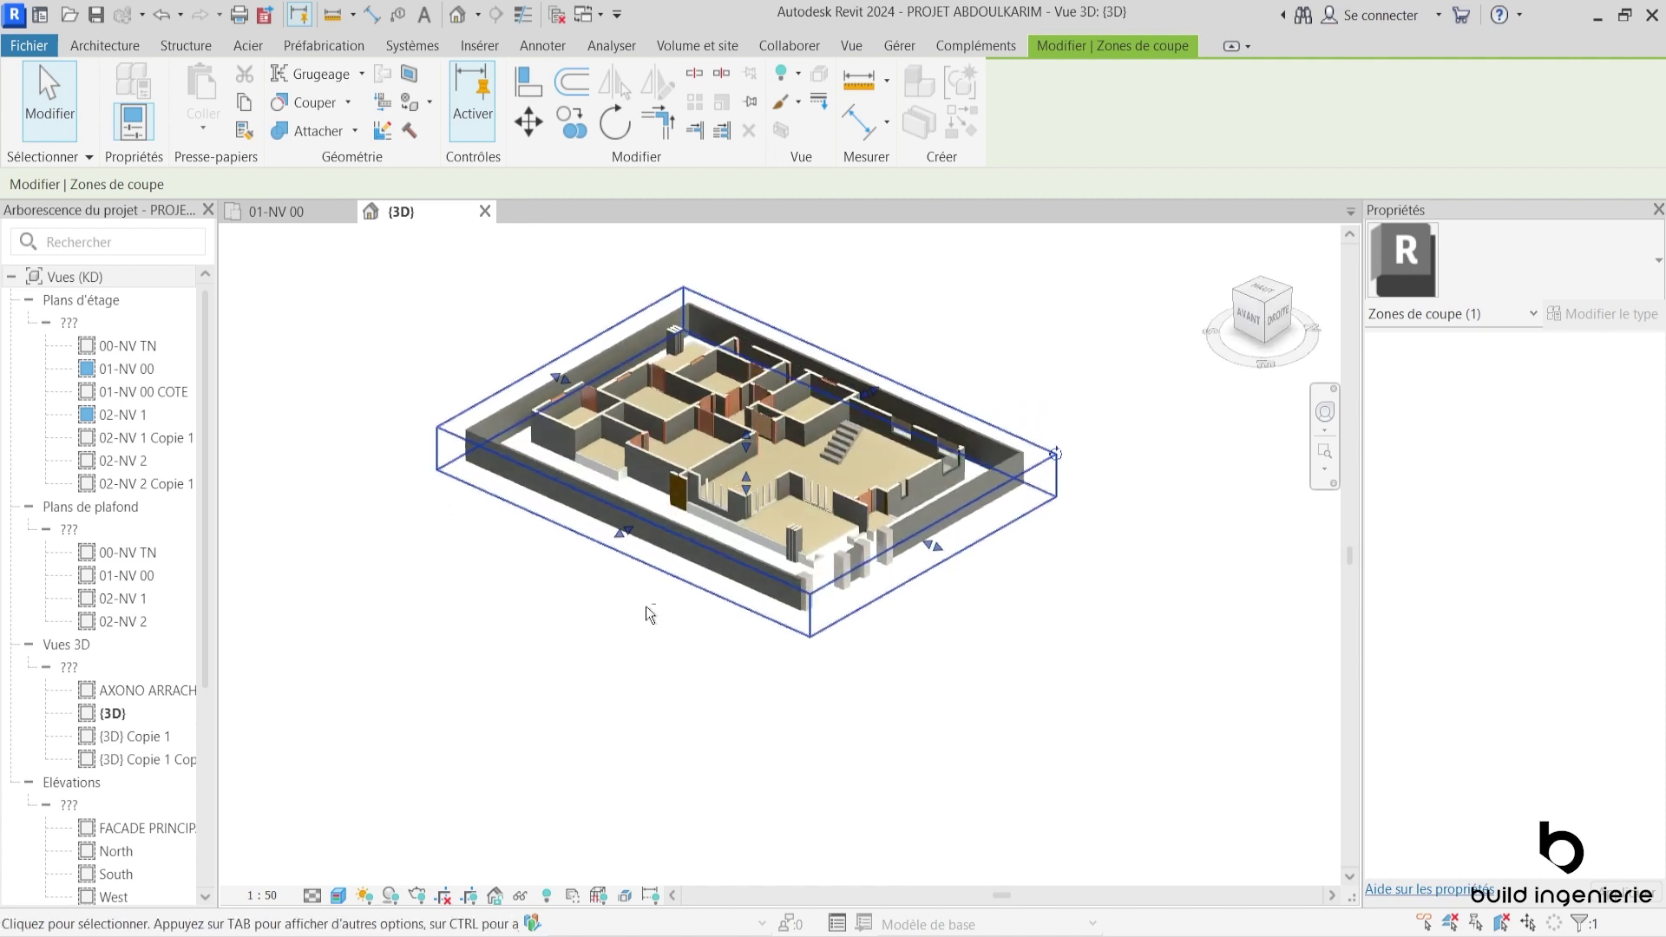
pyautogui.hotkey('ctrl', 'Tab')
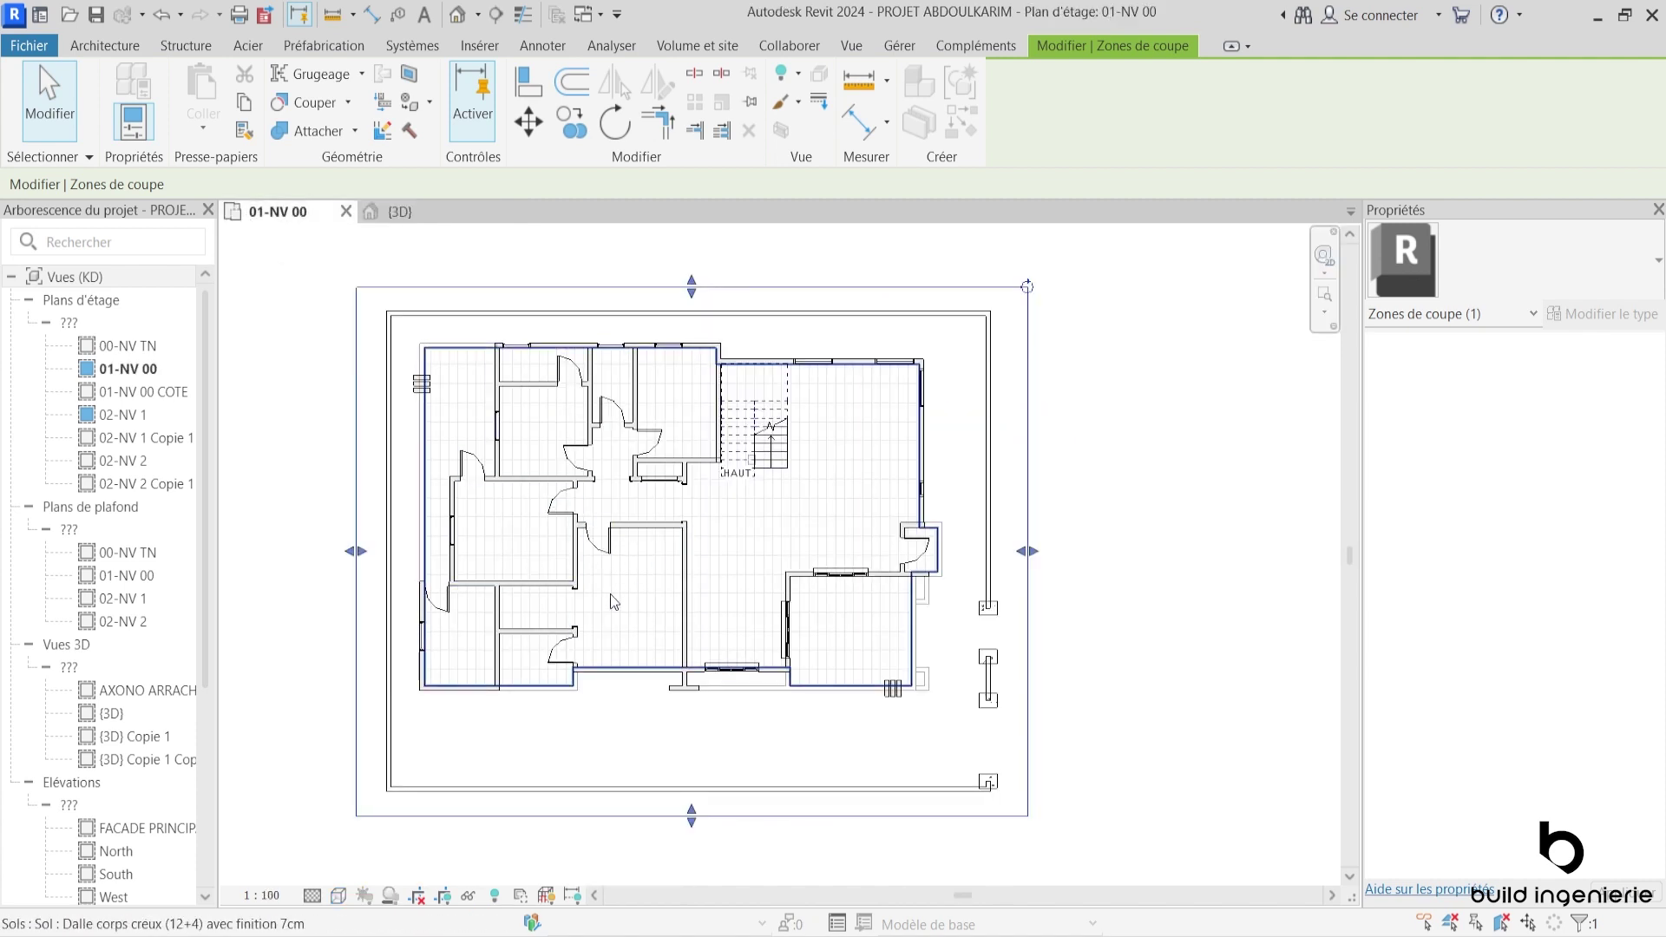
pyautogui.click(413, 213)
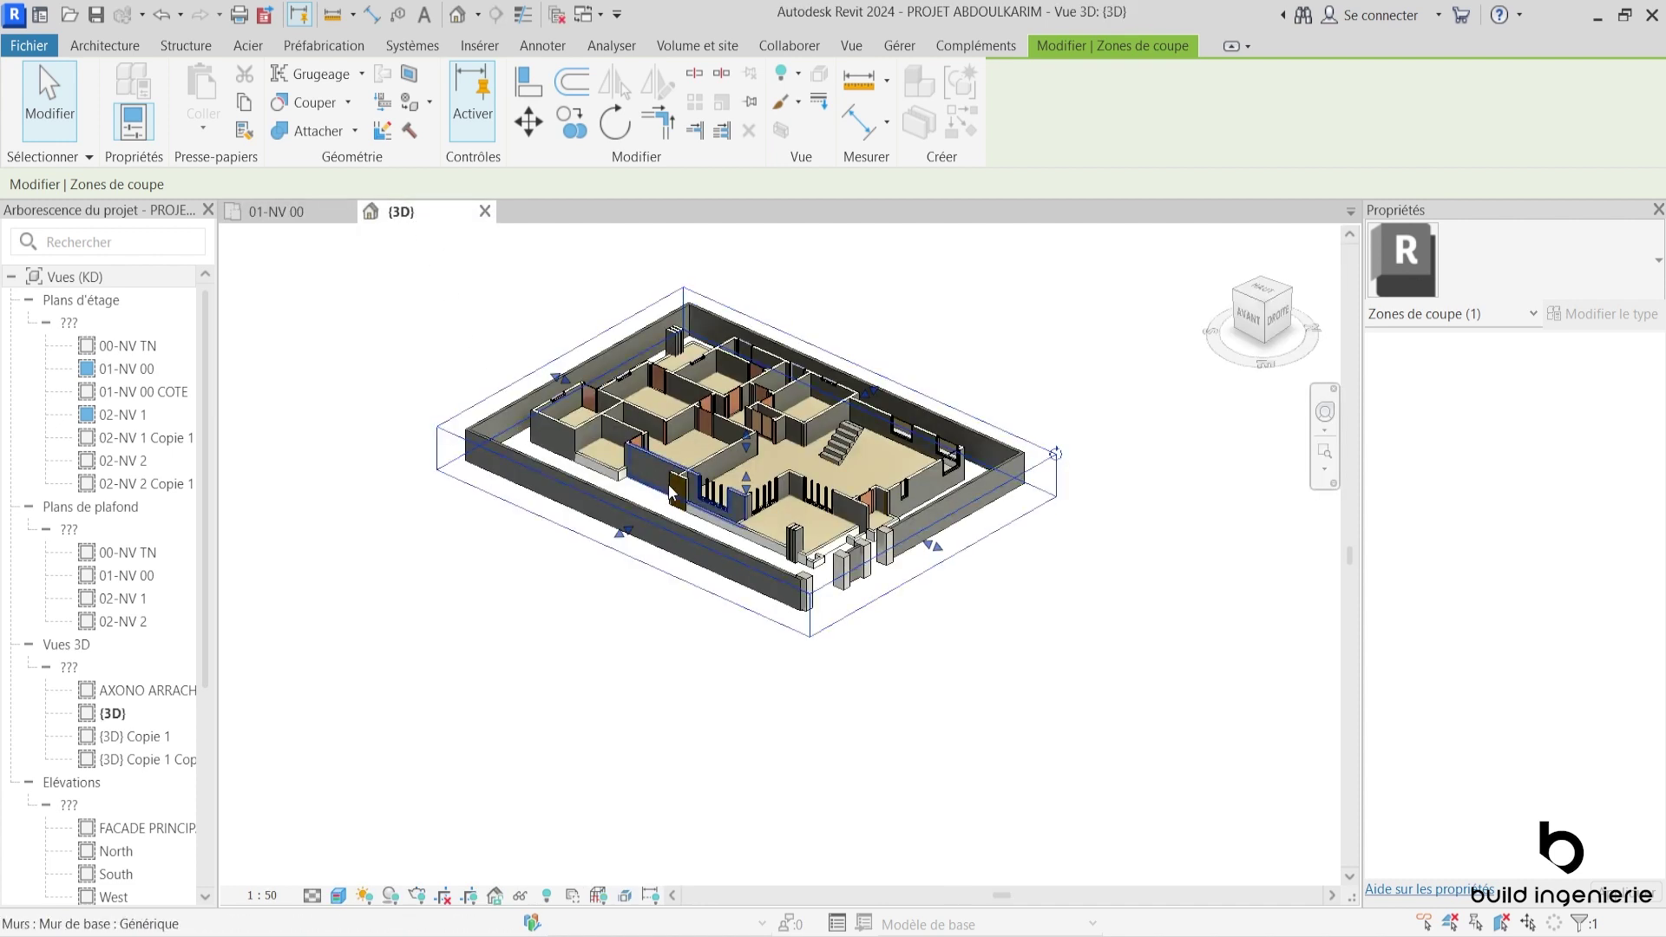
# Step: Raise the section box top until the upper floor and roof reappear, checking from the right side
pyautogui.moveTo(749, 446); pyautogui.dragTo(748, 392)
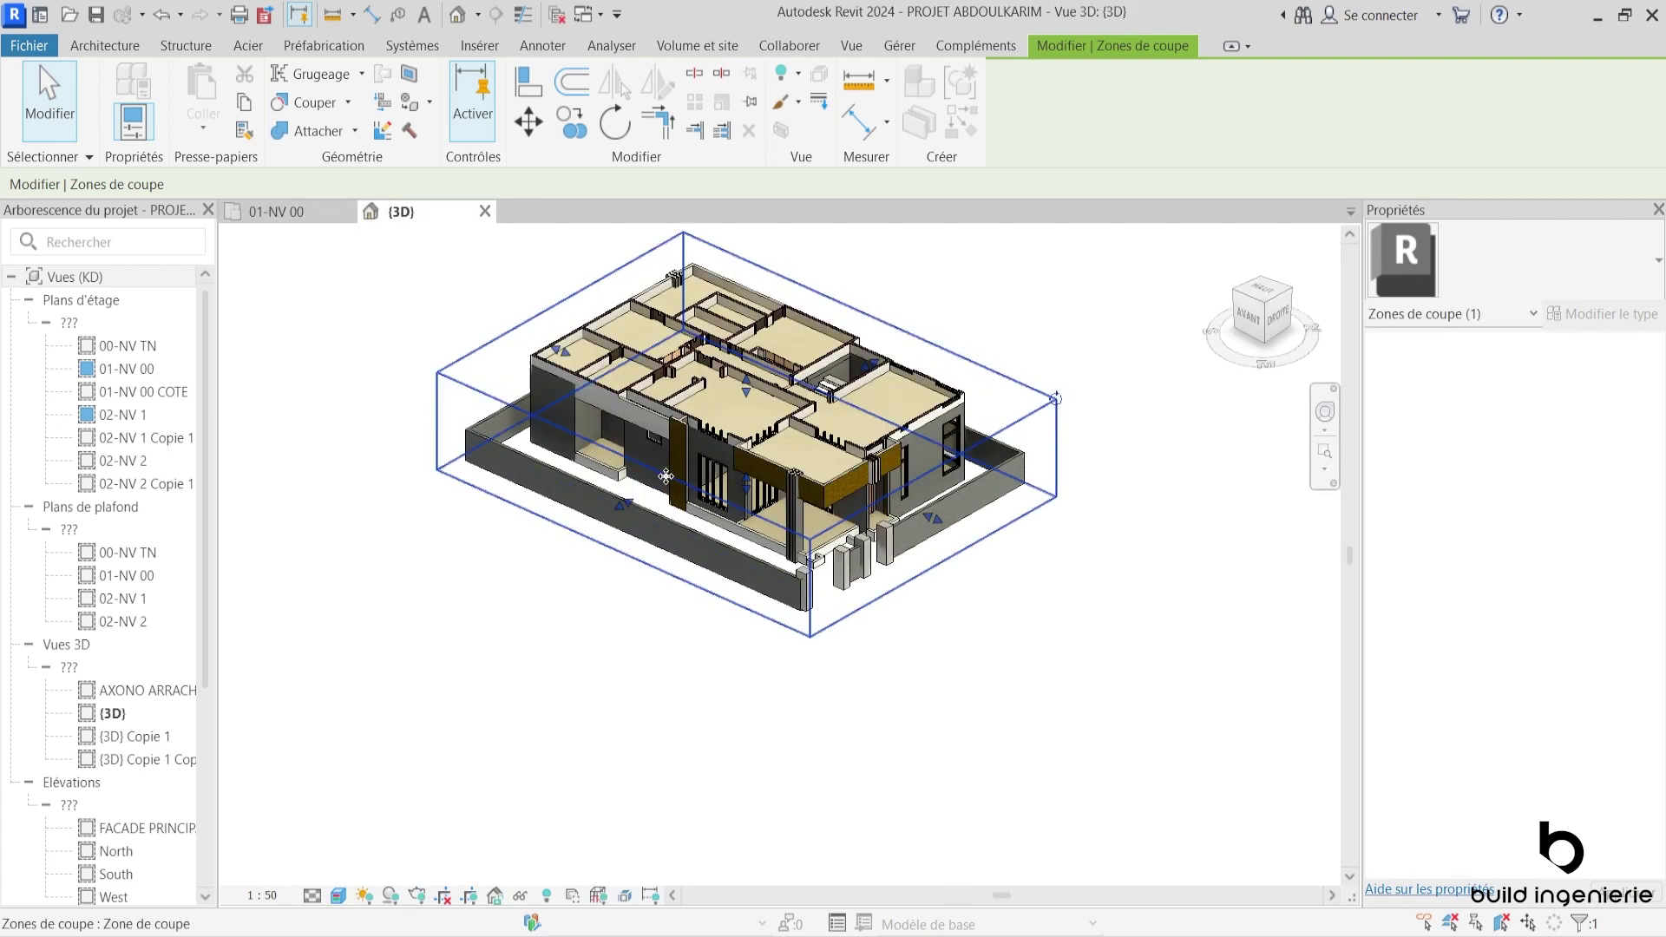
pyautogui.keyDown('shift'); pyautogui.moveTo(652, 447); pyautogui.dragTo(664, 382, button='middle'); pyautogui.keyUp('shift')
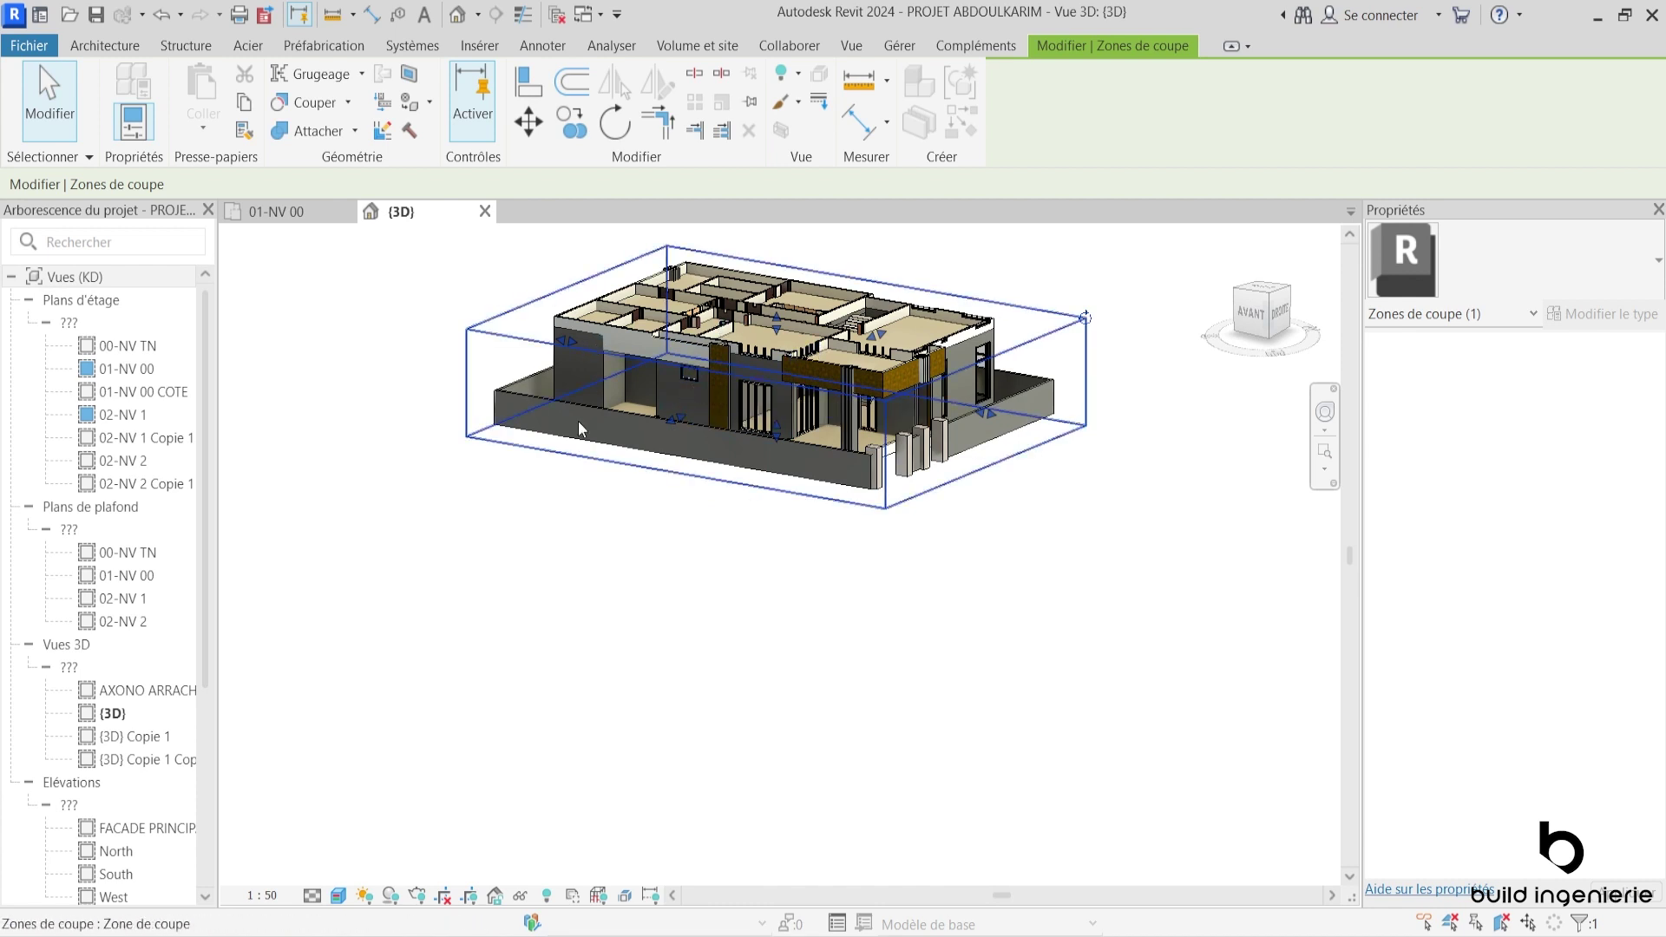
pyautogui.moveTo(588, 530)
pyautogui.keyDown('shift'); pyautogui.mouseDown(button='middle')
pyautogui.moveTo(632, 584)
pyautogui.moveTo(633, 500)
pyautogui.mouseUp(button='middle'); pyautogui.keyUp('shift')
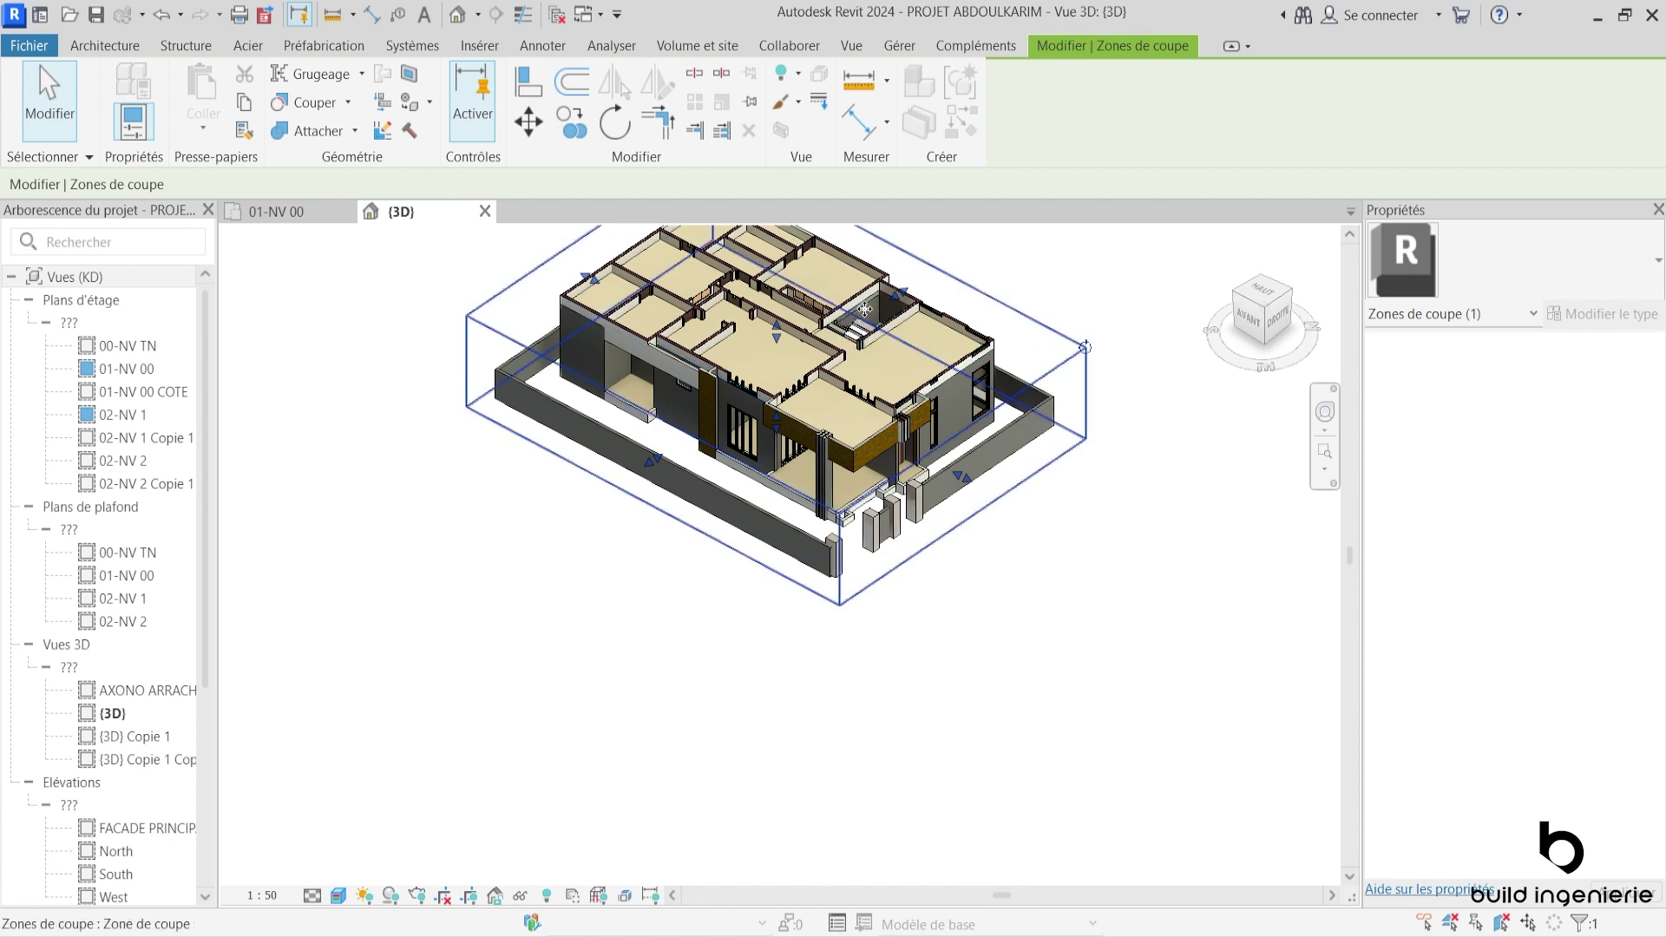
pyautogui.moveTo(773, 326); pyautogui.dragTo(760, 473, button='middle')
pyautogui.moveTo(761, 477); pyautogui.dragTo(763, 345)
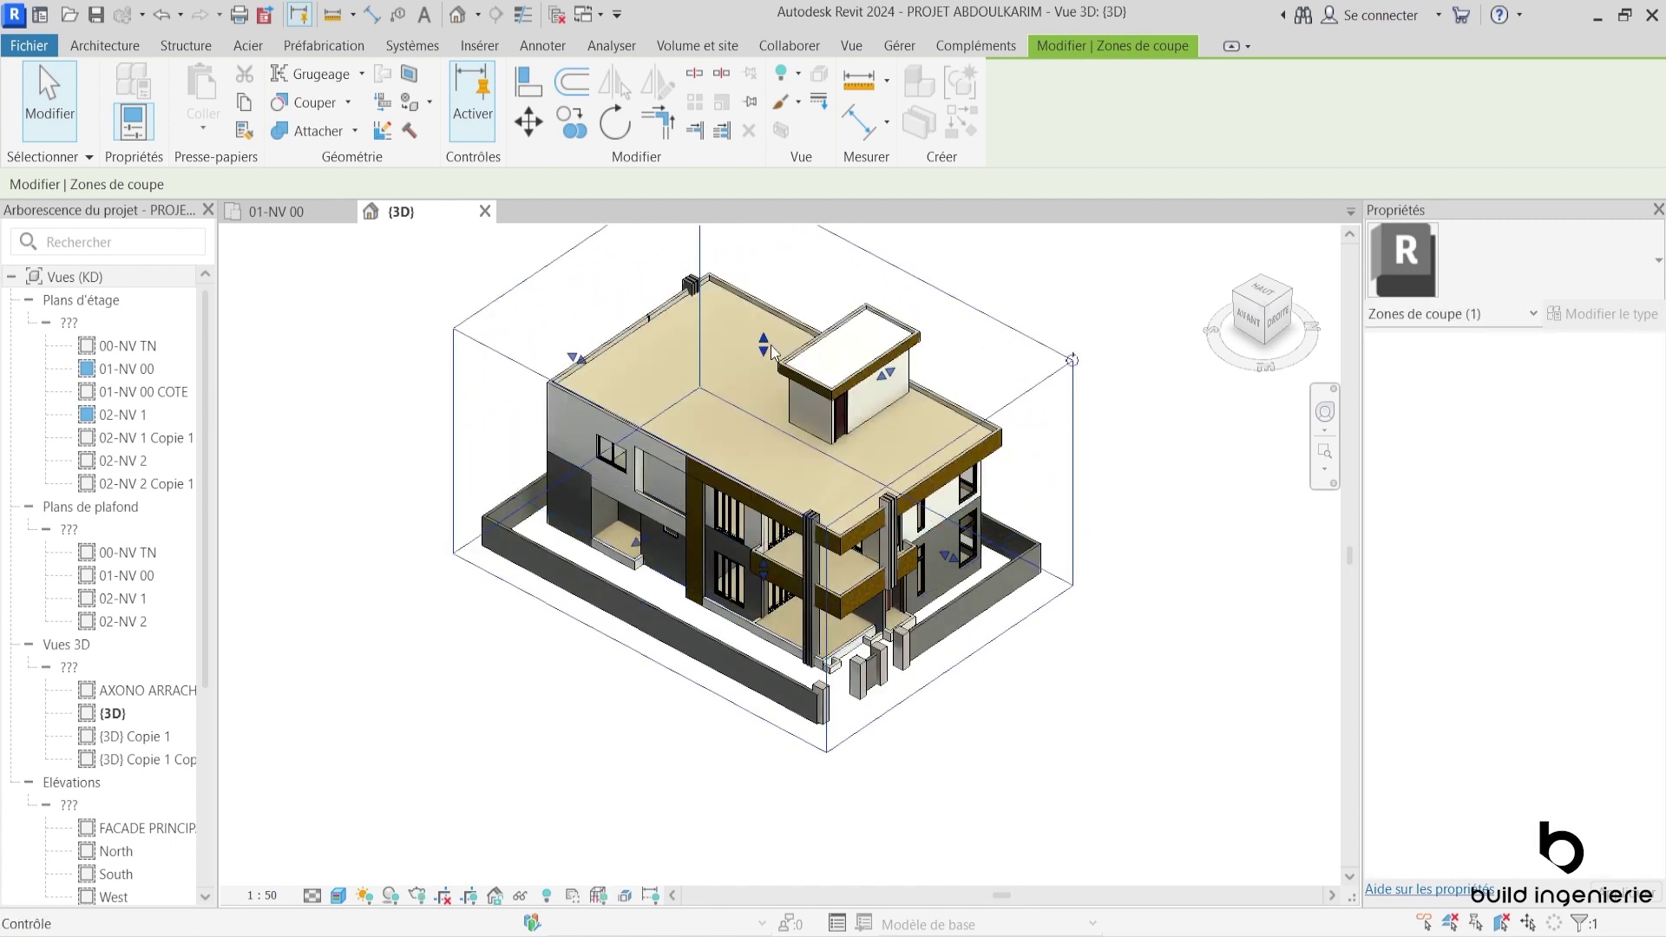
pyautogui.click(1288, 323)
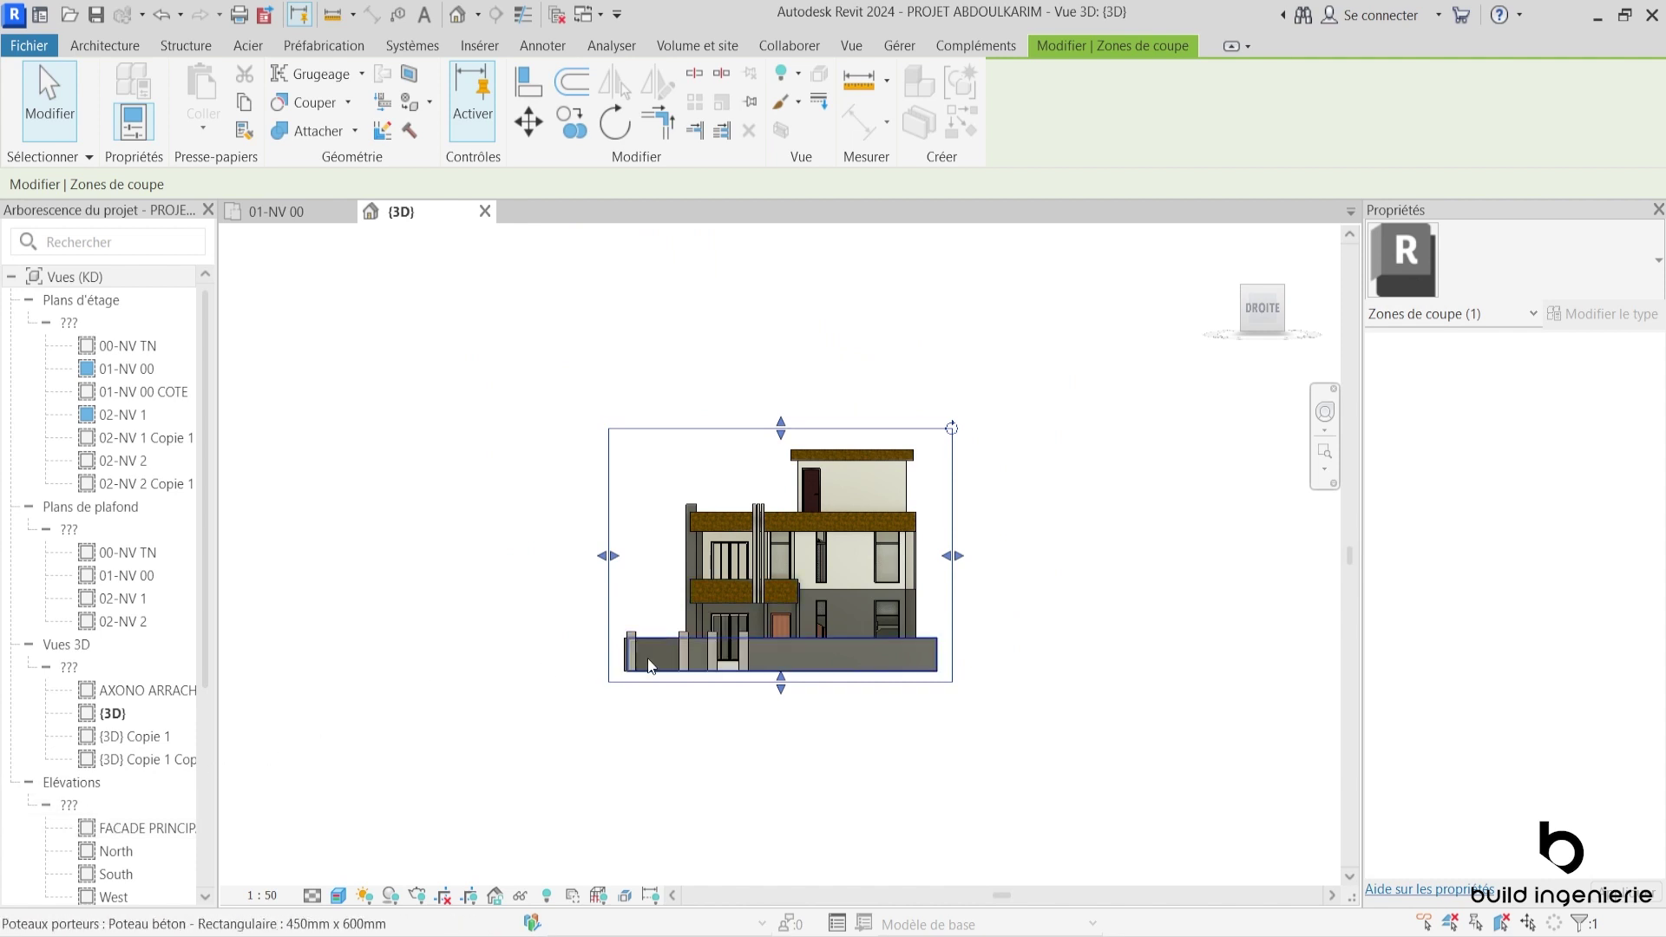
pyautogui.scroll(-4, 63, 824)
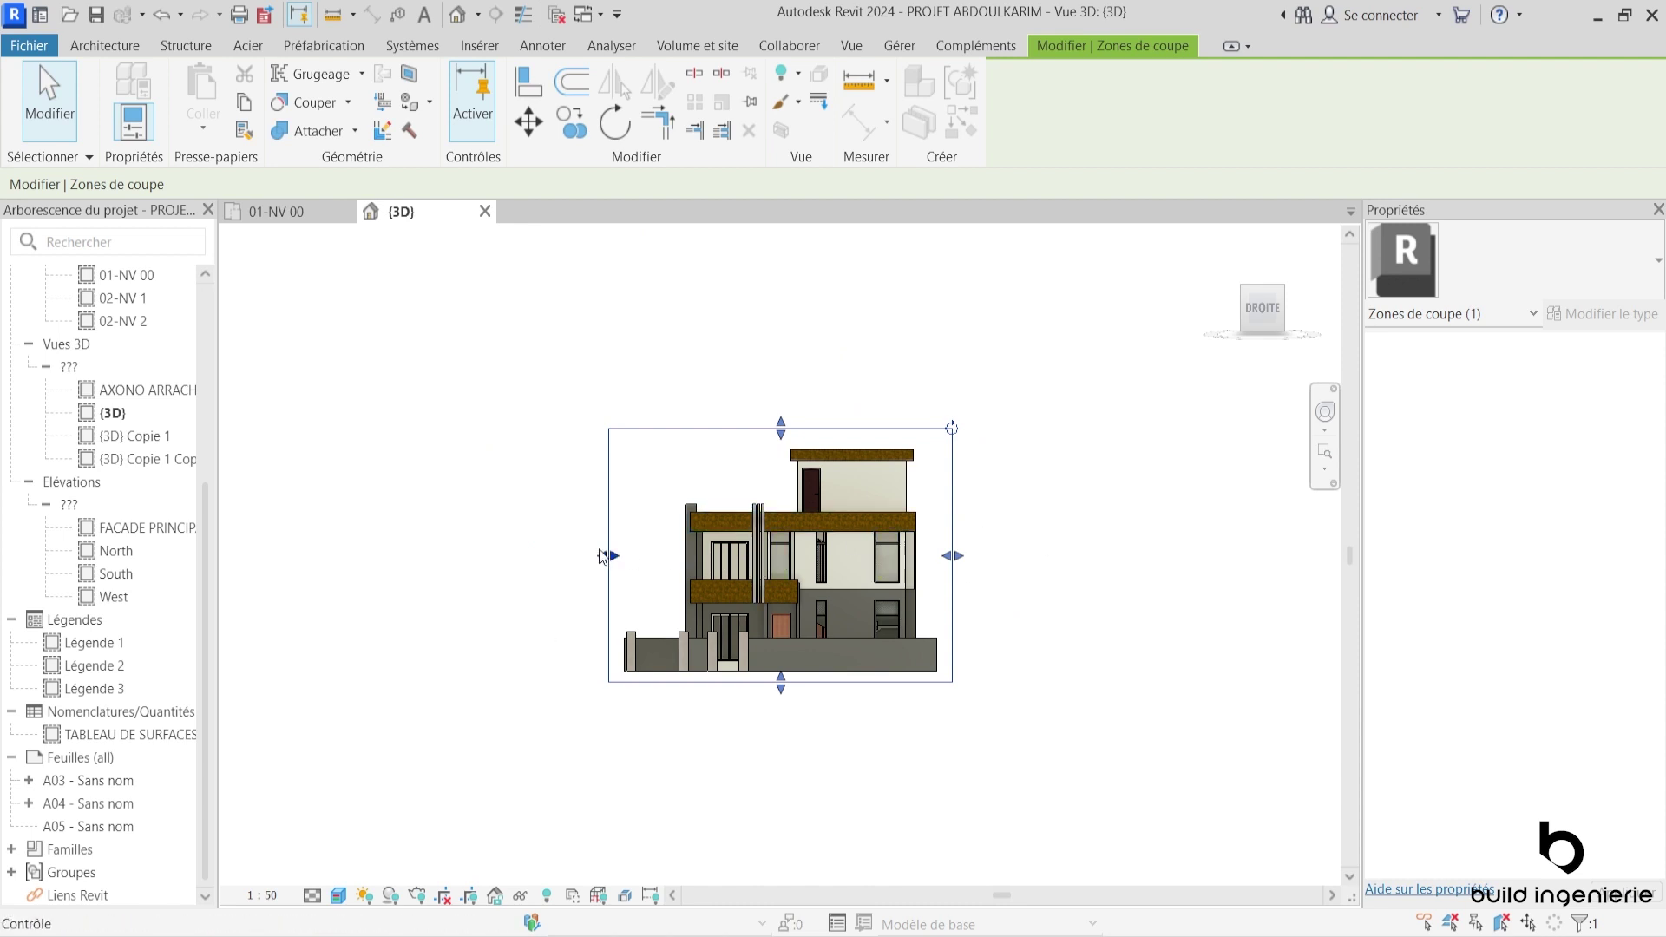
pyautogui.click(1234, 309)
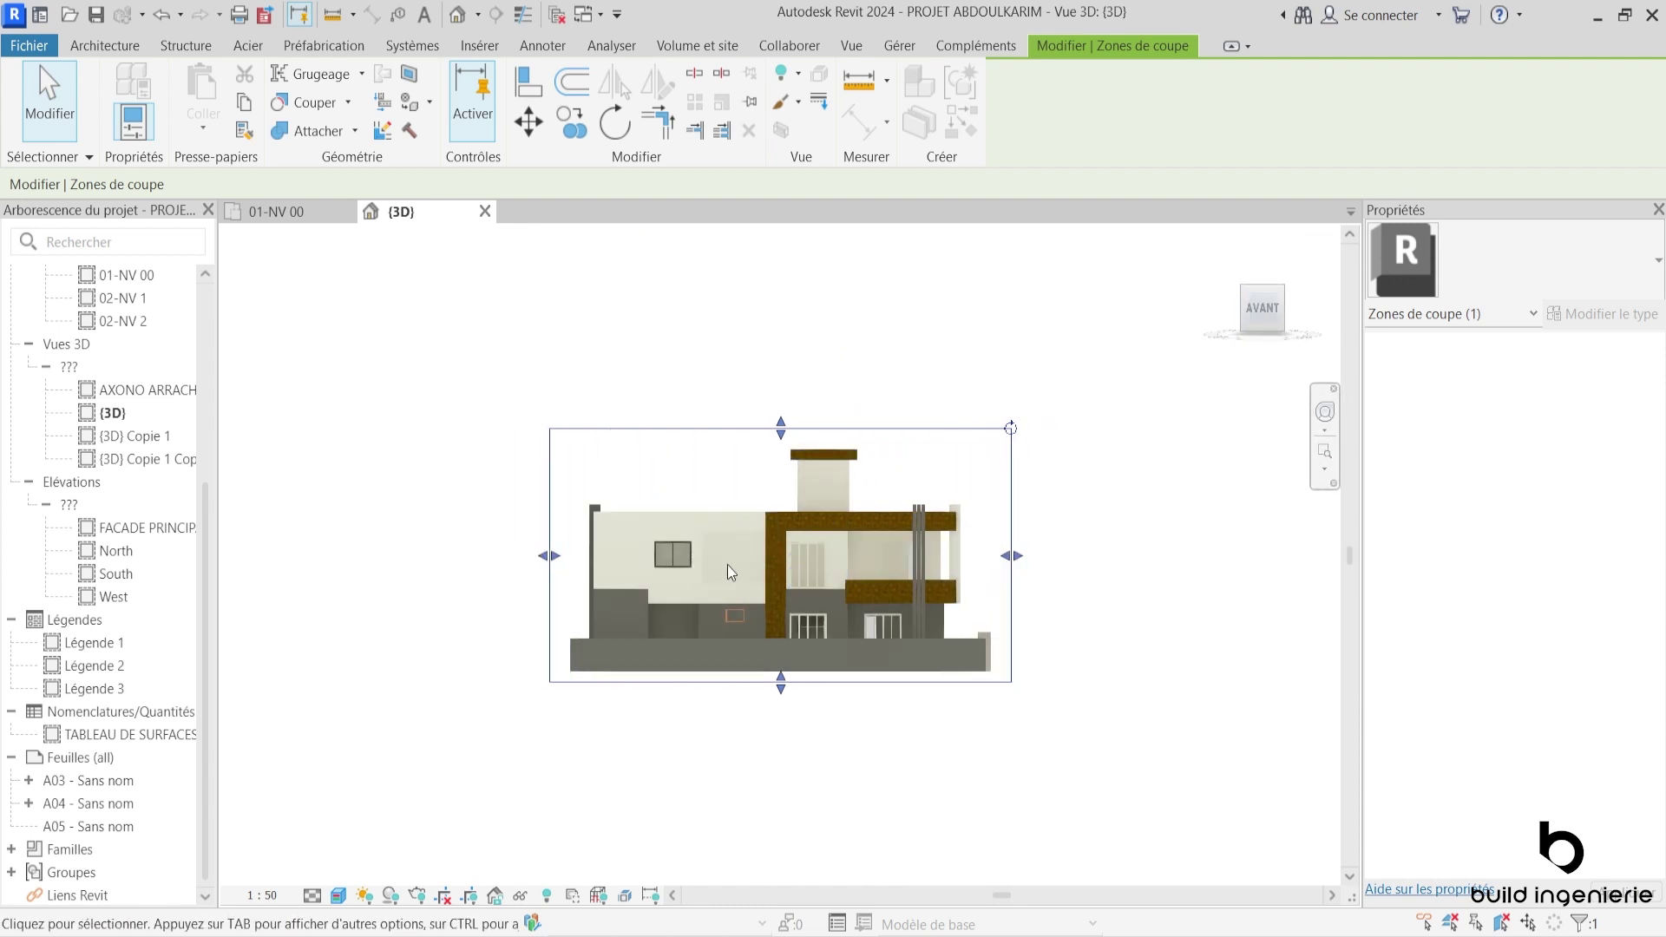
pyautogui.click(1230, 308)
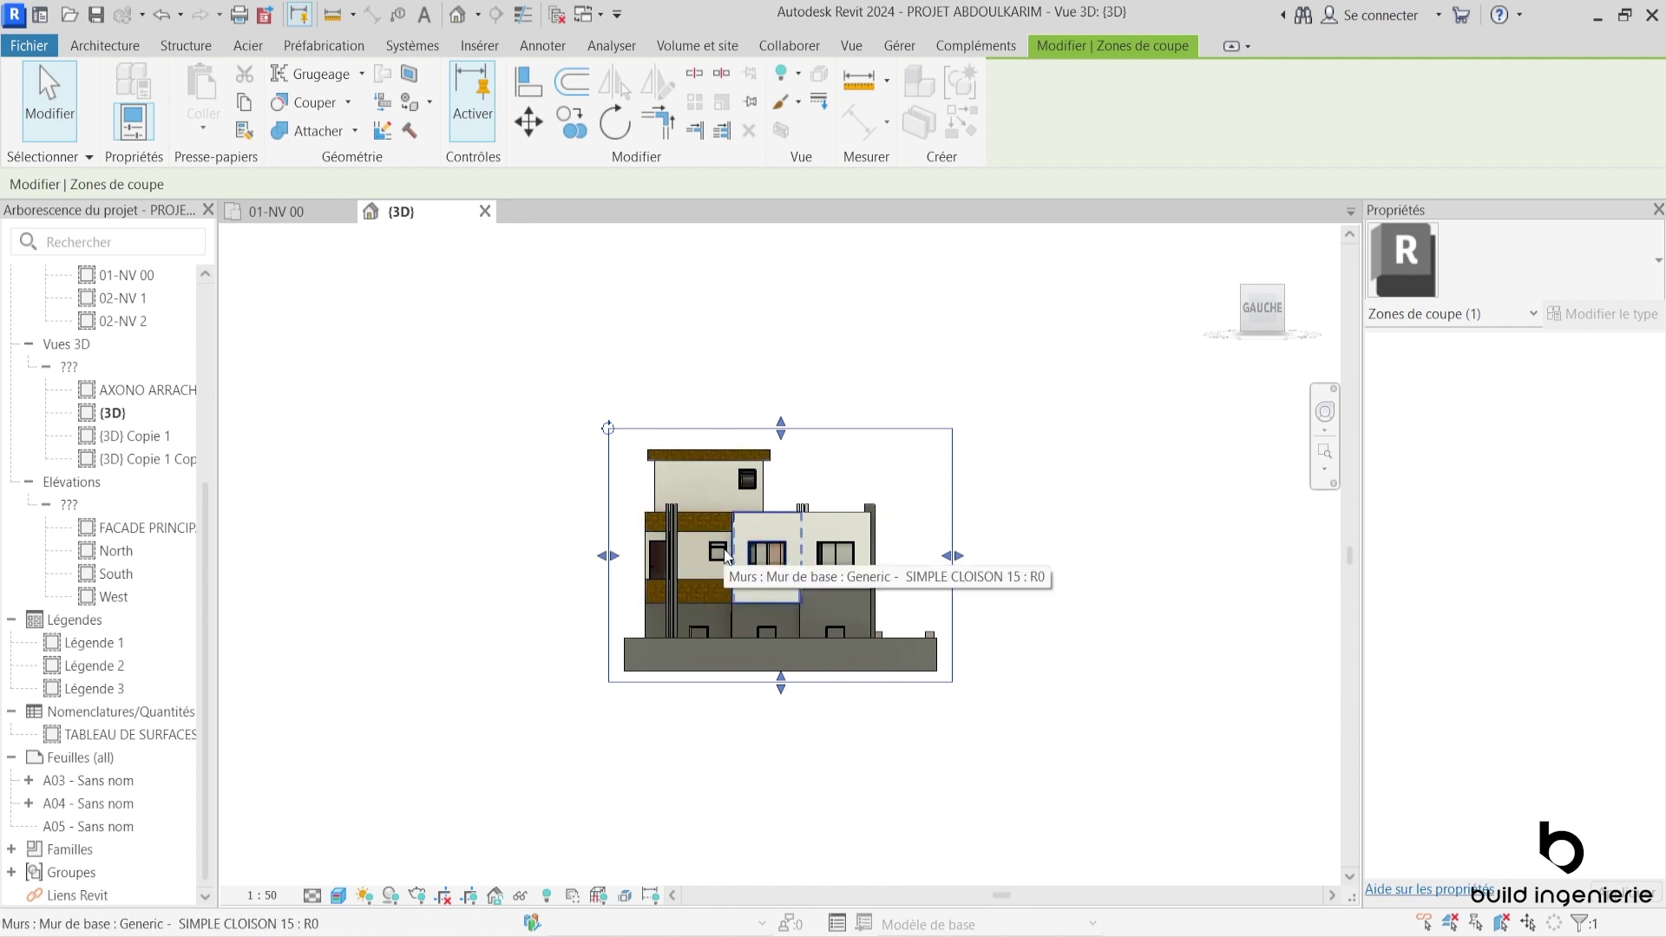
pyautogui.keyDown('shift'); pyautogui.moveTo(727, 556); pyautogui.dragTo(677, 518, button='middle'); pyautogui.keyUp('shift')
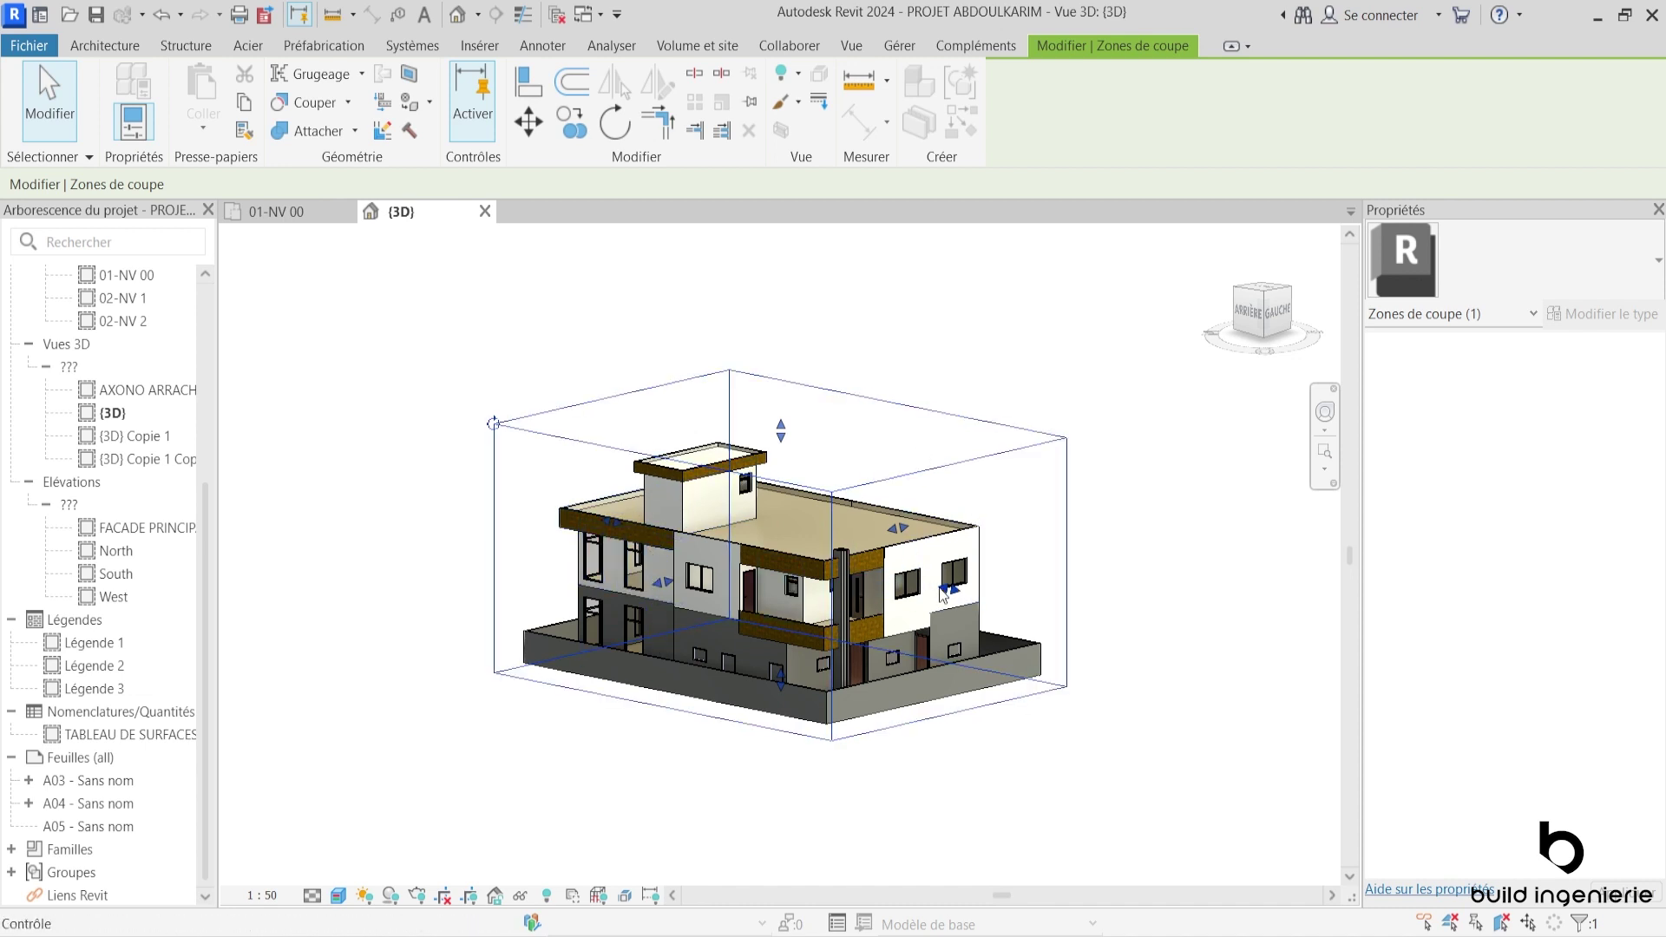
# Step: Pull a section box side face inward to test a narrower cut through the house
pyautogui.moveTo(945, 590)
pyautogui.mouseDown()
pyautogui.moveTo(810, 565)
pyautogui.moveTo(937, 576)
pyautogui.mouseUp()
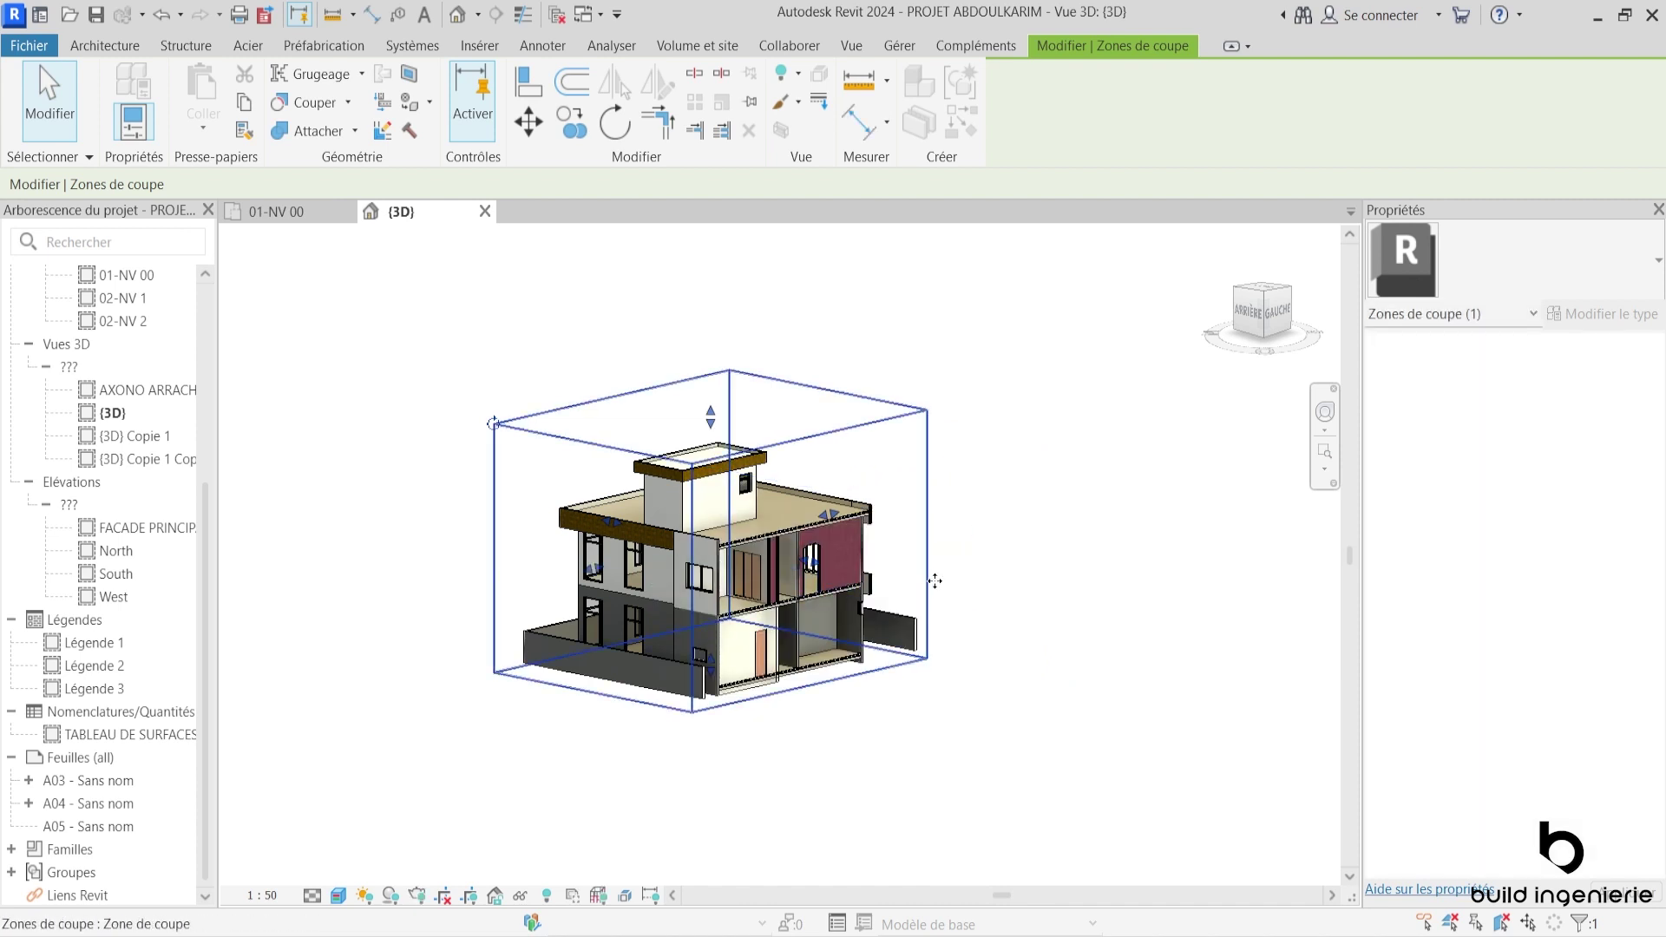
pyautogui.keyDown('shift'); pyautogui.moveTo(989, 602); pyautogui.dragTo(794, 634, button='middle'); pyautogui.keyUp('shift')
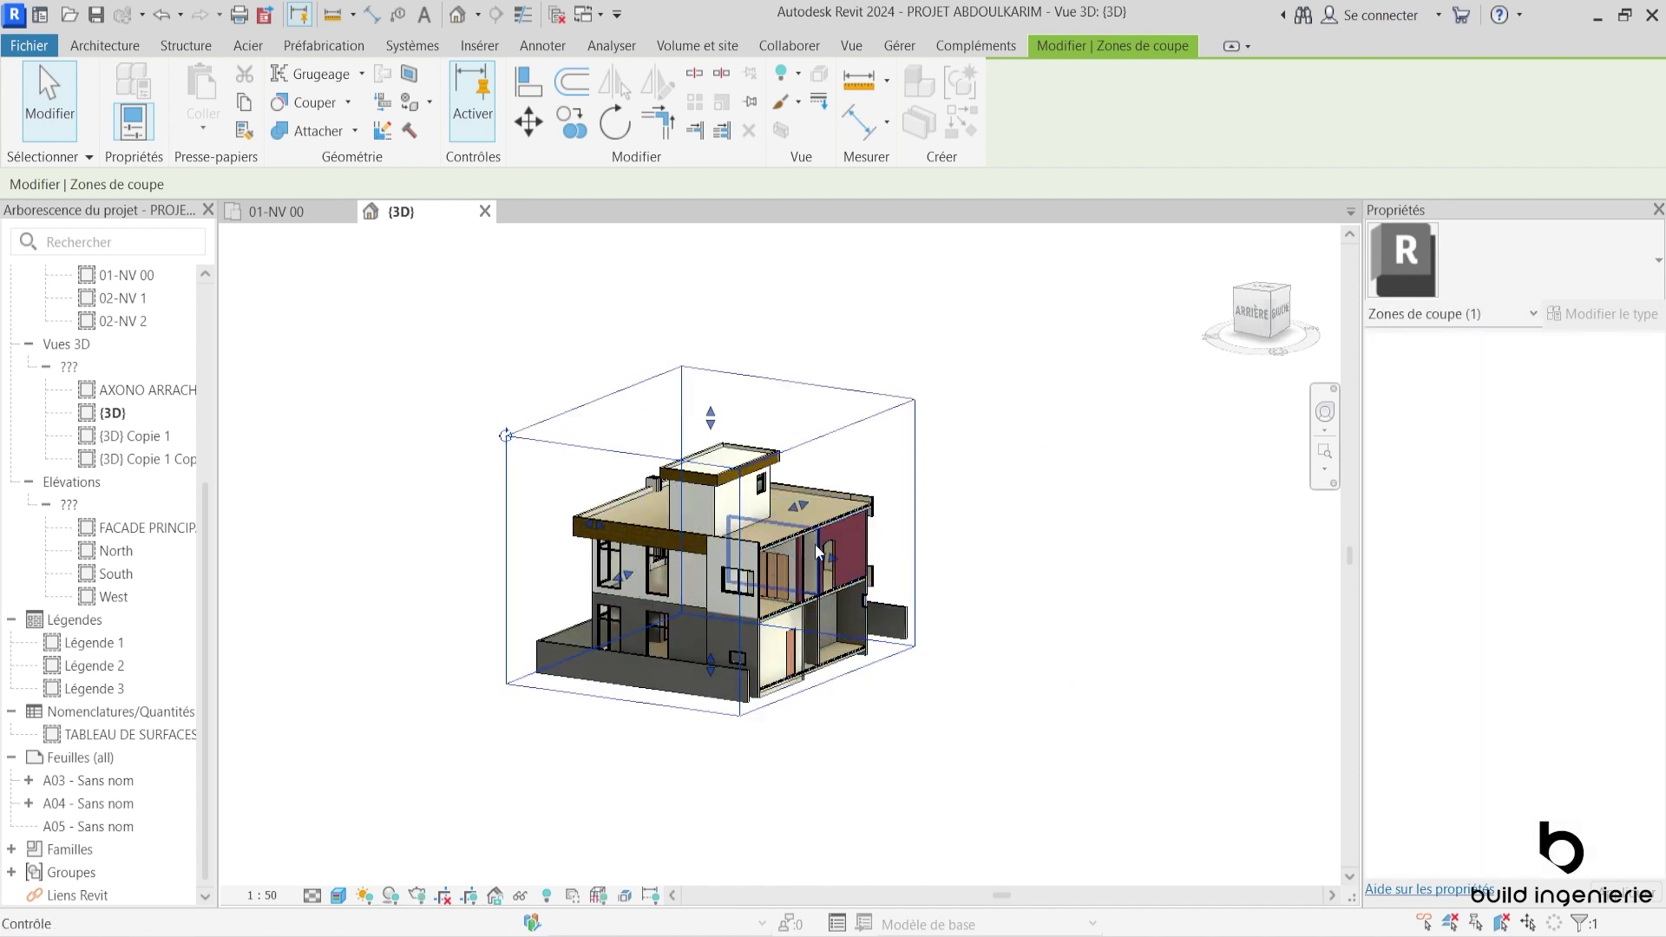
pyautogui.scroll(1, 815, 562)
pyautogui.scroll(1, 838, 581)
pyautogui.scroll(2, 838, 581)
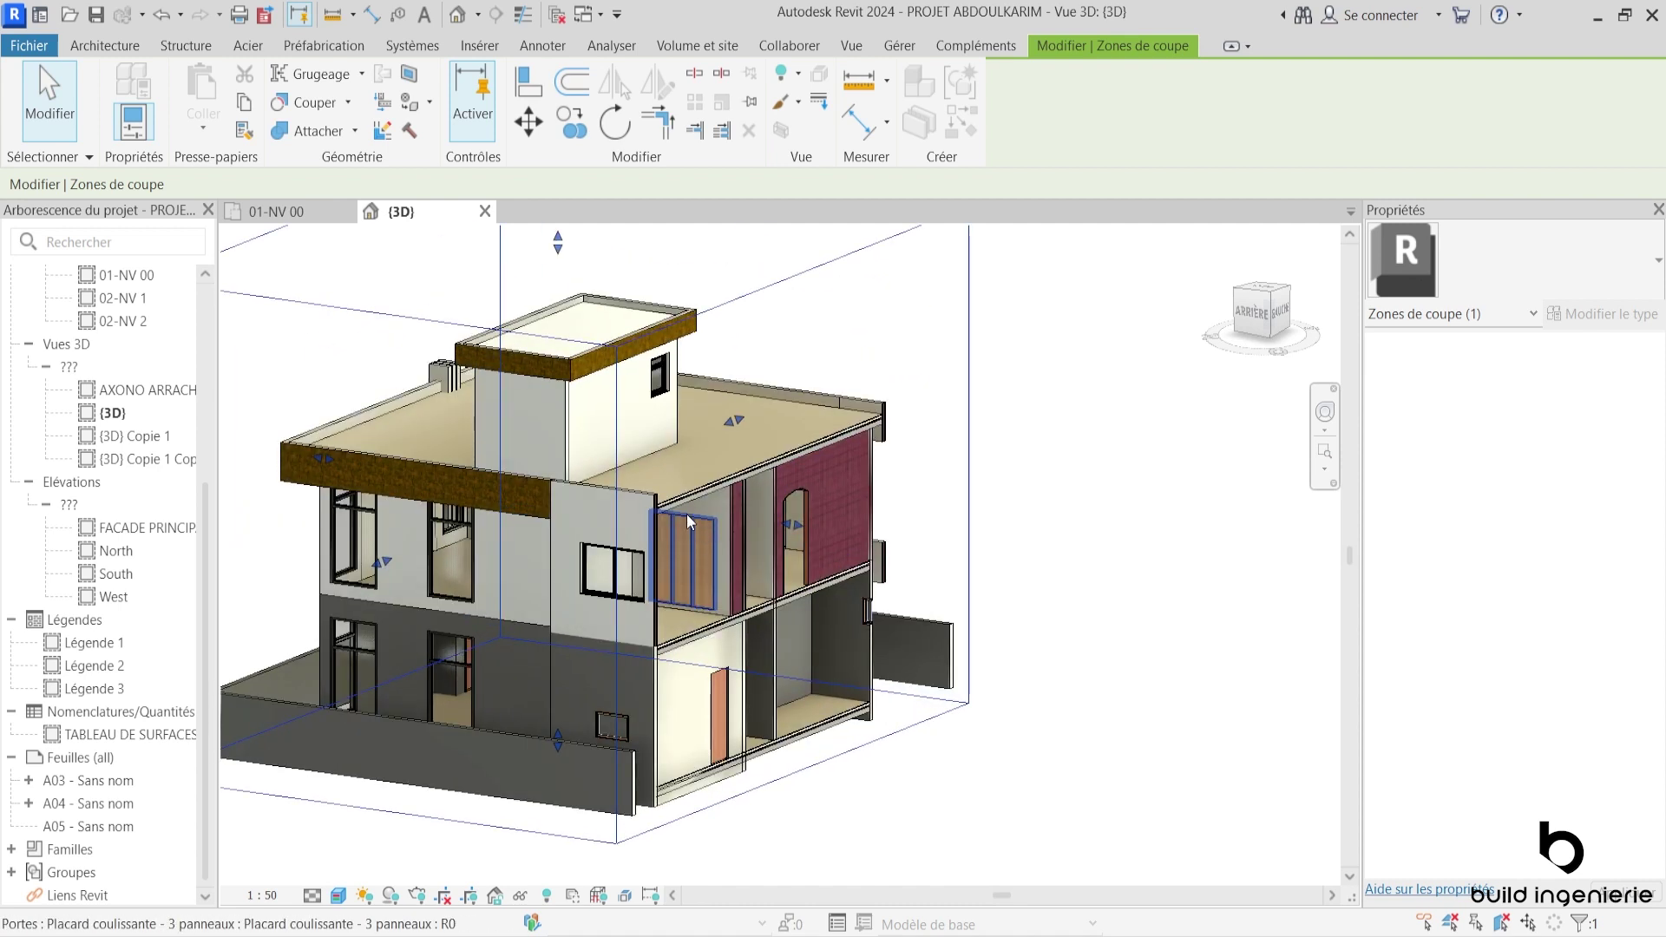
pyautogui.scroll(-1, 883, 638)
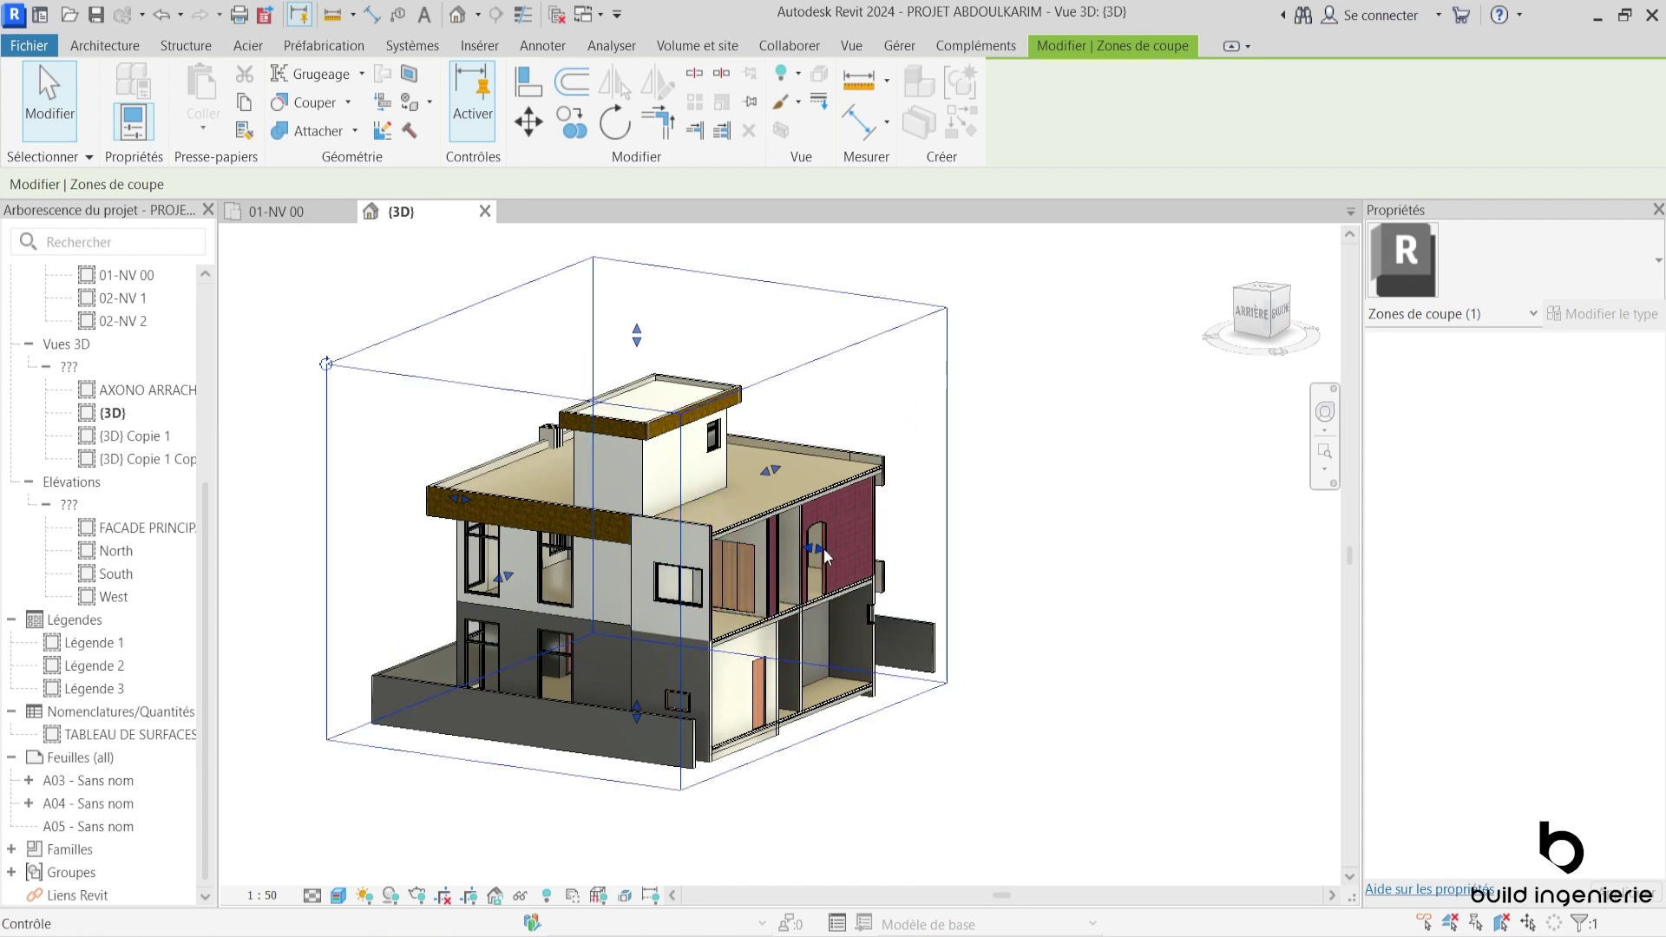
# Step: Widen the section box back around the whole house and return to the 01-NV 00 plan
pyautogui.moveTo(819, 548); pyautogui.dragTo(918, 560)
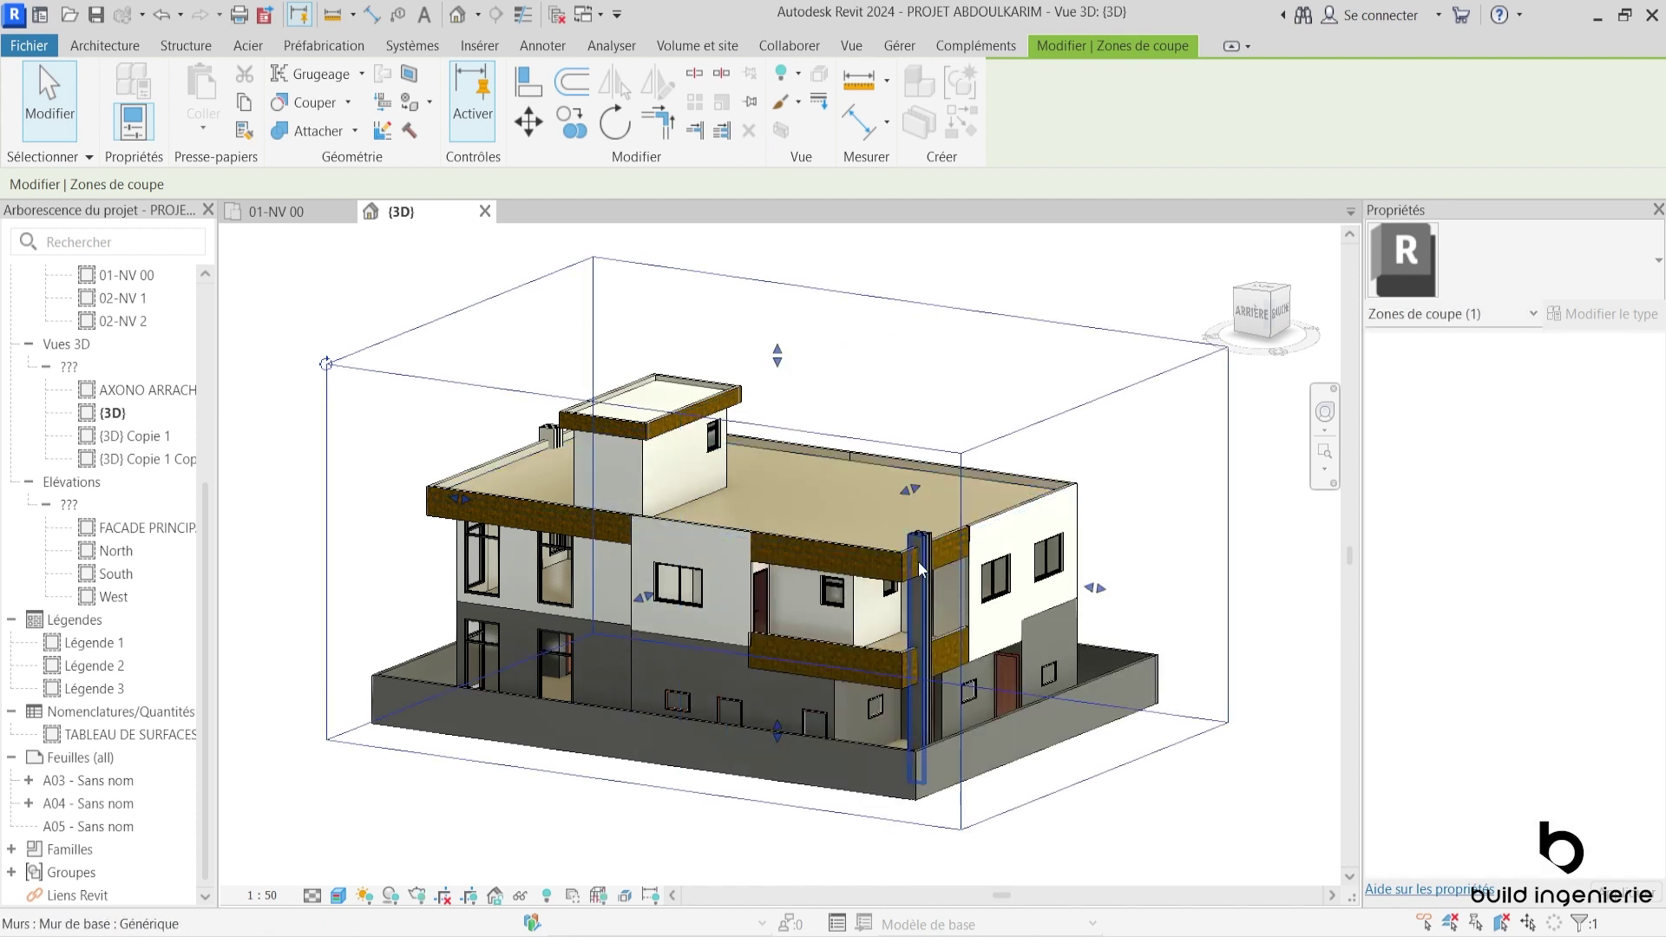
pyautogui.moveTo(1261, 312)
pyautogui.click(1279, 323)
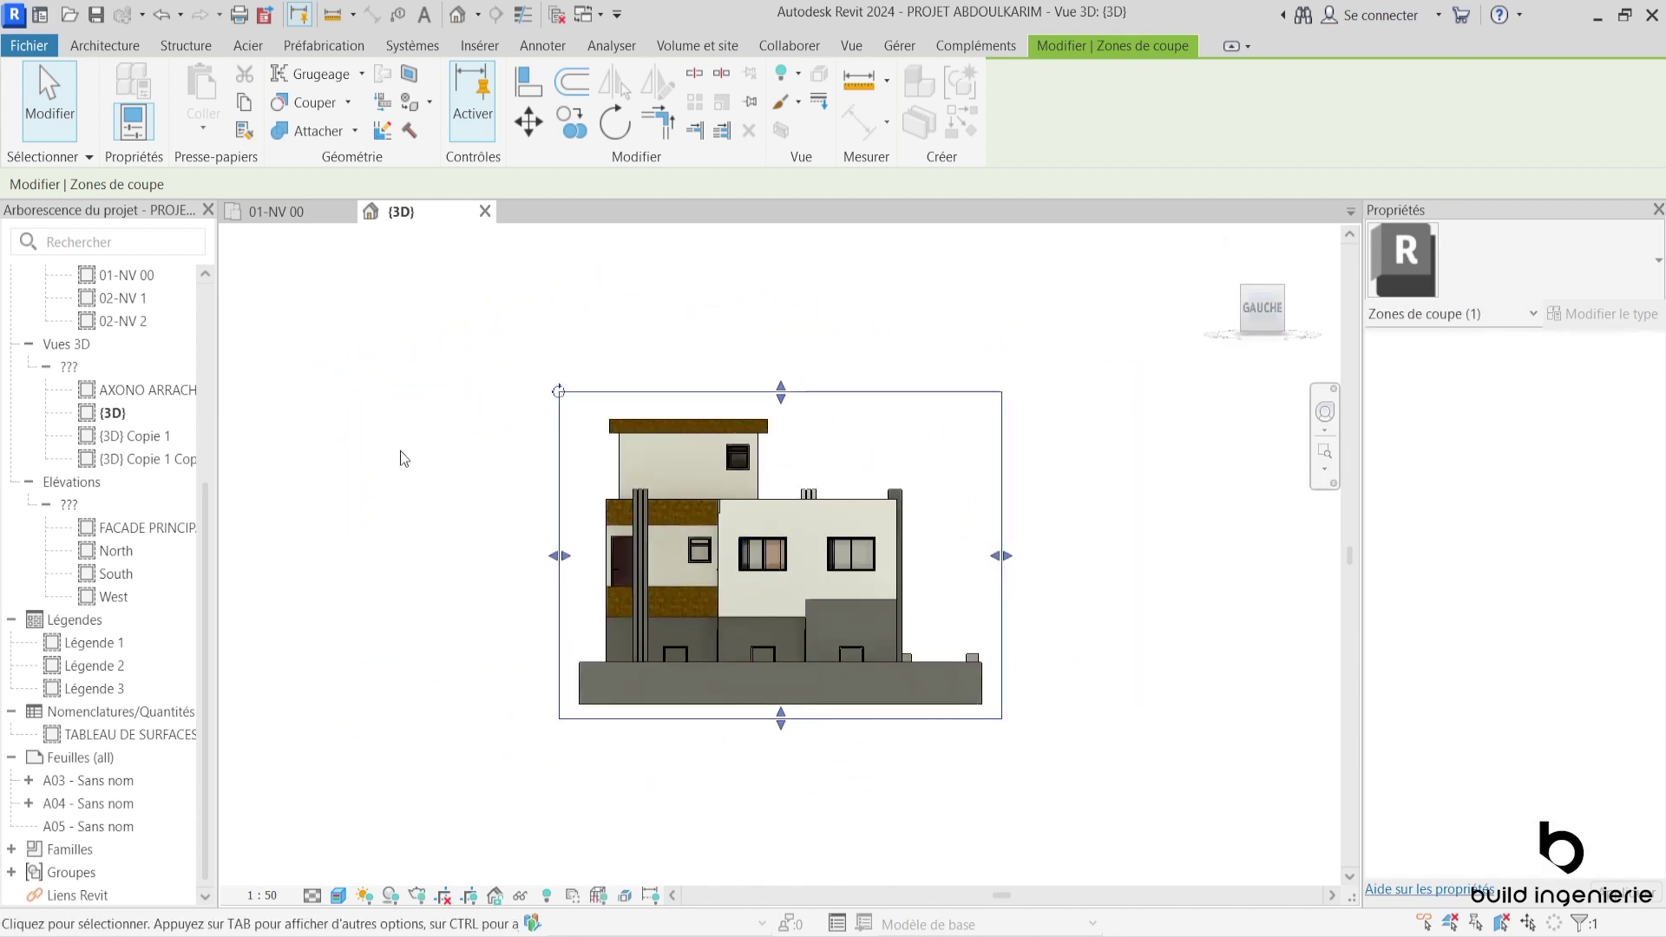
pyautogui.click(278, 212)
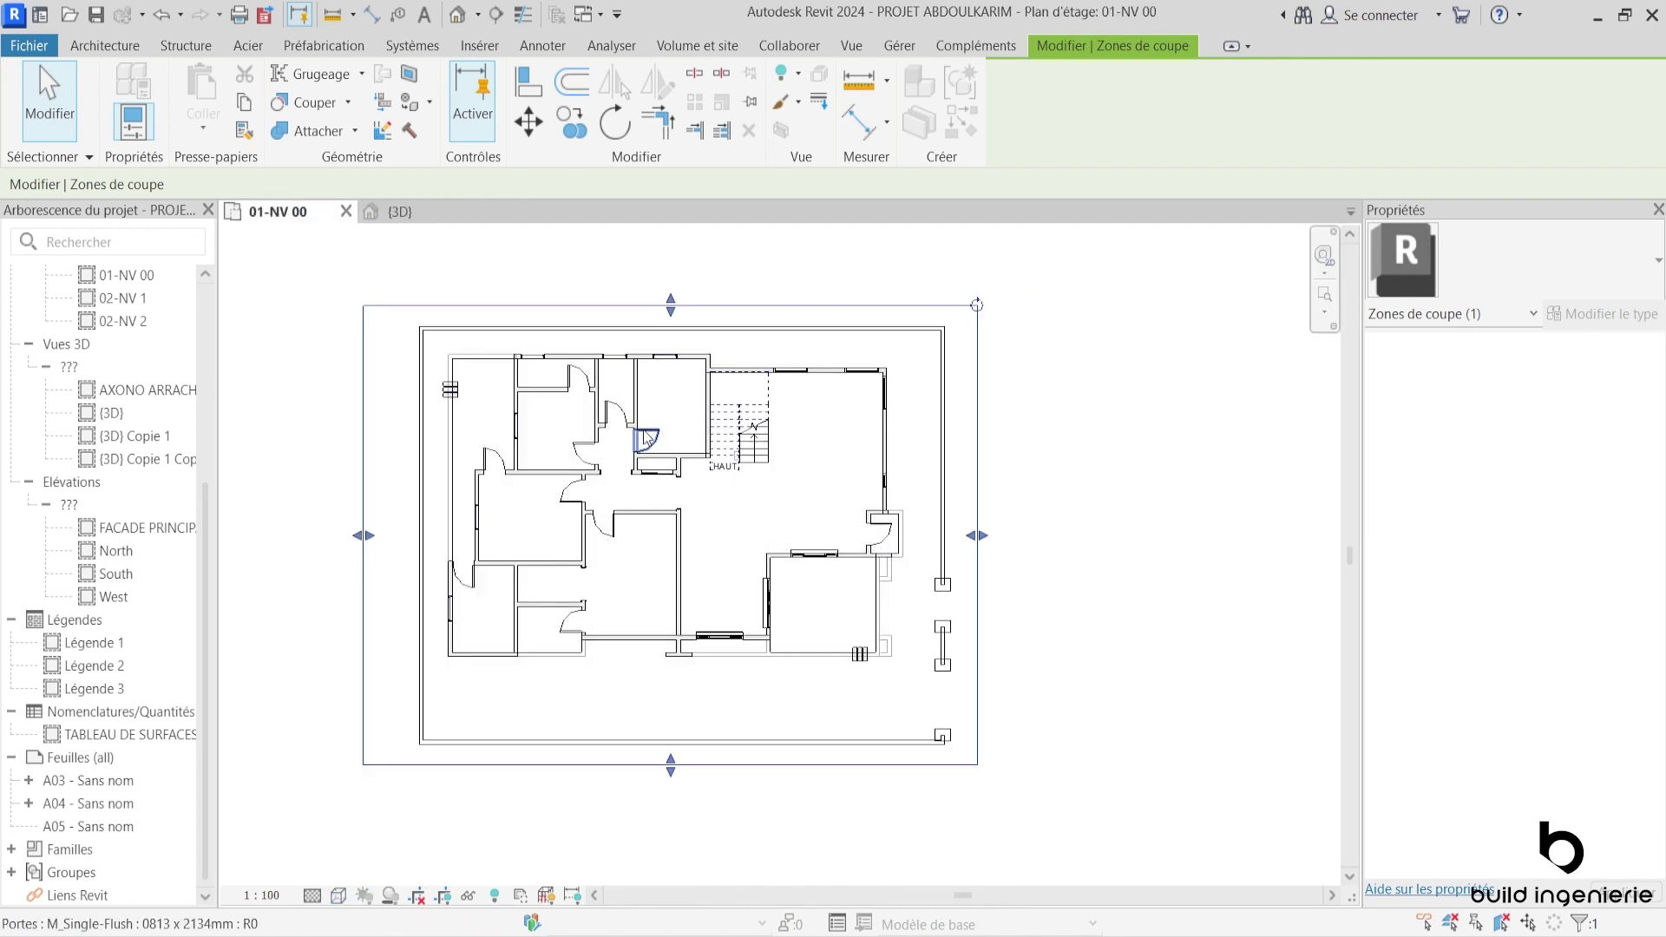
# Step: Draw a vertical section line across the 01-NV 00 plan, flip its direction, and shorten its view depth
pyautogui.scroll(-1, 638, 425)
pyautogui.click(496, 14)
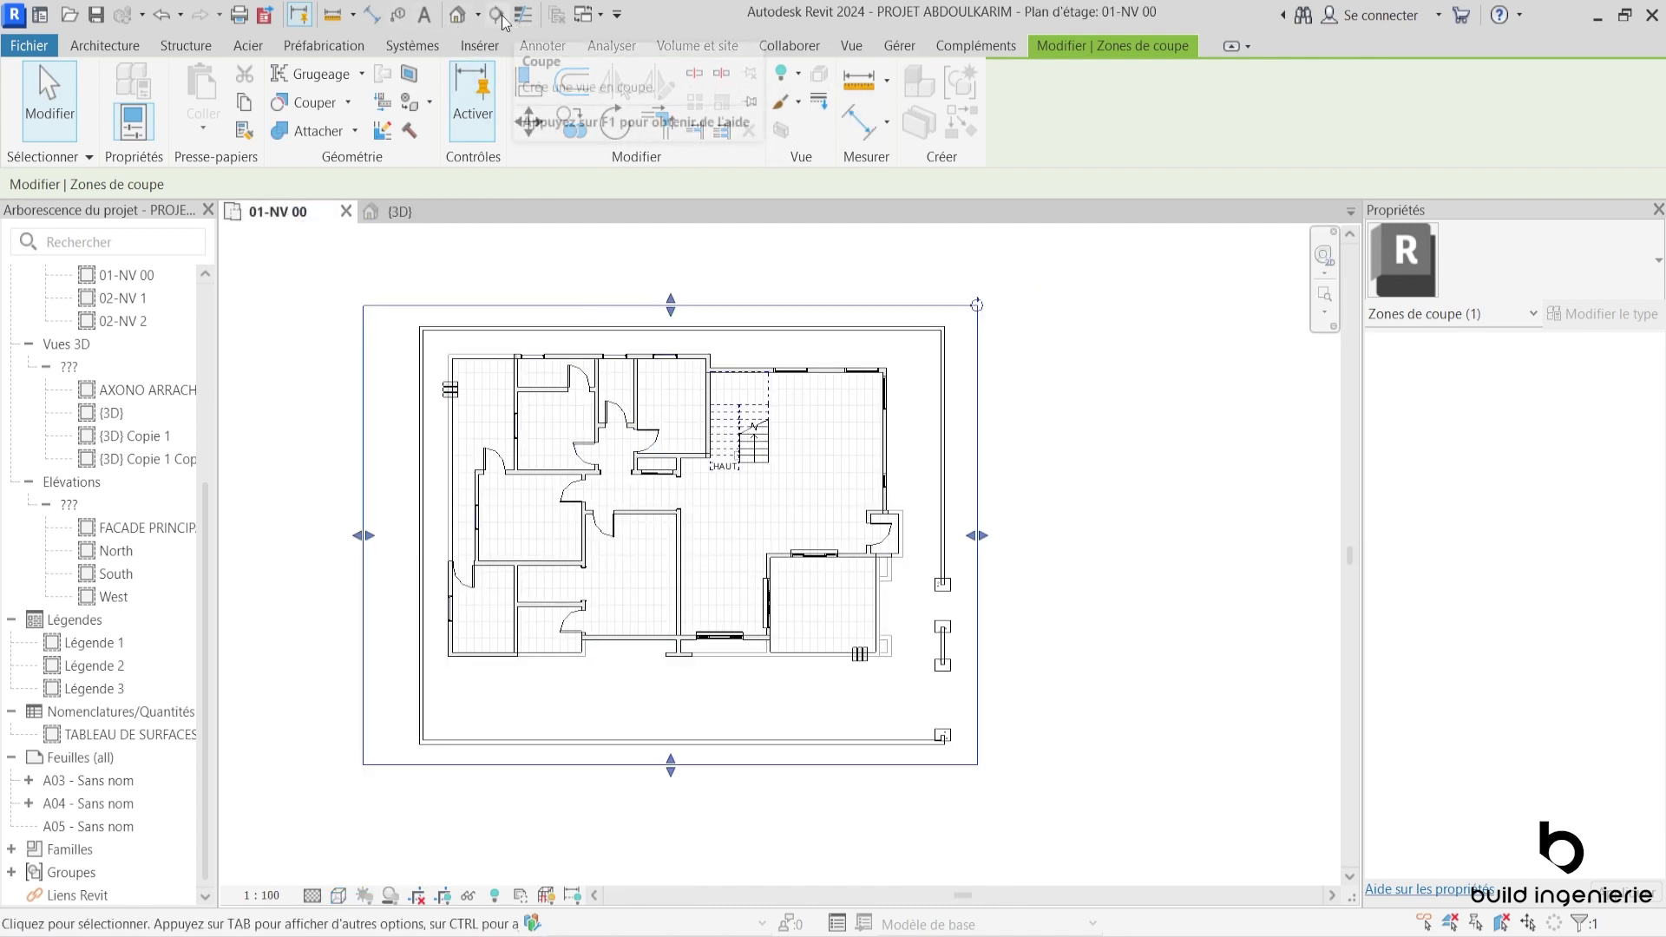
pyautogui.click(825, 286)
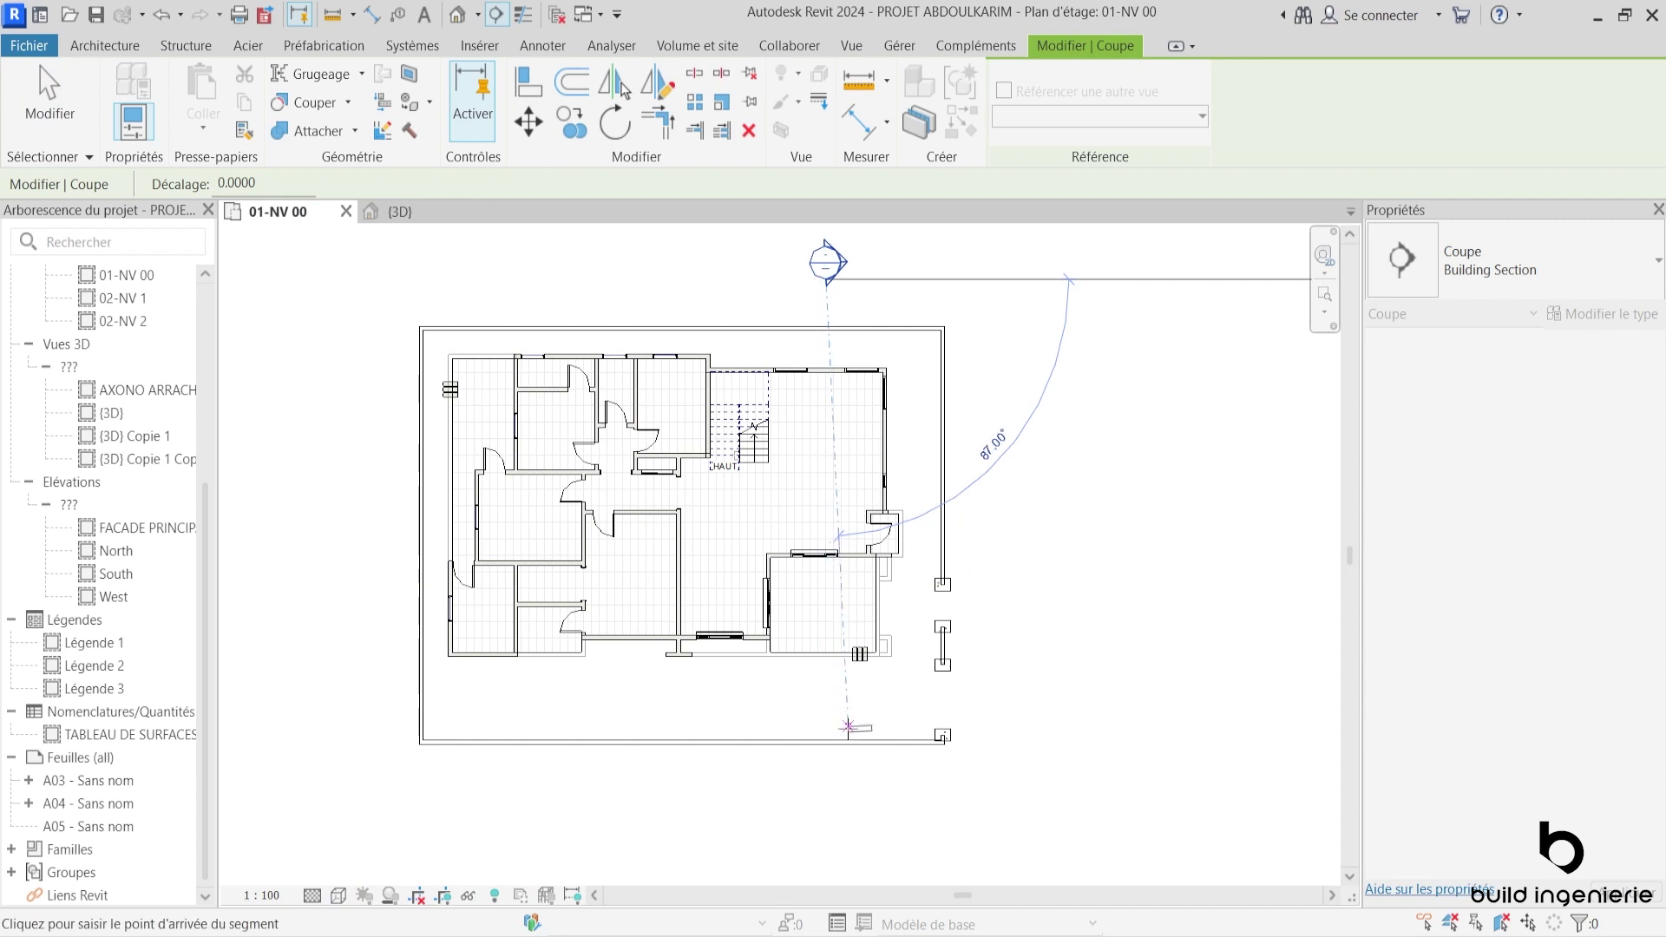
pyautogui.click(828, 763)
pyautogui.press('Escape')
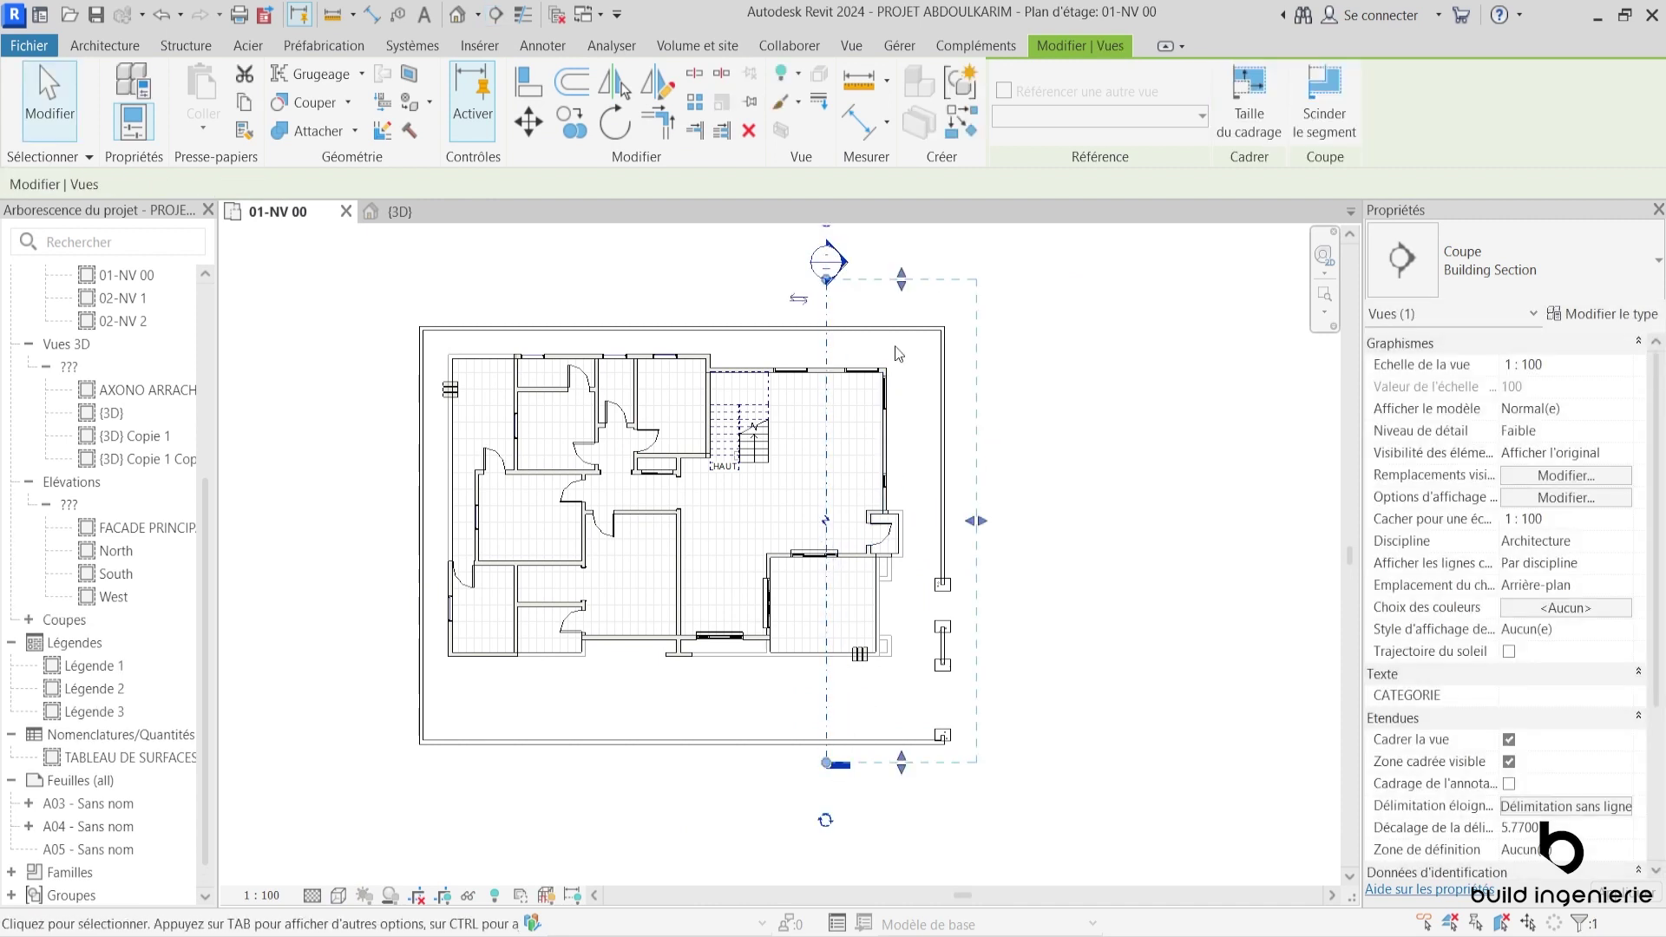
pyautogui.click(798, 298)
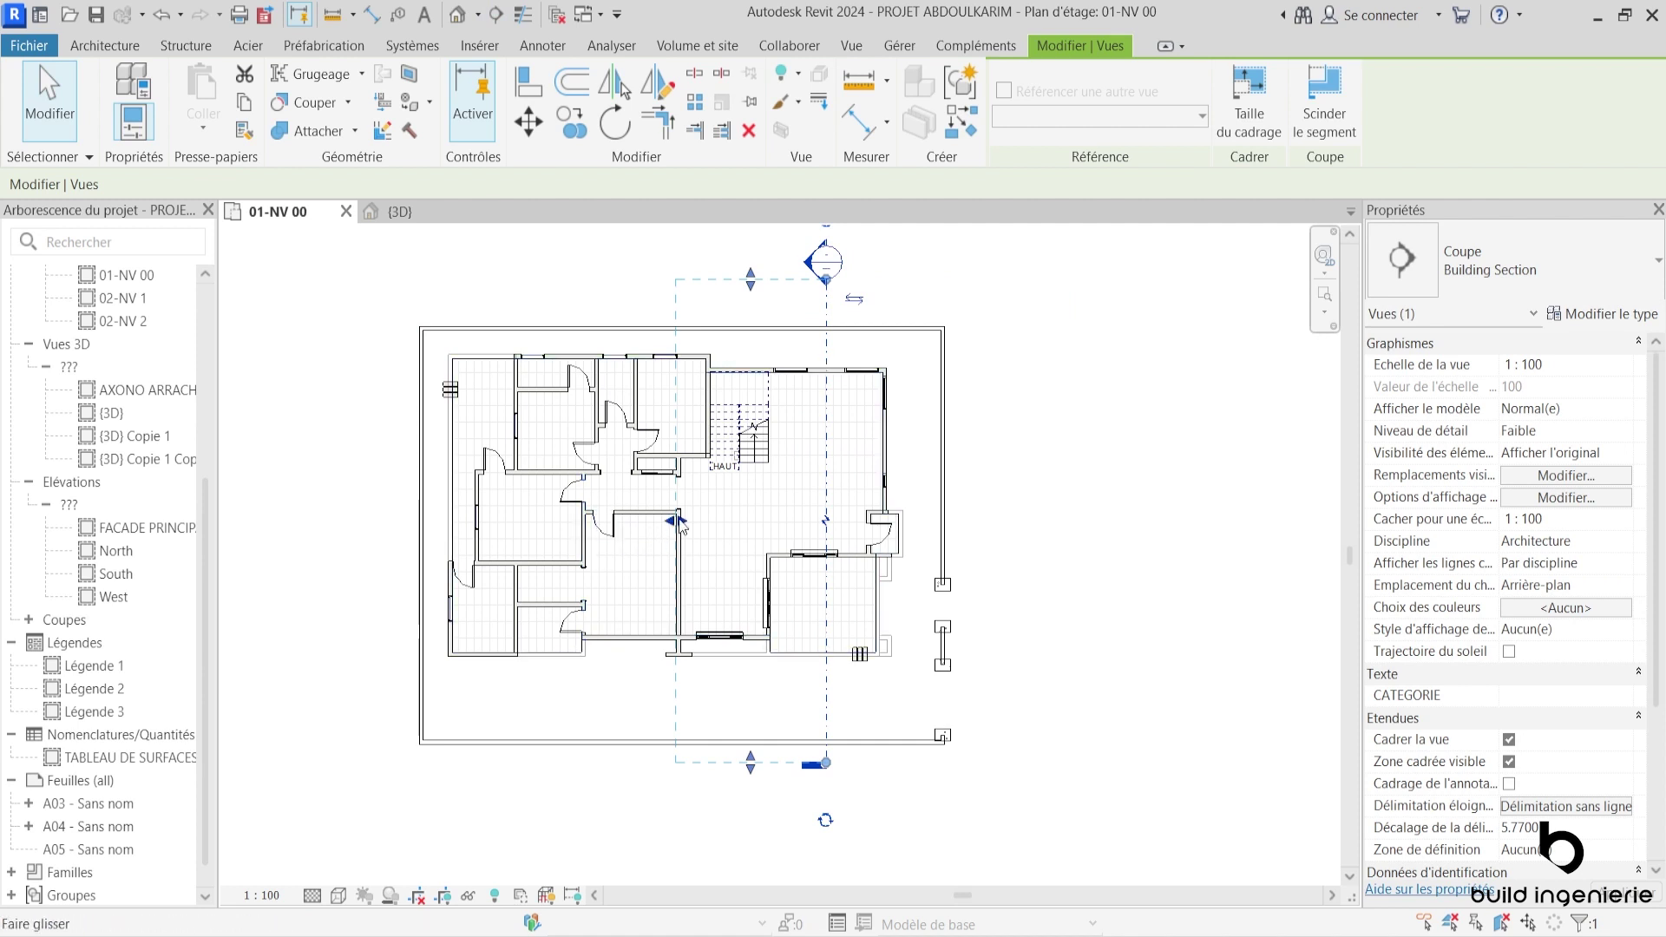
pyautogui.moveTo(676, 522); pyautogui.dragTo(783, 514)
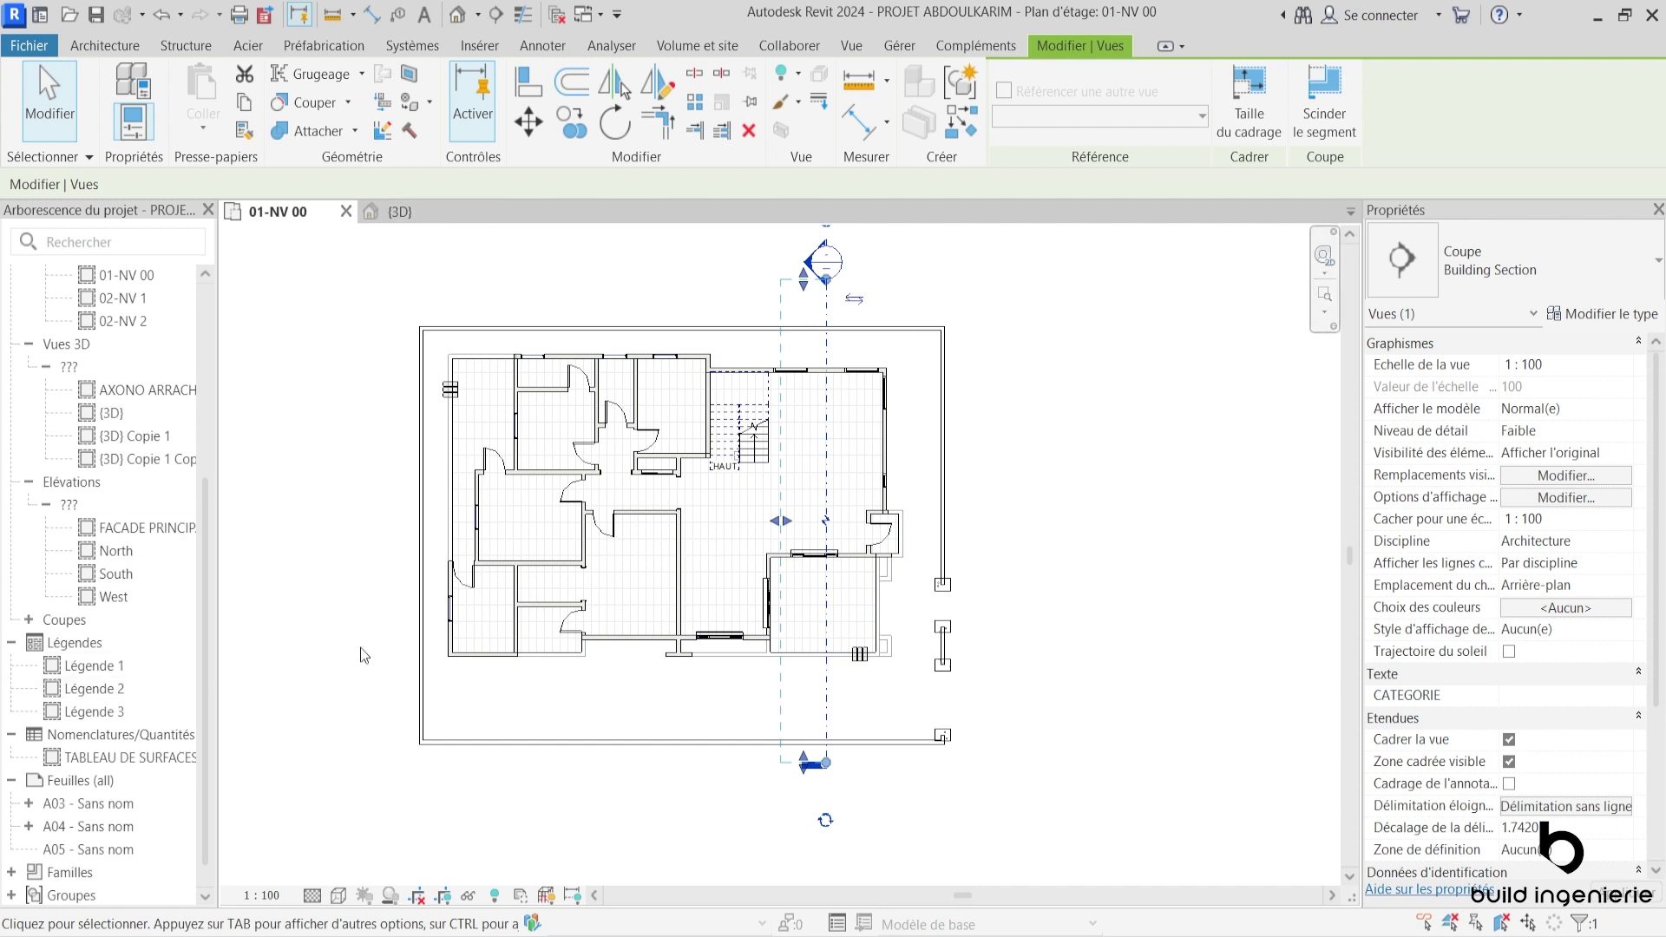
pyautogui.scroll(-2, 1137, 536)
pyautogui.click(1162, 556)
# Step: Open the FACADE PRINCIPALE elevation, orbit the {3D} view to an axonometric angle, and return to 01-NV 00
pyautogui.scroll(-2, 1183, 550)
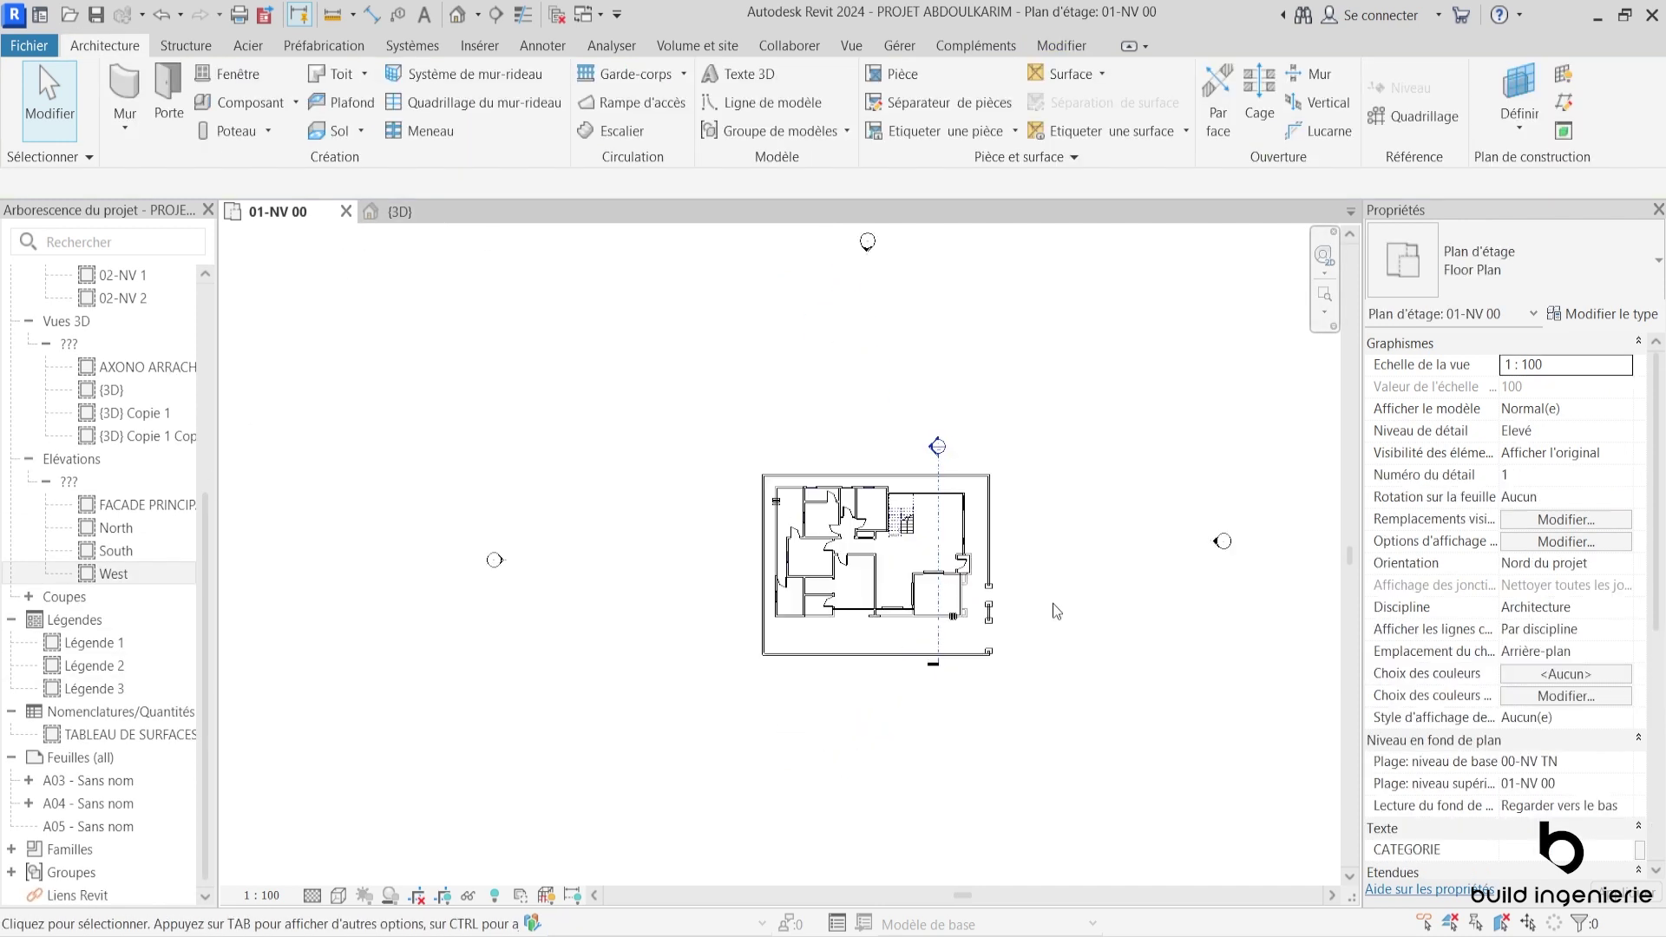
pyautogui.scroll(-1, 1182, 549)
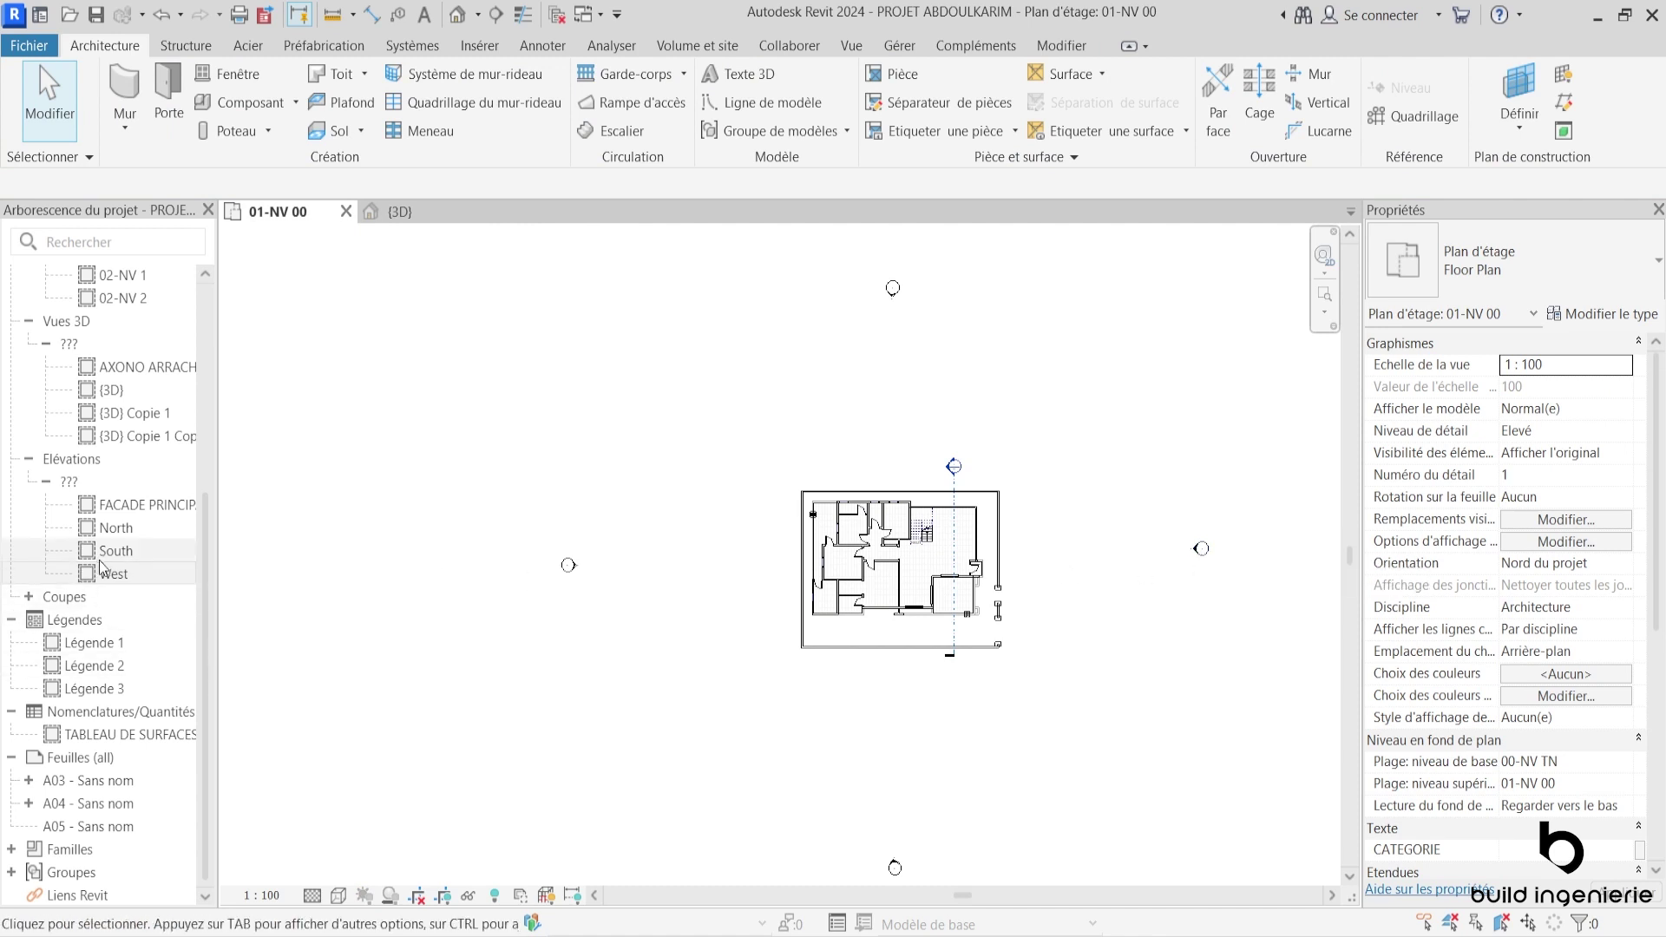
pyautogui.doubleClick(165, 504)
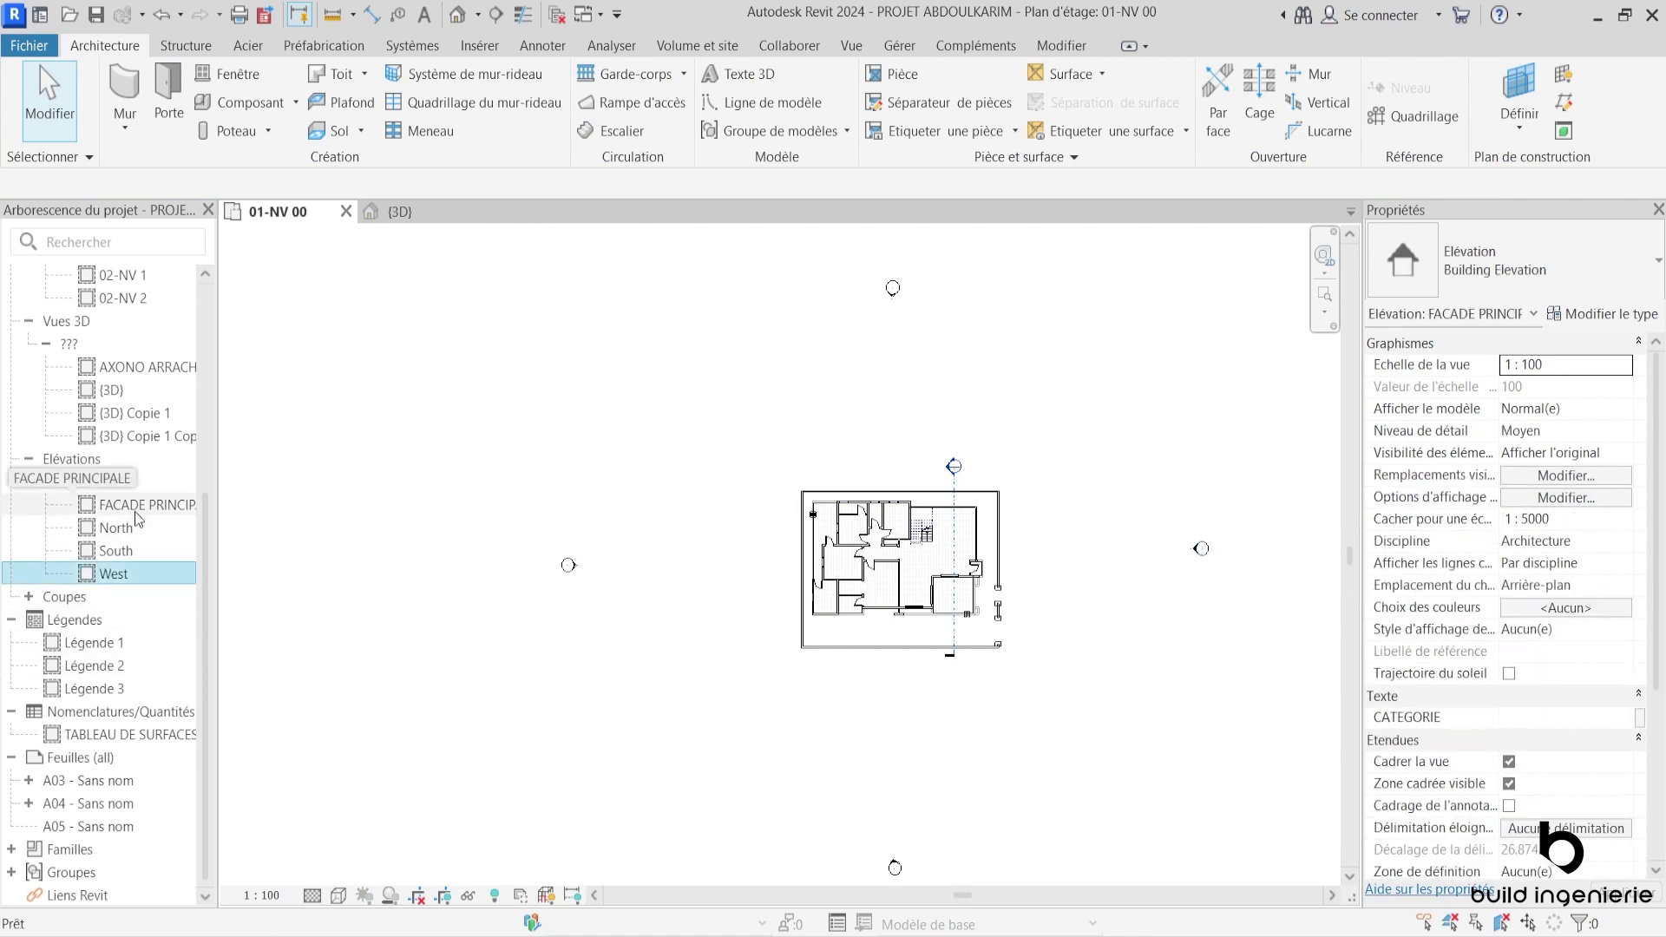
pyautogui.scroll(-1, 510, 512)
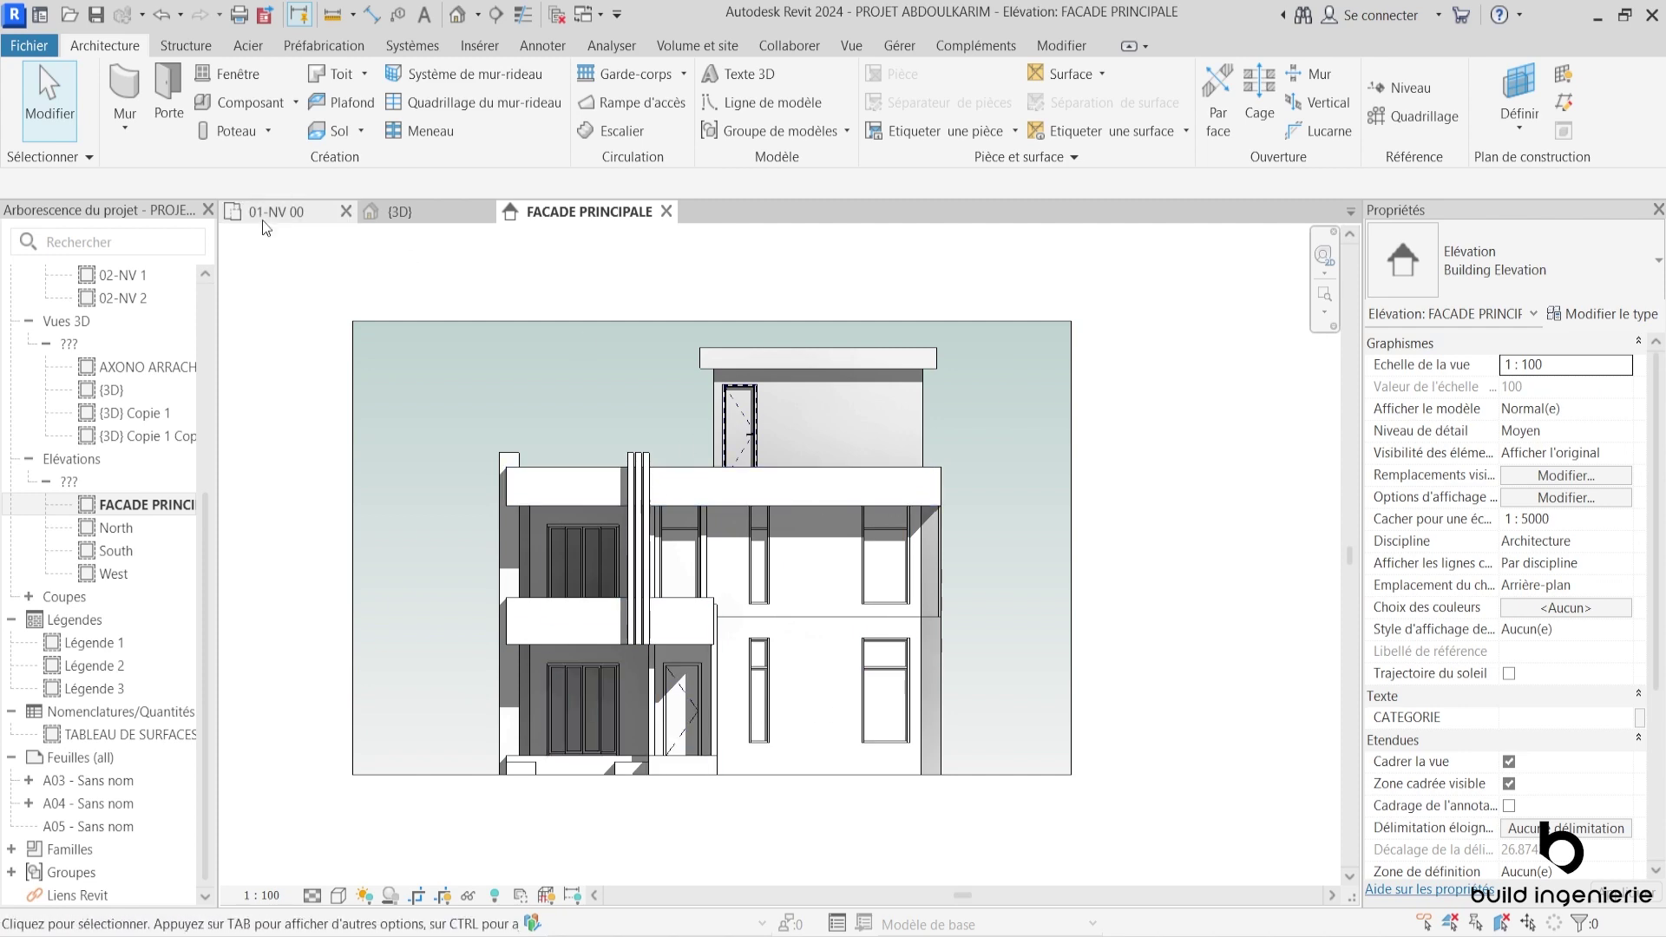
pyautogui.hotkey('ctrl', 'Tab')
pyautogui.hotkey('ctrl', 'Tab')
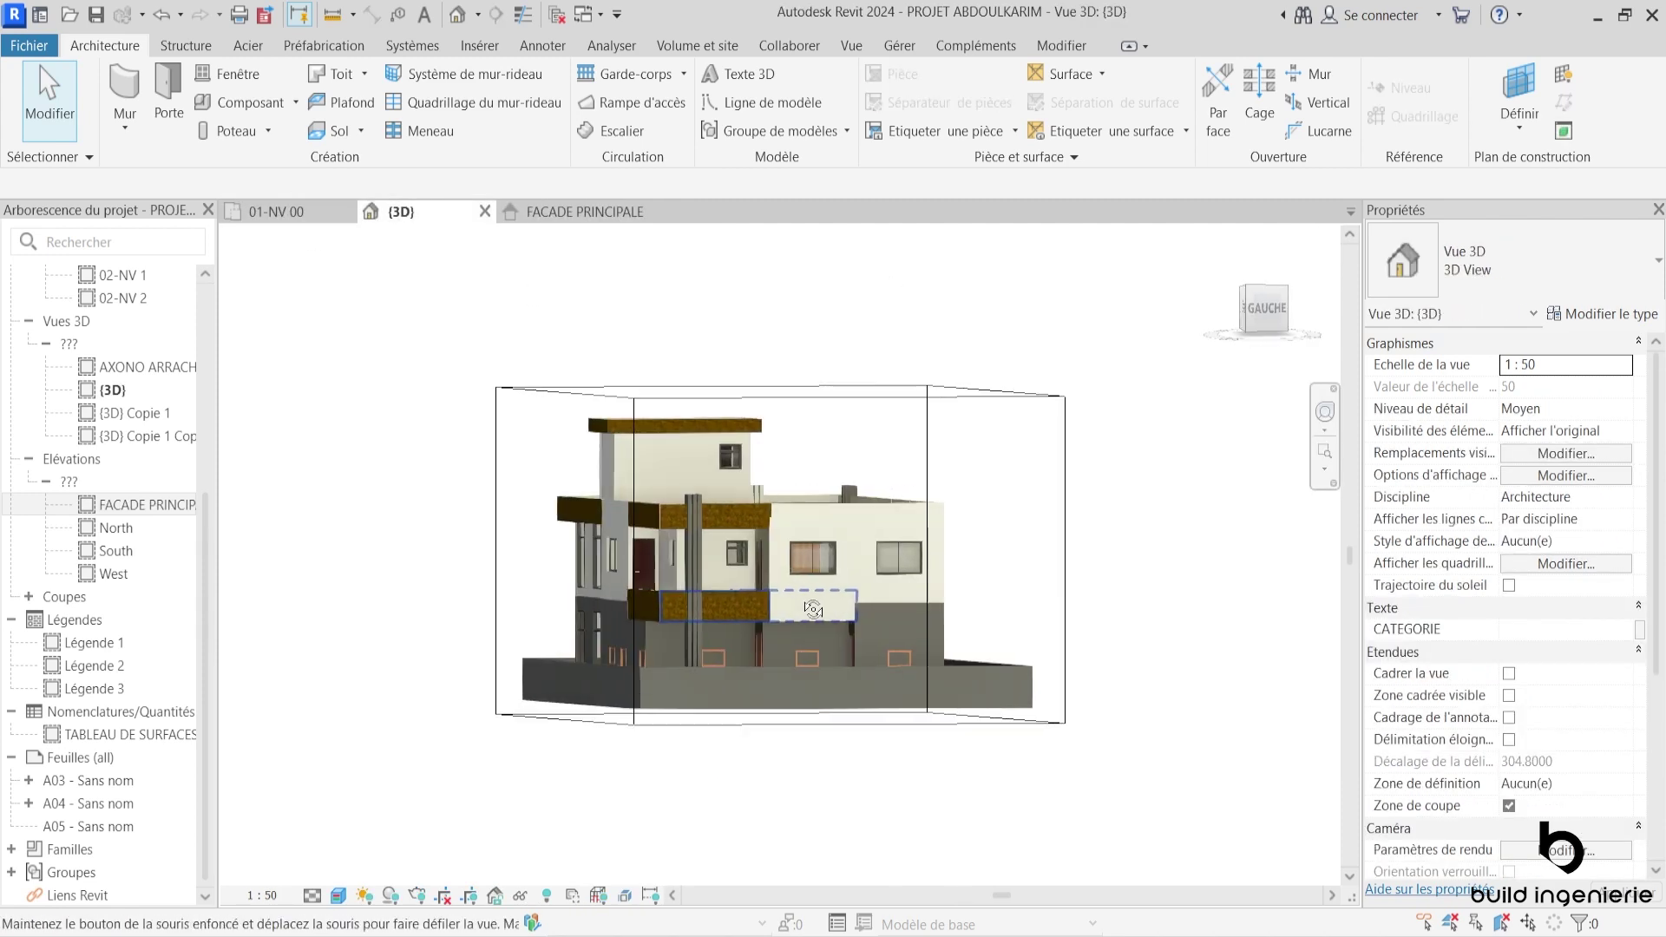
pyautogui.keyDown('shift'); pyautogui.moveTo(815, 572); pyautogui.dragTo(1241, 697, button='middle'); pyautogui.keyUp('shift')
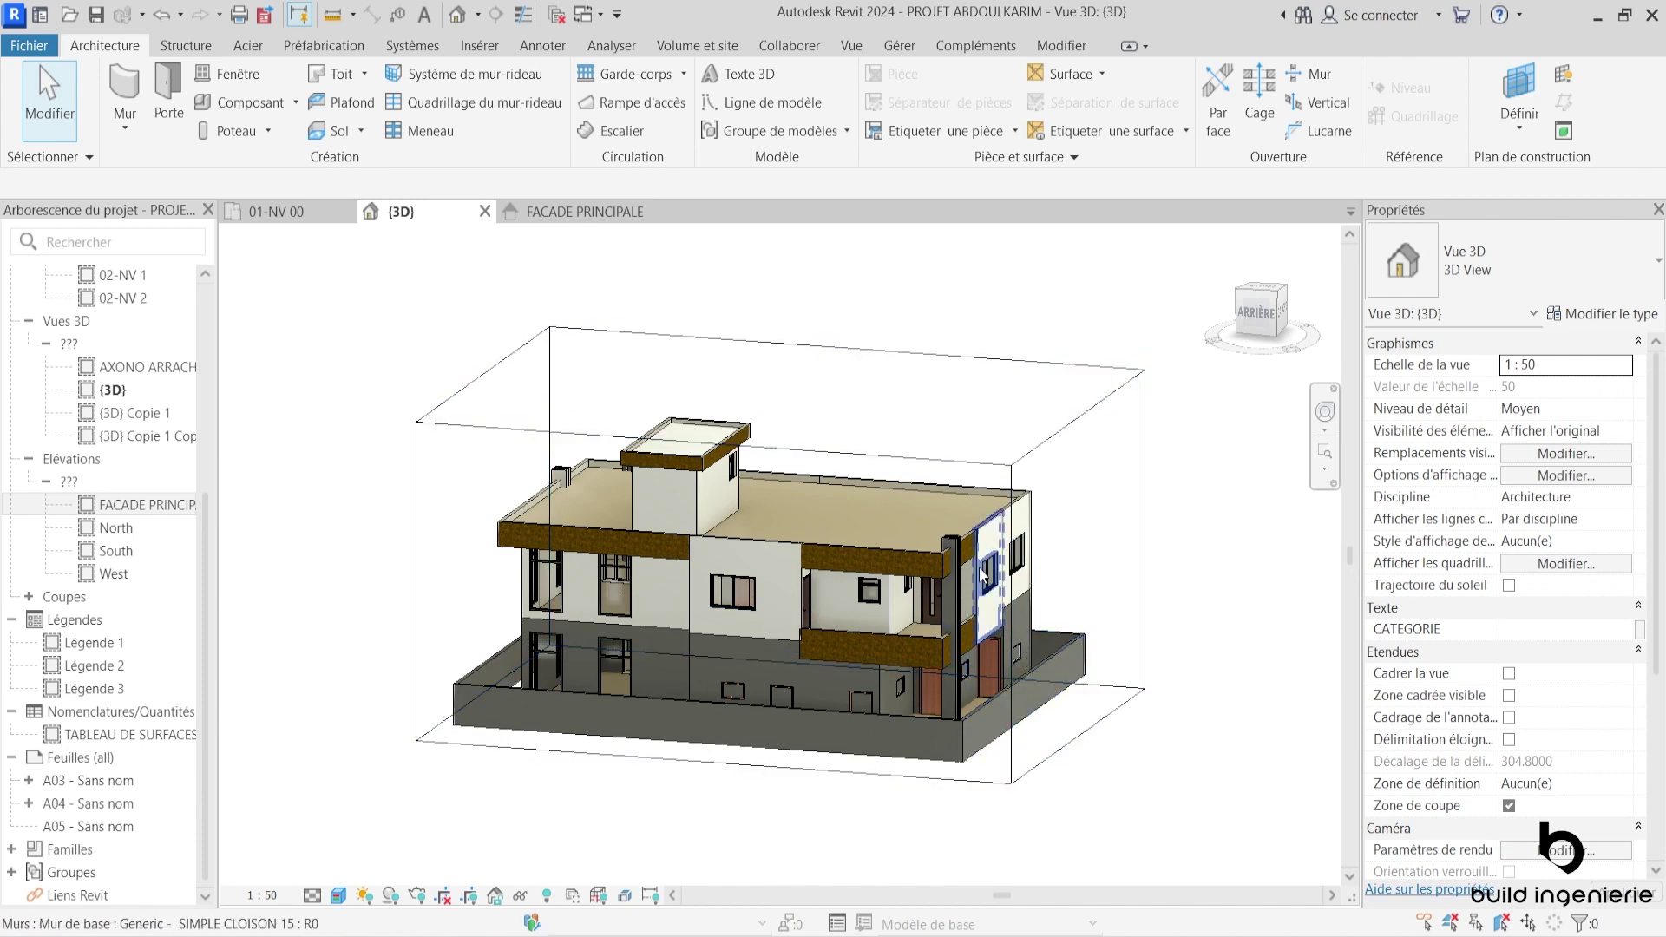
pyautogui.click(586, 211)
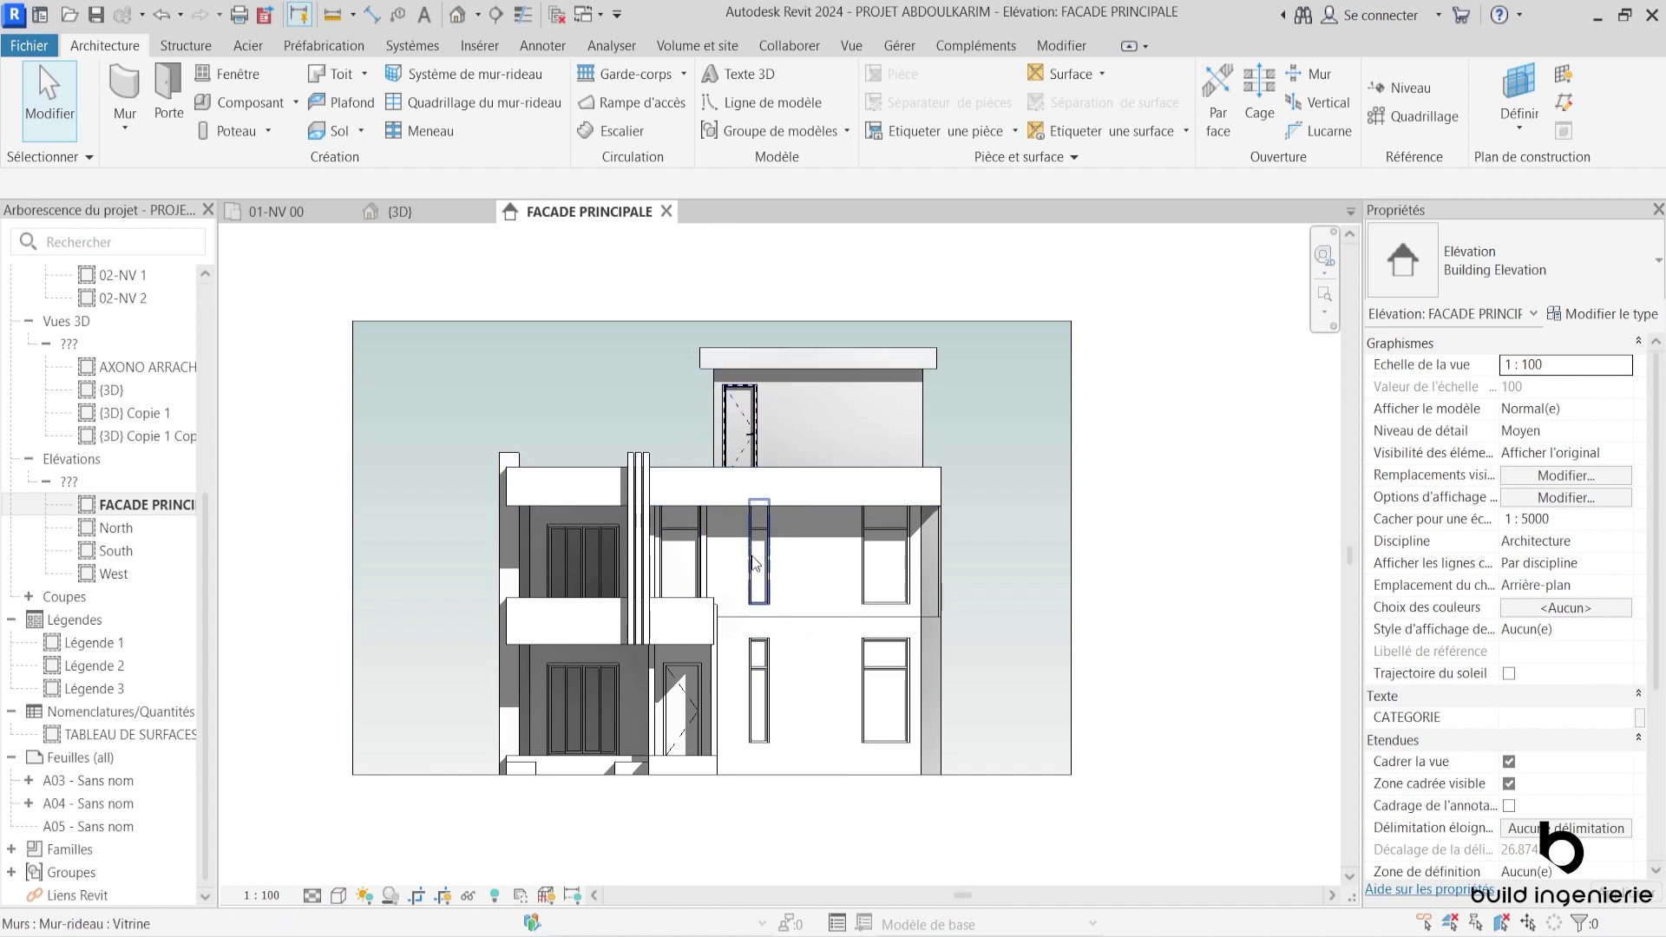
pyautogui.click(323, 213)
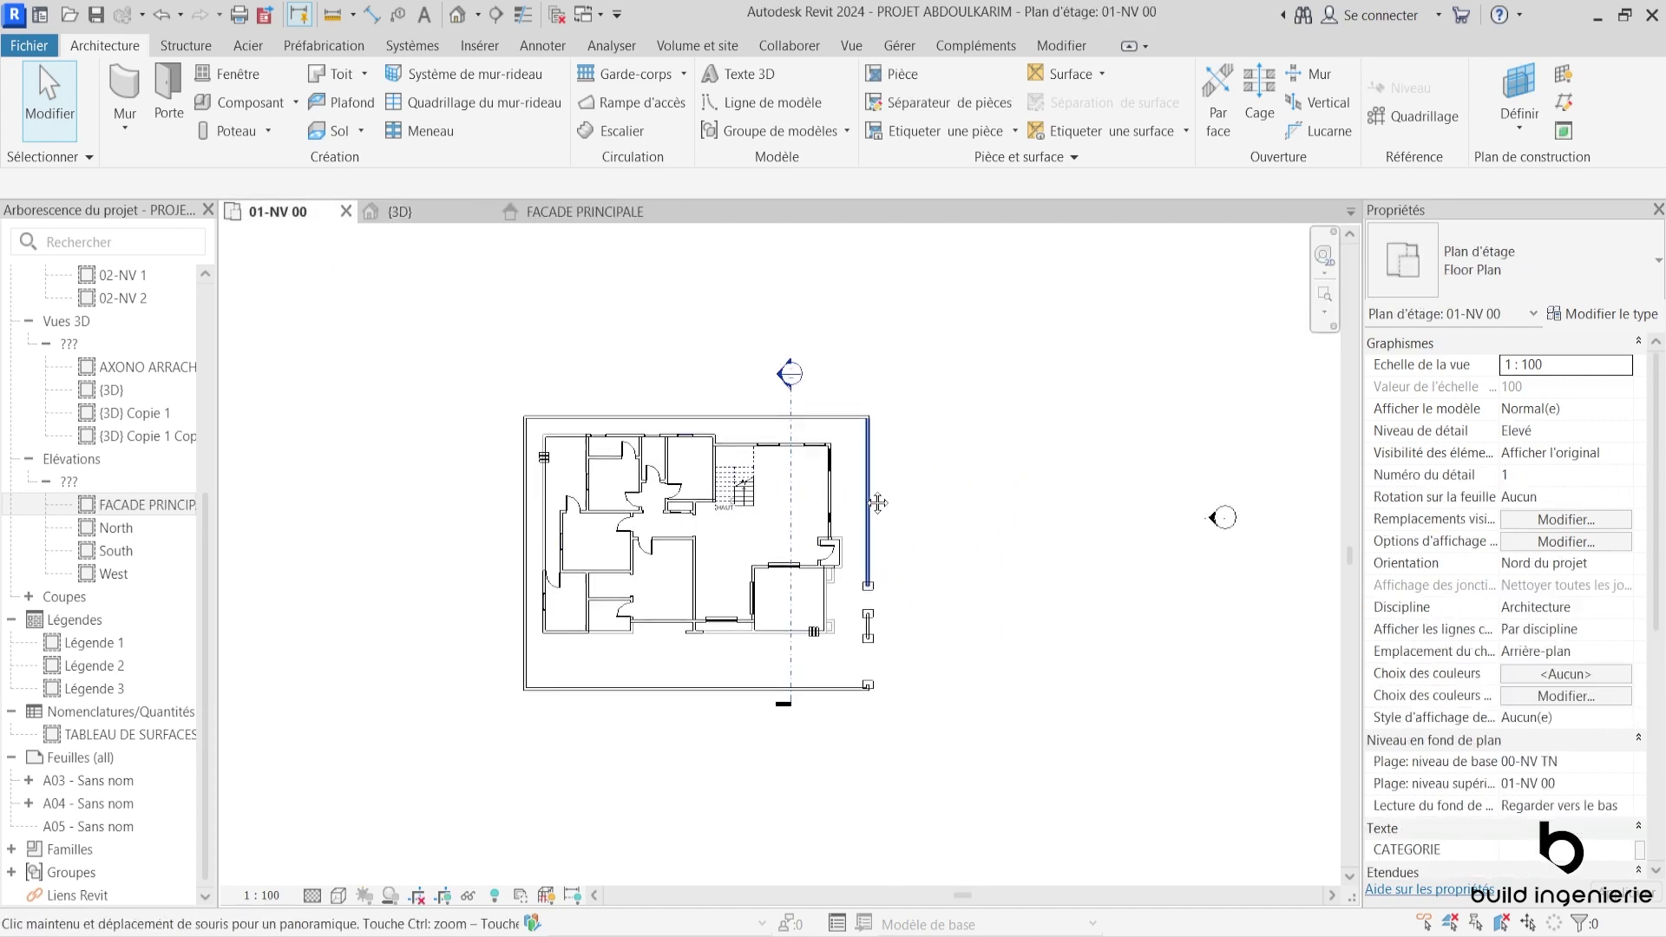
# Step: Open the Section 0 view from the section line with Aller à la vue
pyautogui.scroll(1, 877, 504)
pyautogui.click(788, 486)
pyautogui.rightClick(788, 486)
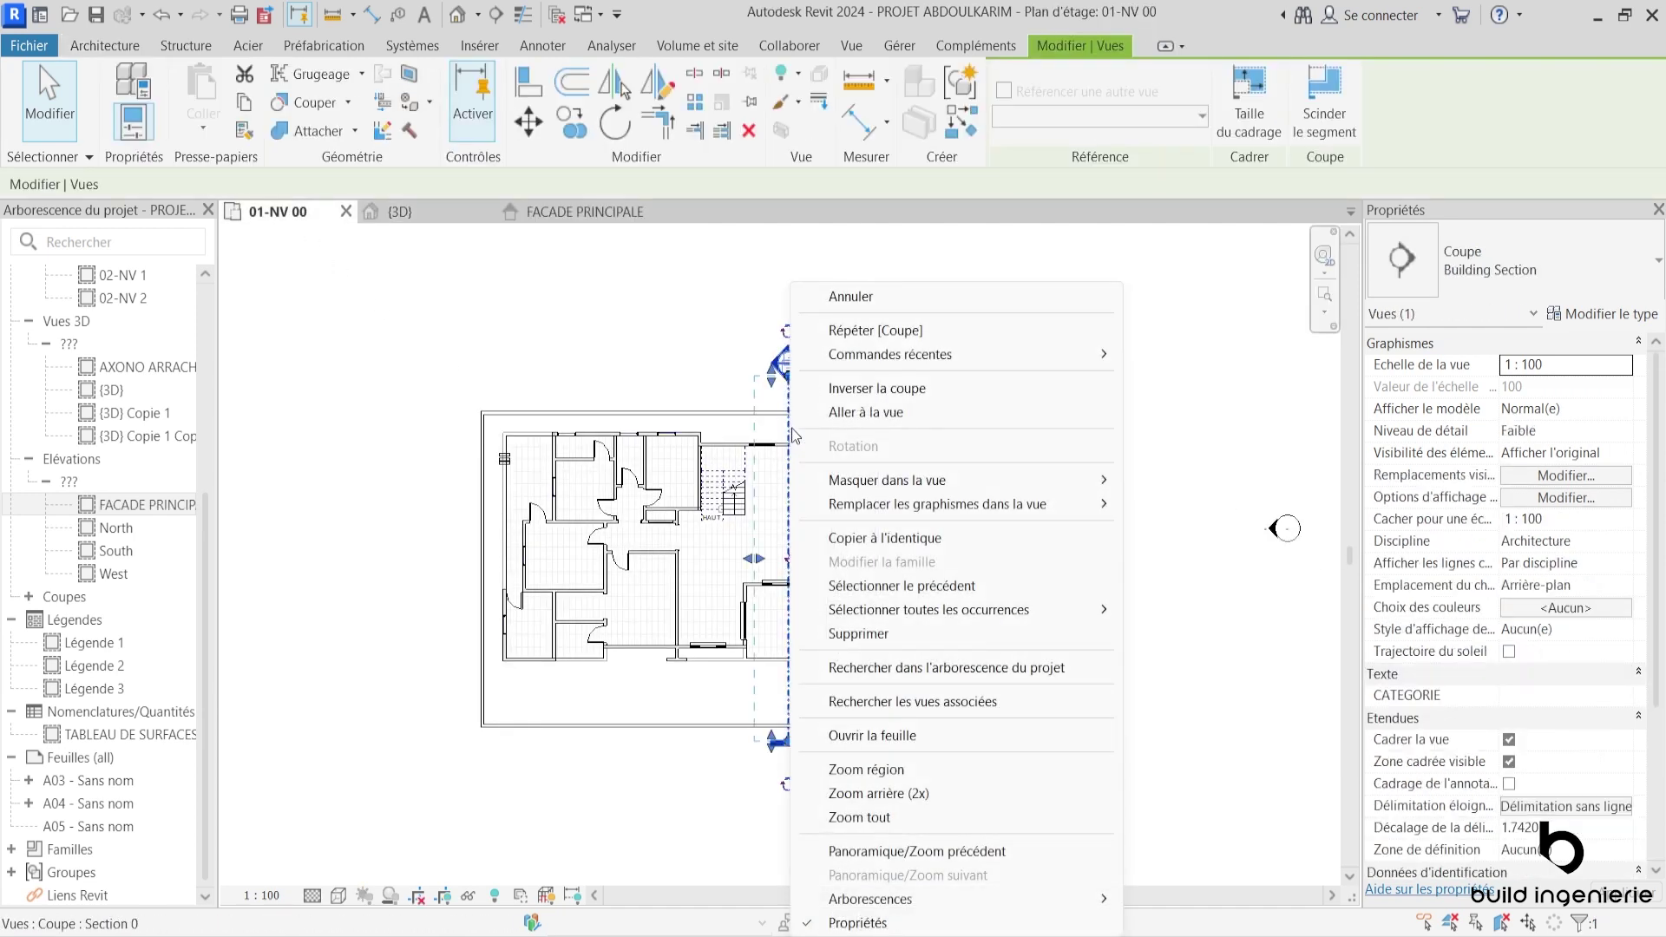
pyautogui.click(894, 414)
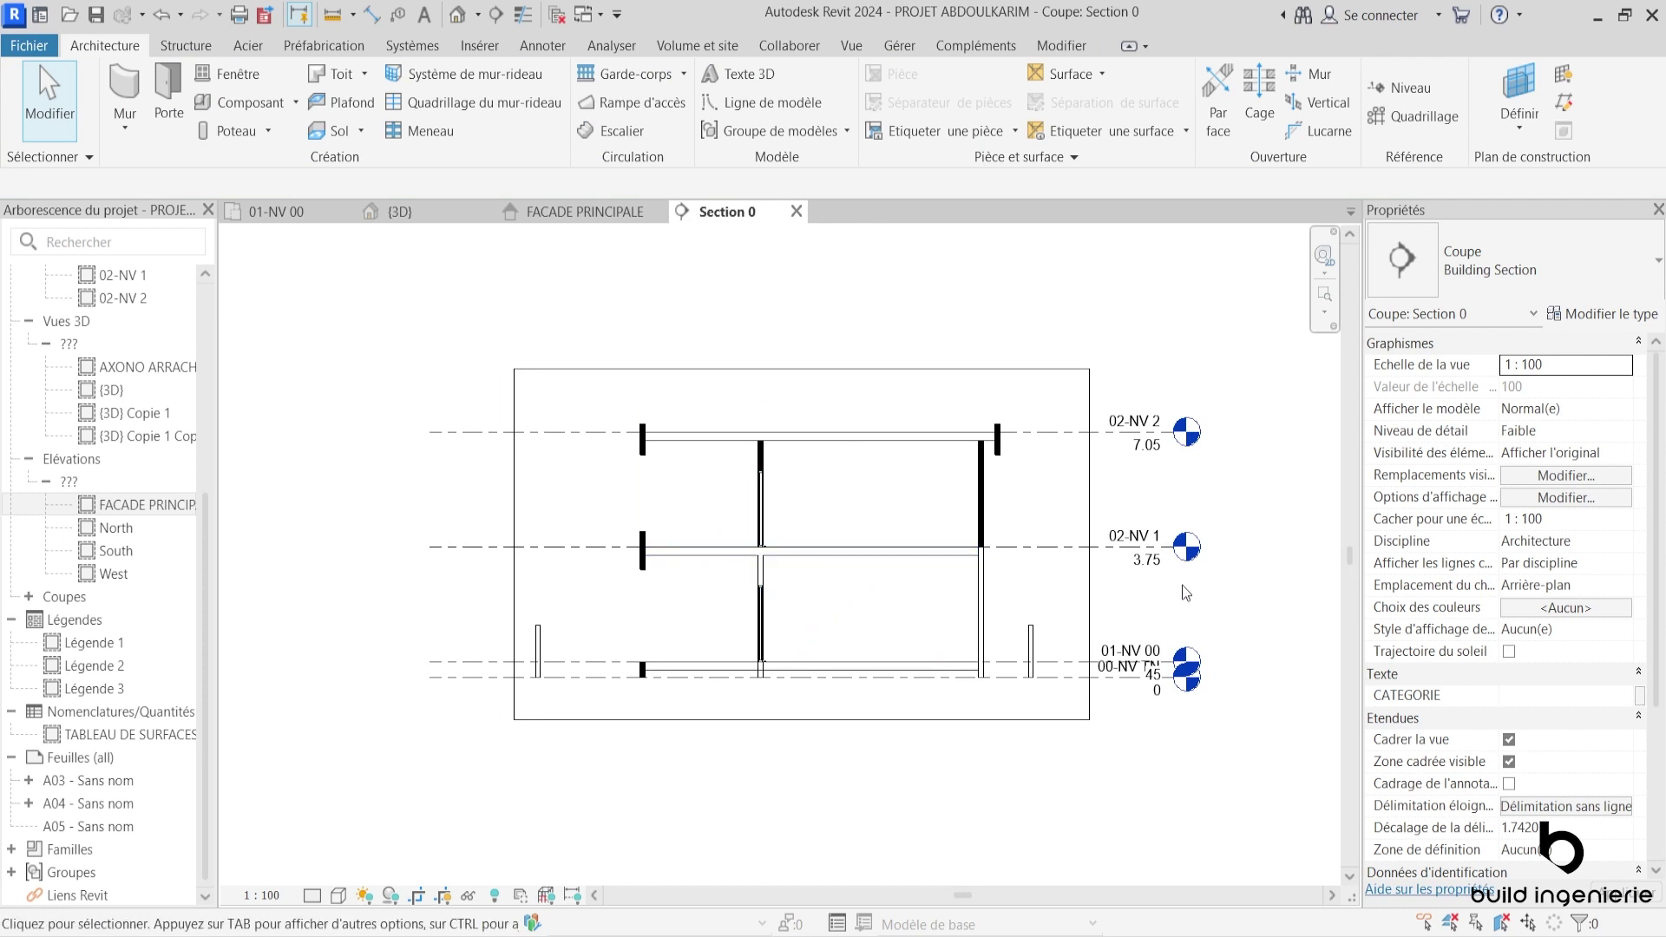
pyautogui.click(279, 210)
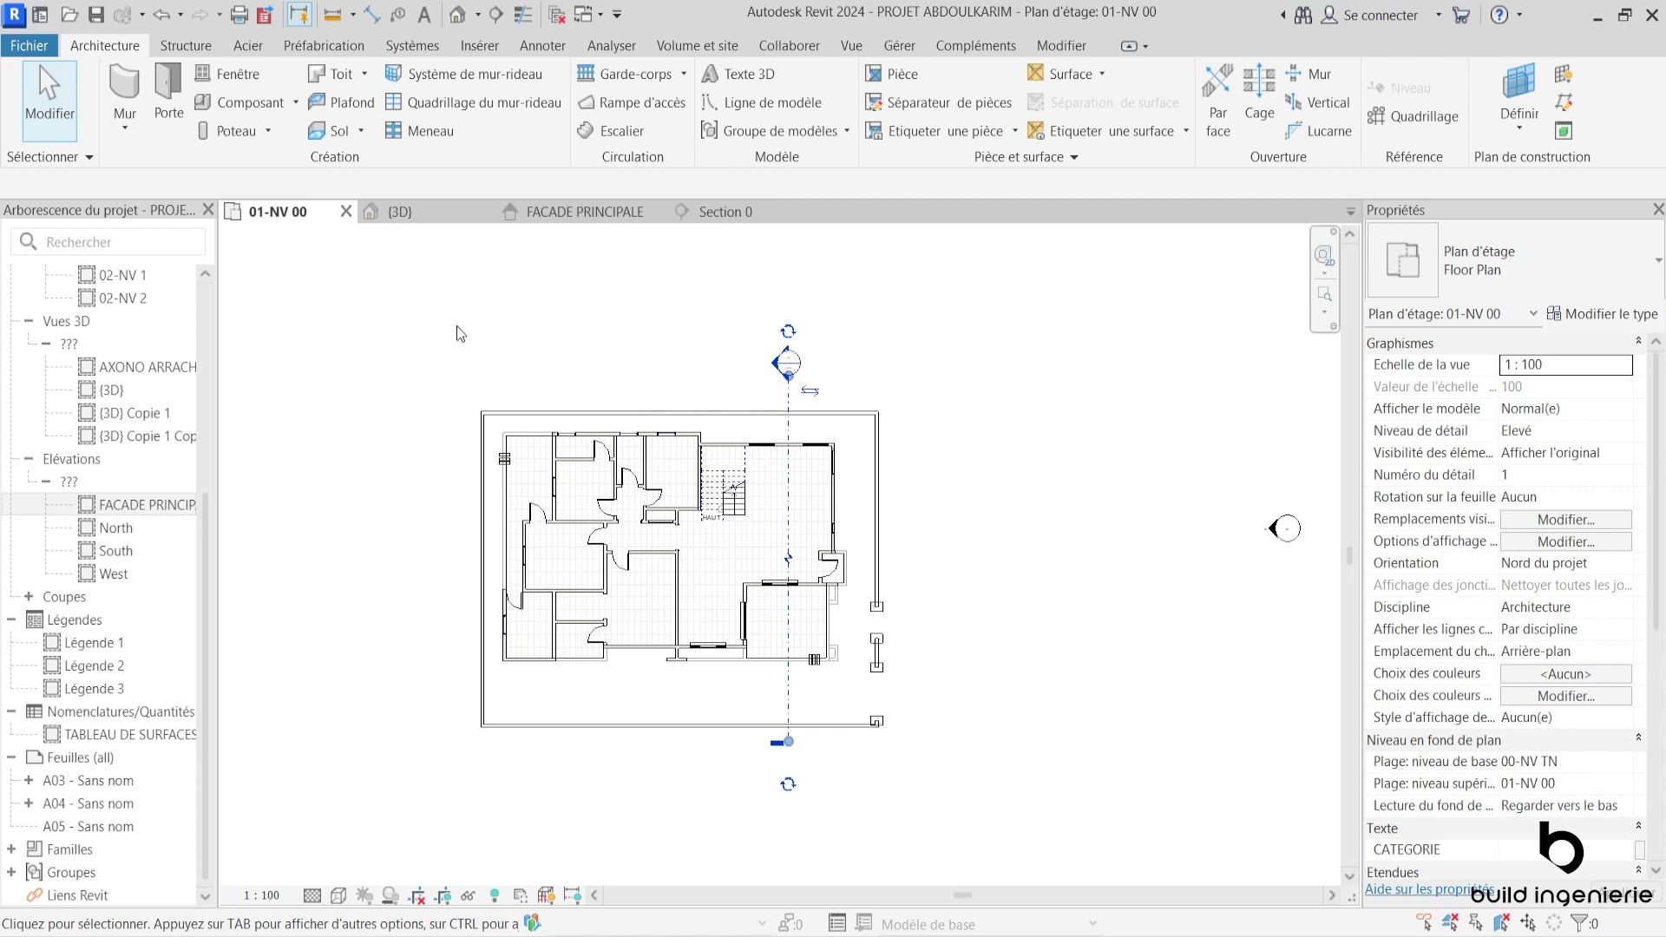
# Step: Compare Section 0 with the FACADE PRINCIPALE elevation and the 01-NV 00 plan
pyautogui.click(585, 212)
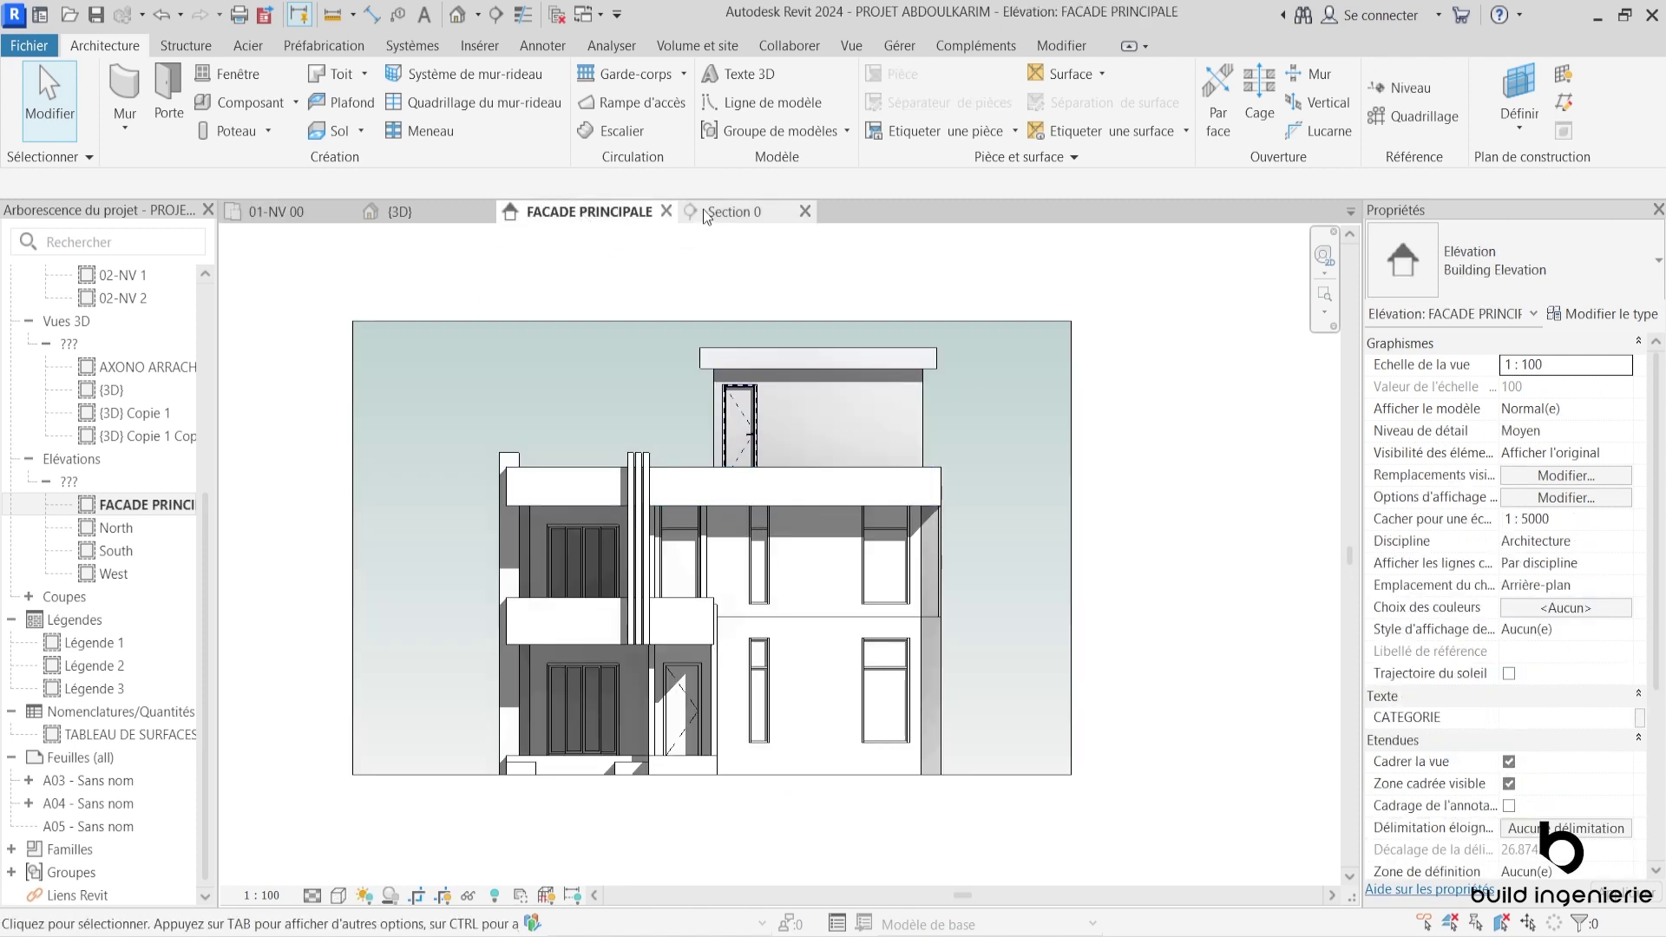
pyautogui.click(702, 212)
pyautogui.click(576, 212)
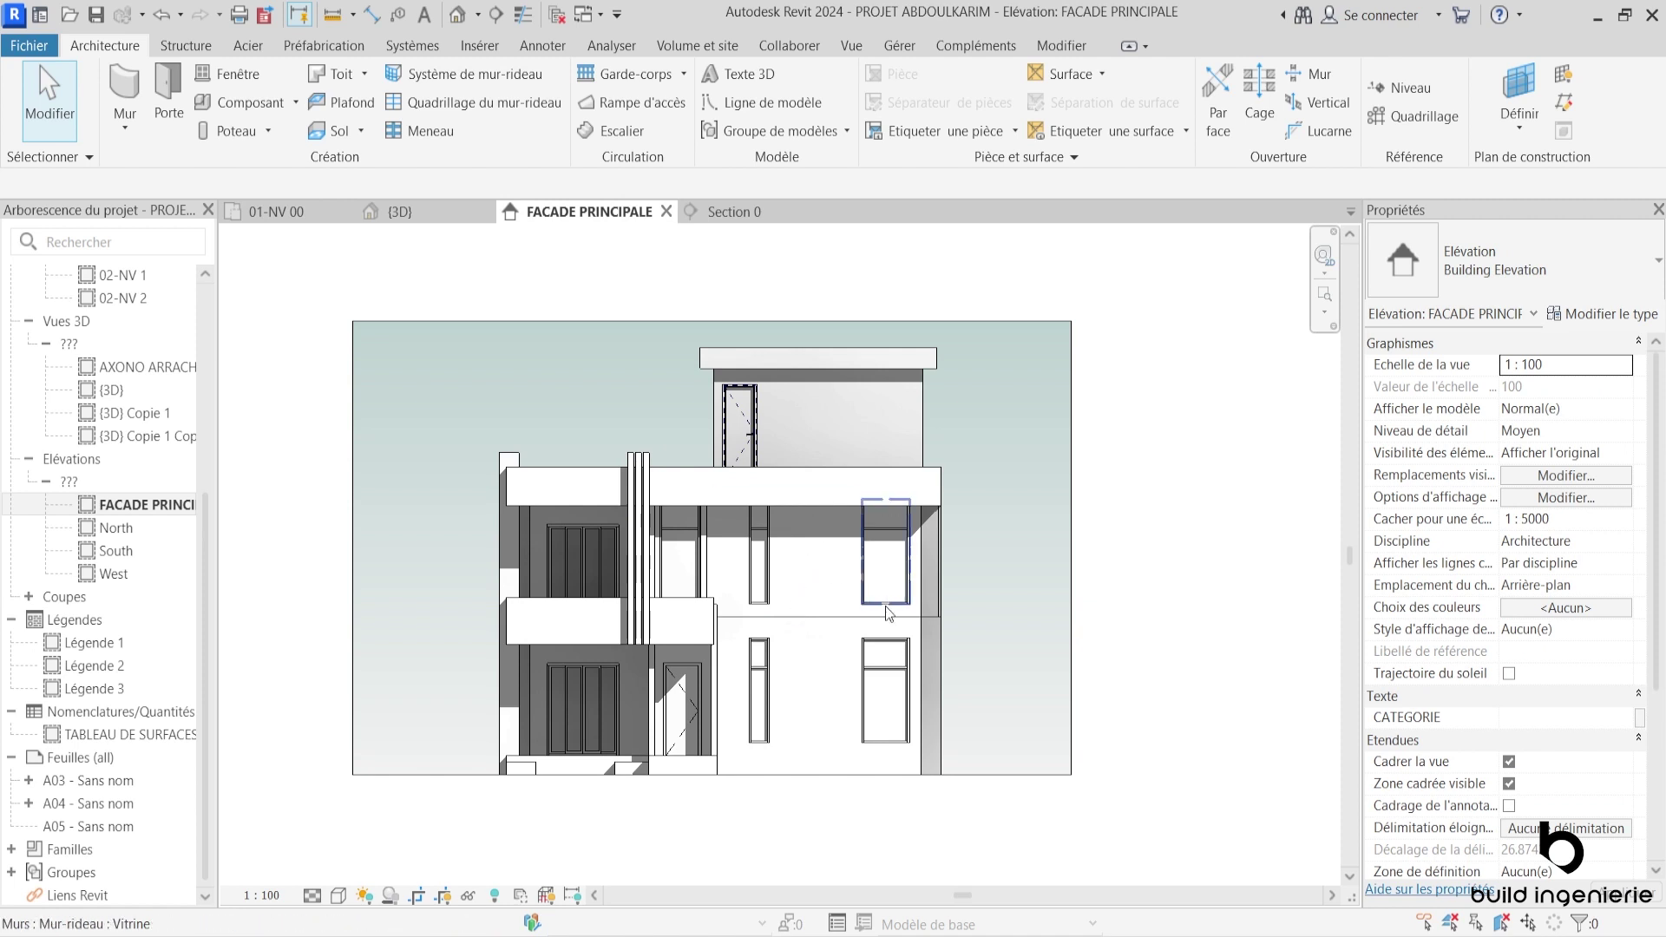
pyautogui.click(757, 211)
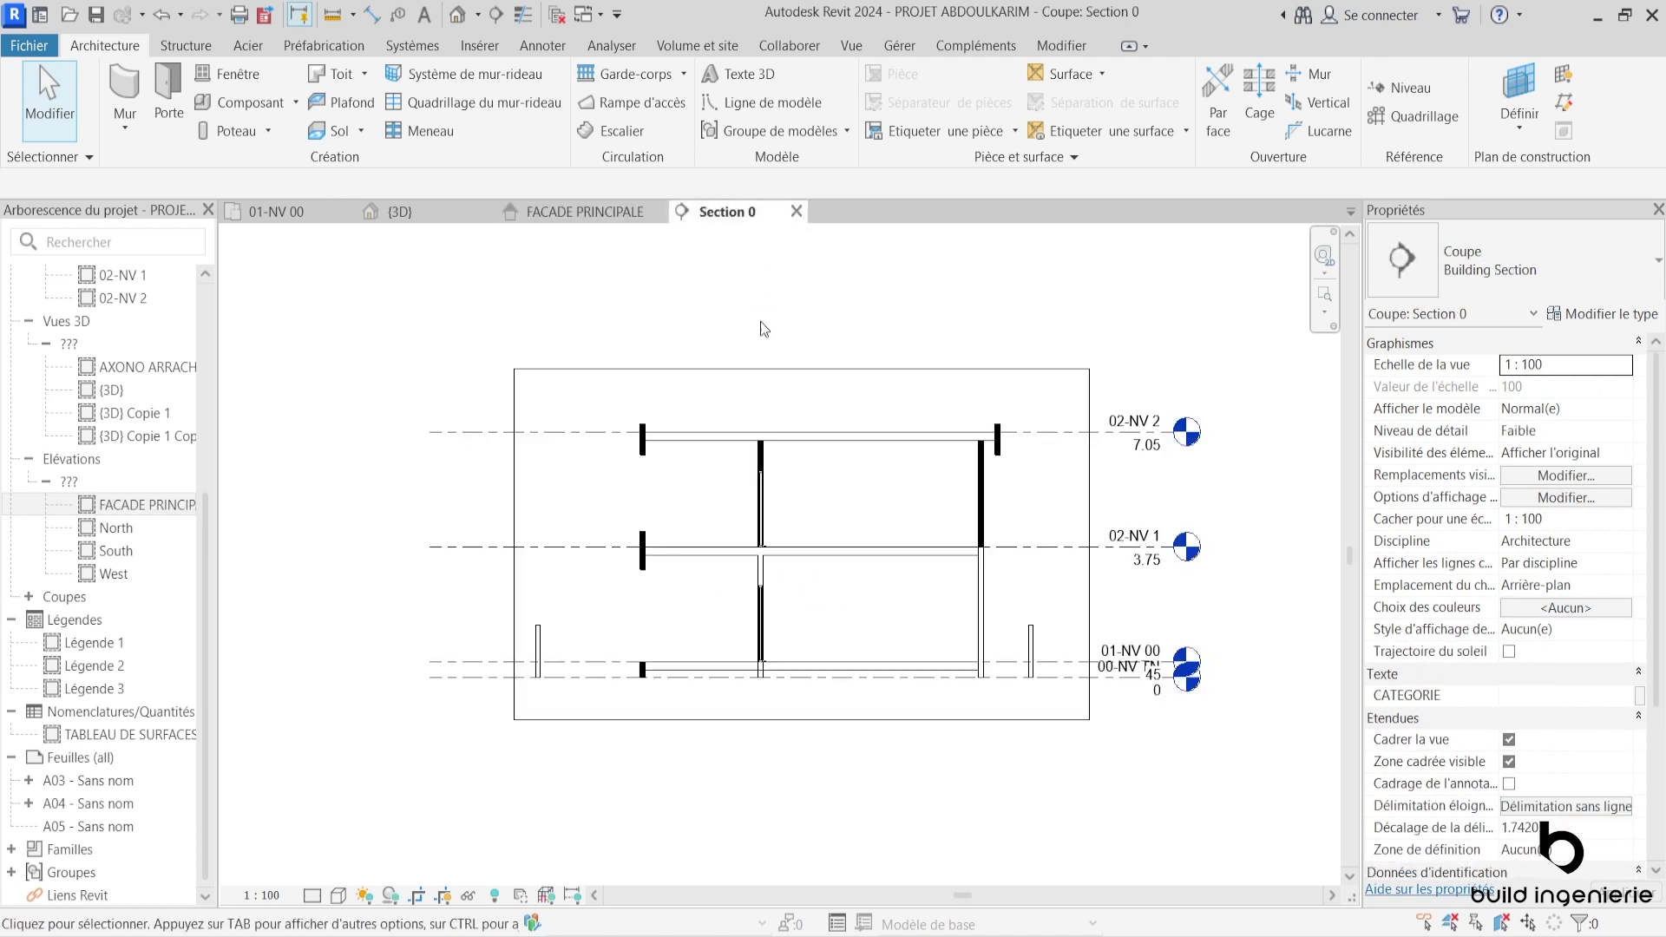
pyautogui.click(268, 212)
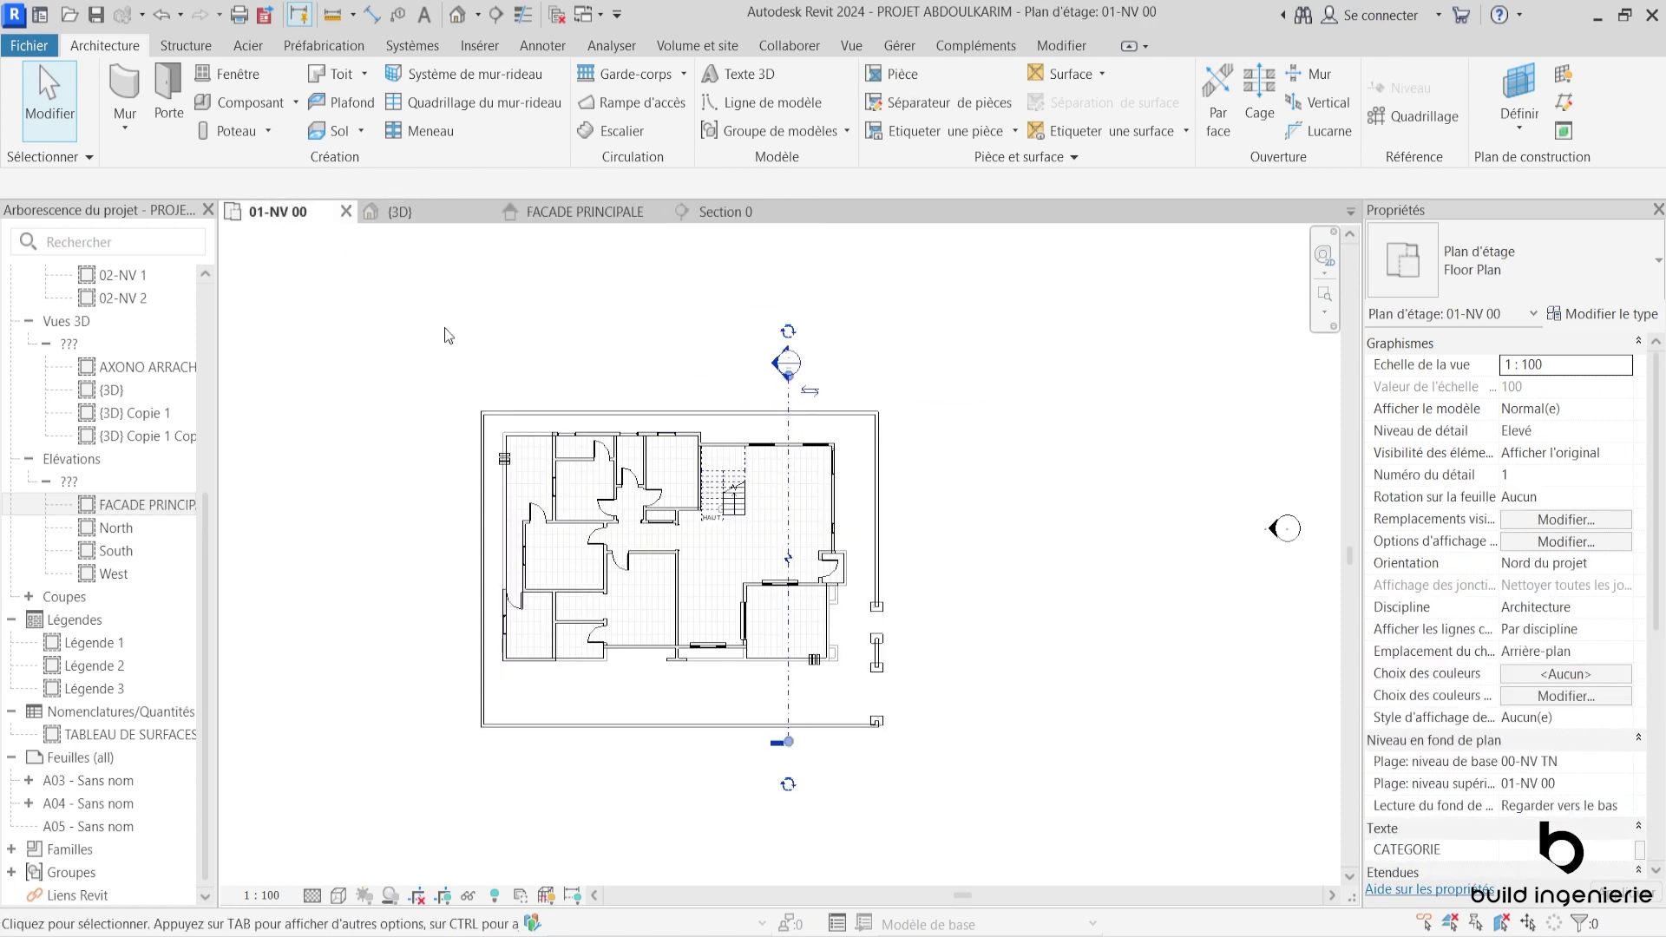
pyautogui.click(790, 414)
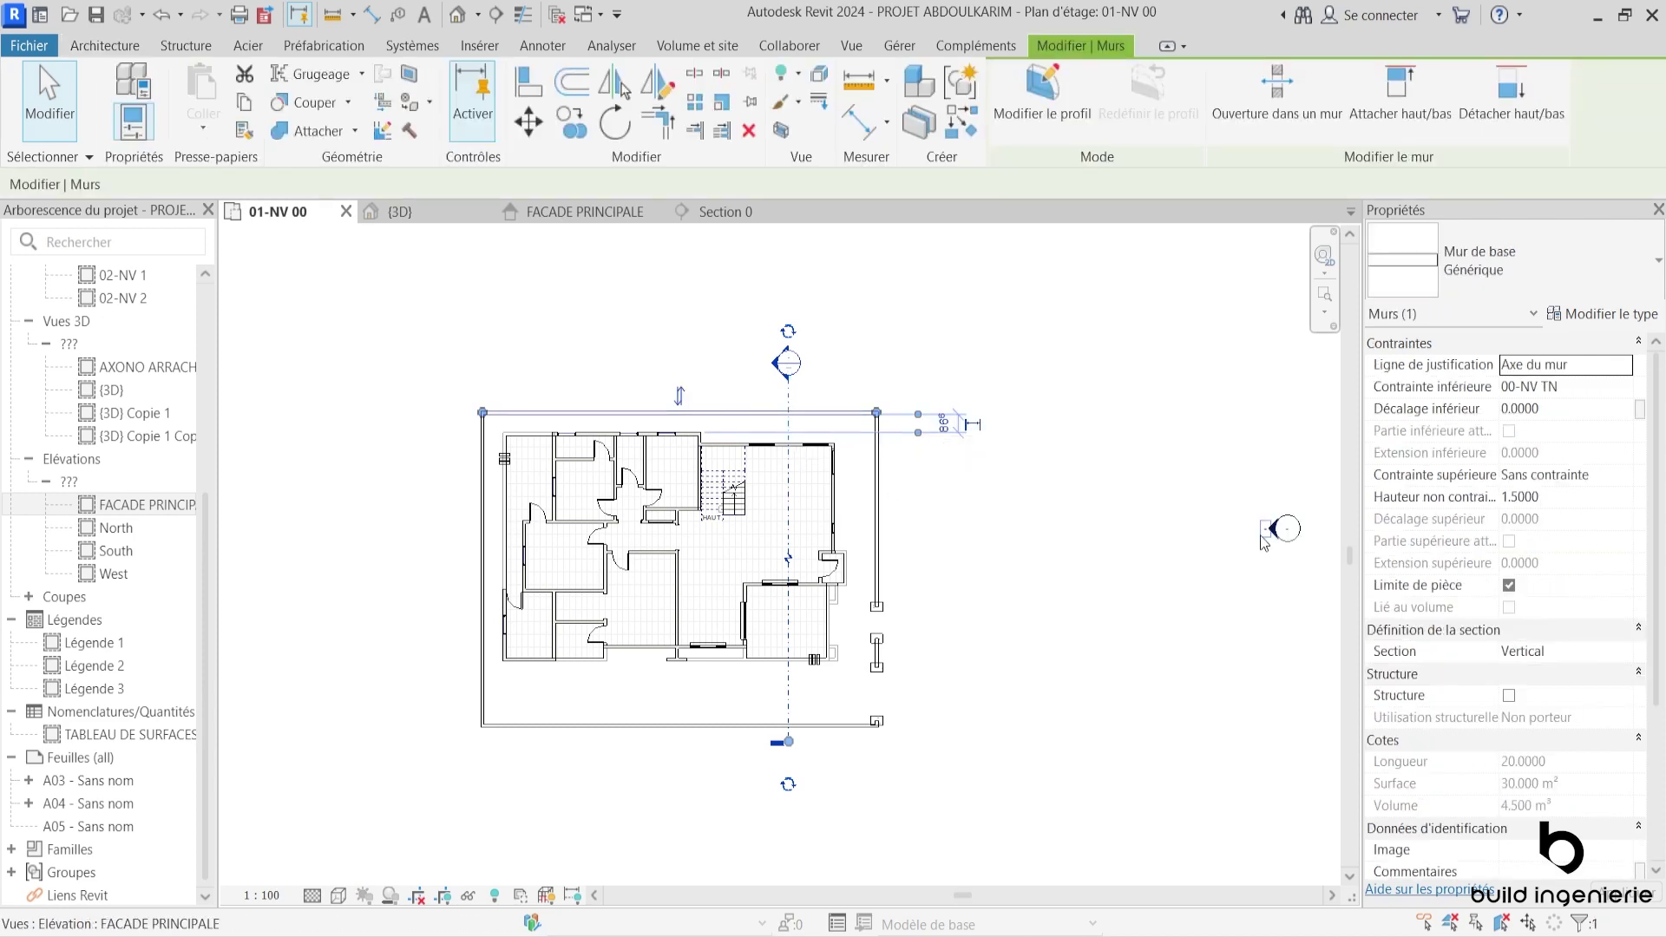
# Step: Lower the 3D section box top to ground-floor height, then orbit and recentre the cut model
pyautogui.click(929, 494)
pyautogui.click(439, 212)
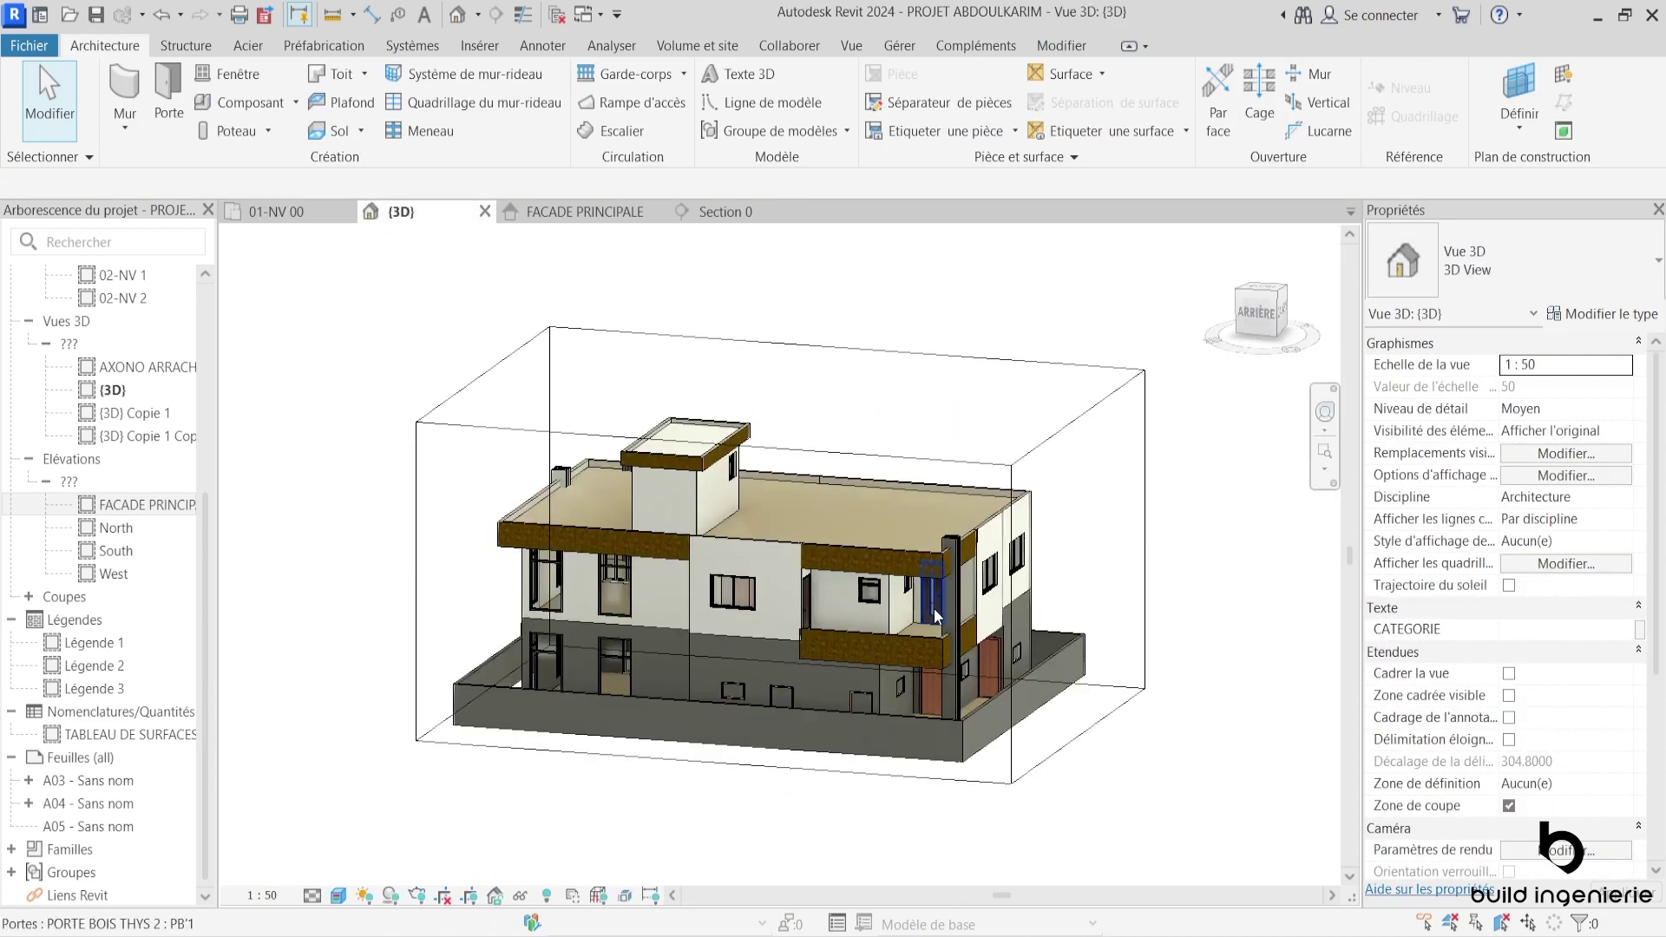
pyautogui.click(1029, 366)
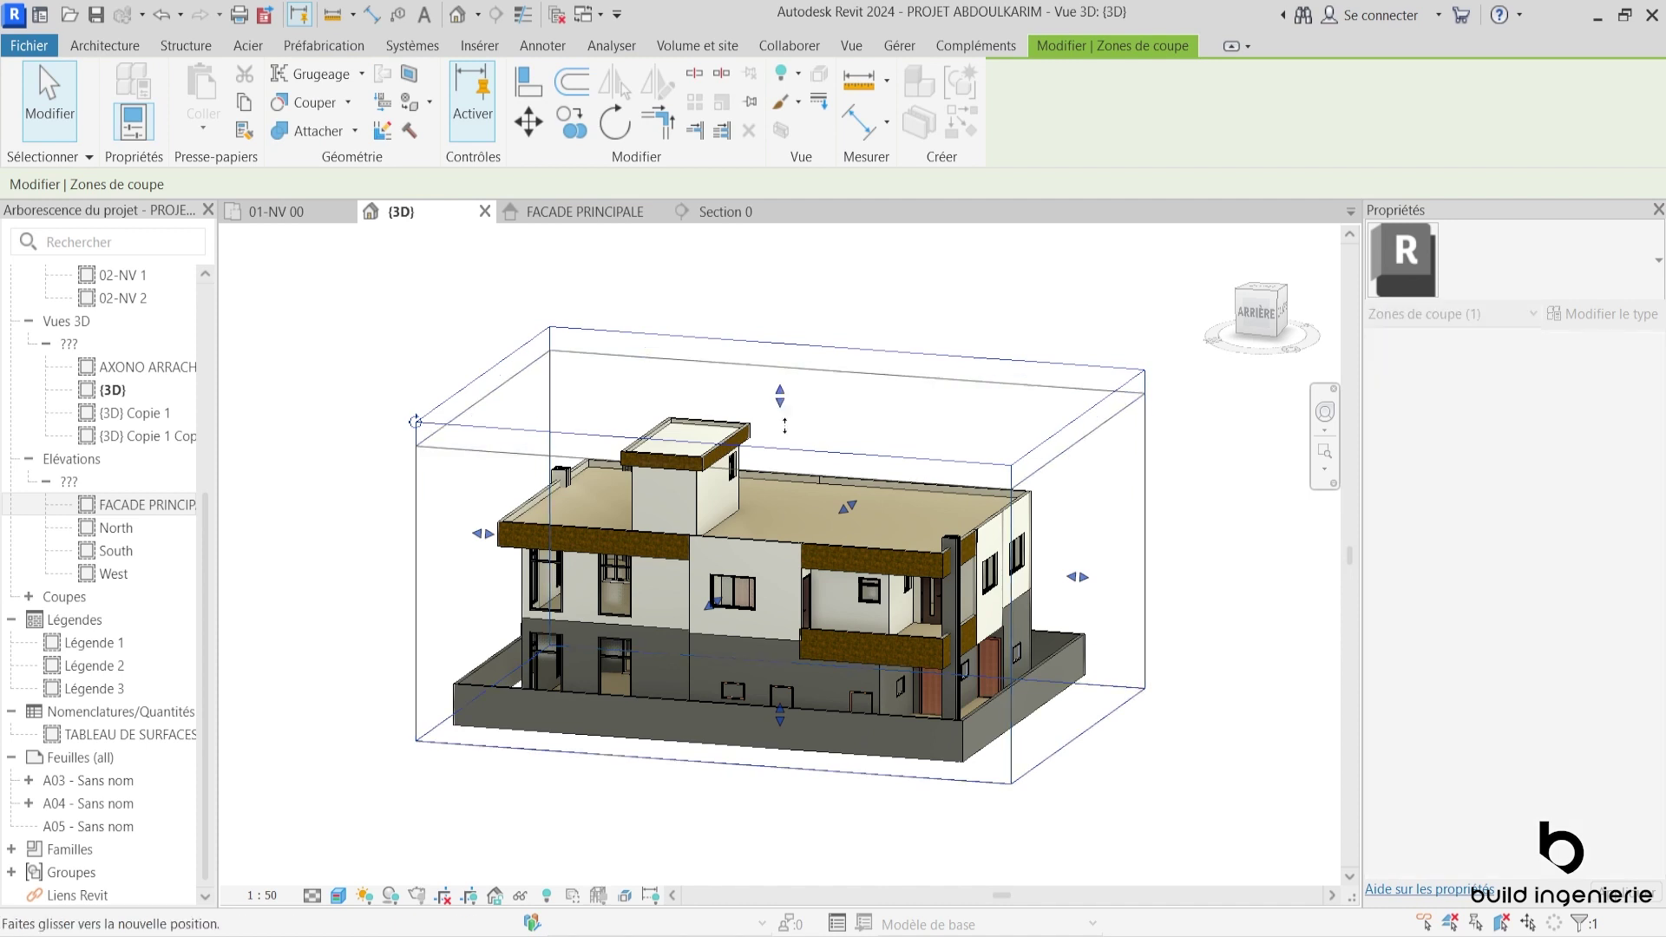
pyautogui.moveTo(779, 395); pyautogui.dragTo(770, 625)
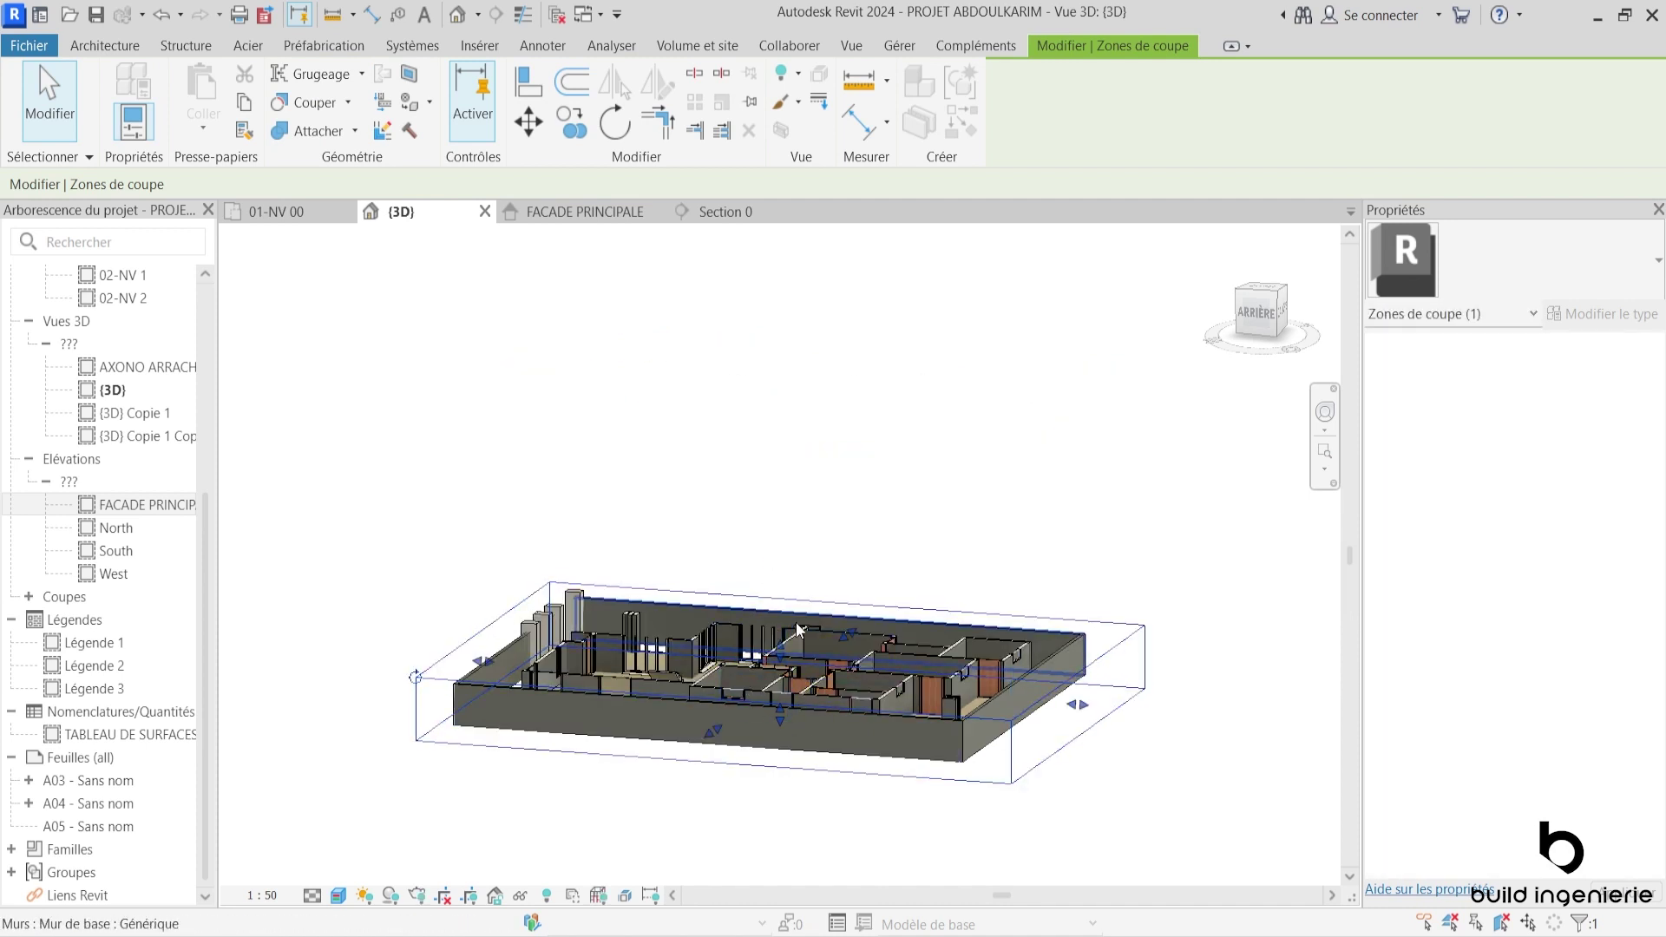
pyautogui.moveTo(806, 618)
pyautogui.keyDown('shift'); pyautogui.mouseDown(button='middle')
pyautogui.moveTo(820, 661)
pyautogui.moveTo(816, 626)
pyautogui.mouseUp(button='middle'); pyautogui.keyUp('shift')
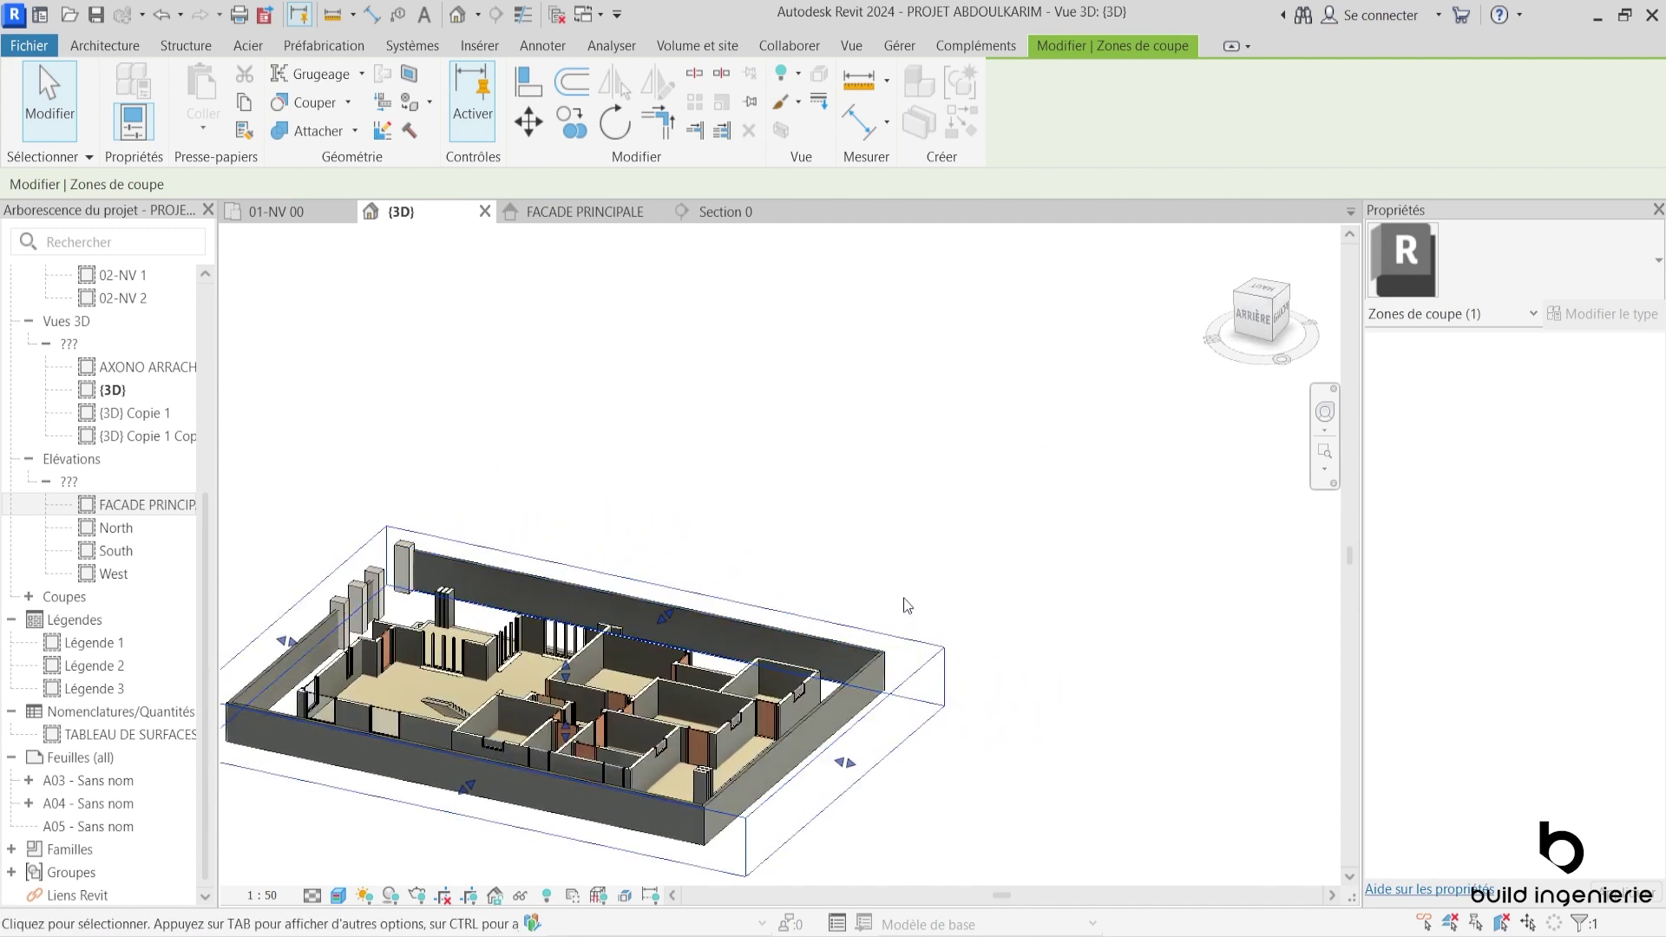
pyautogui.scroll(-2, 1074, 576)
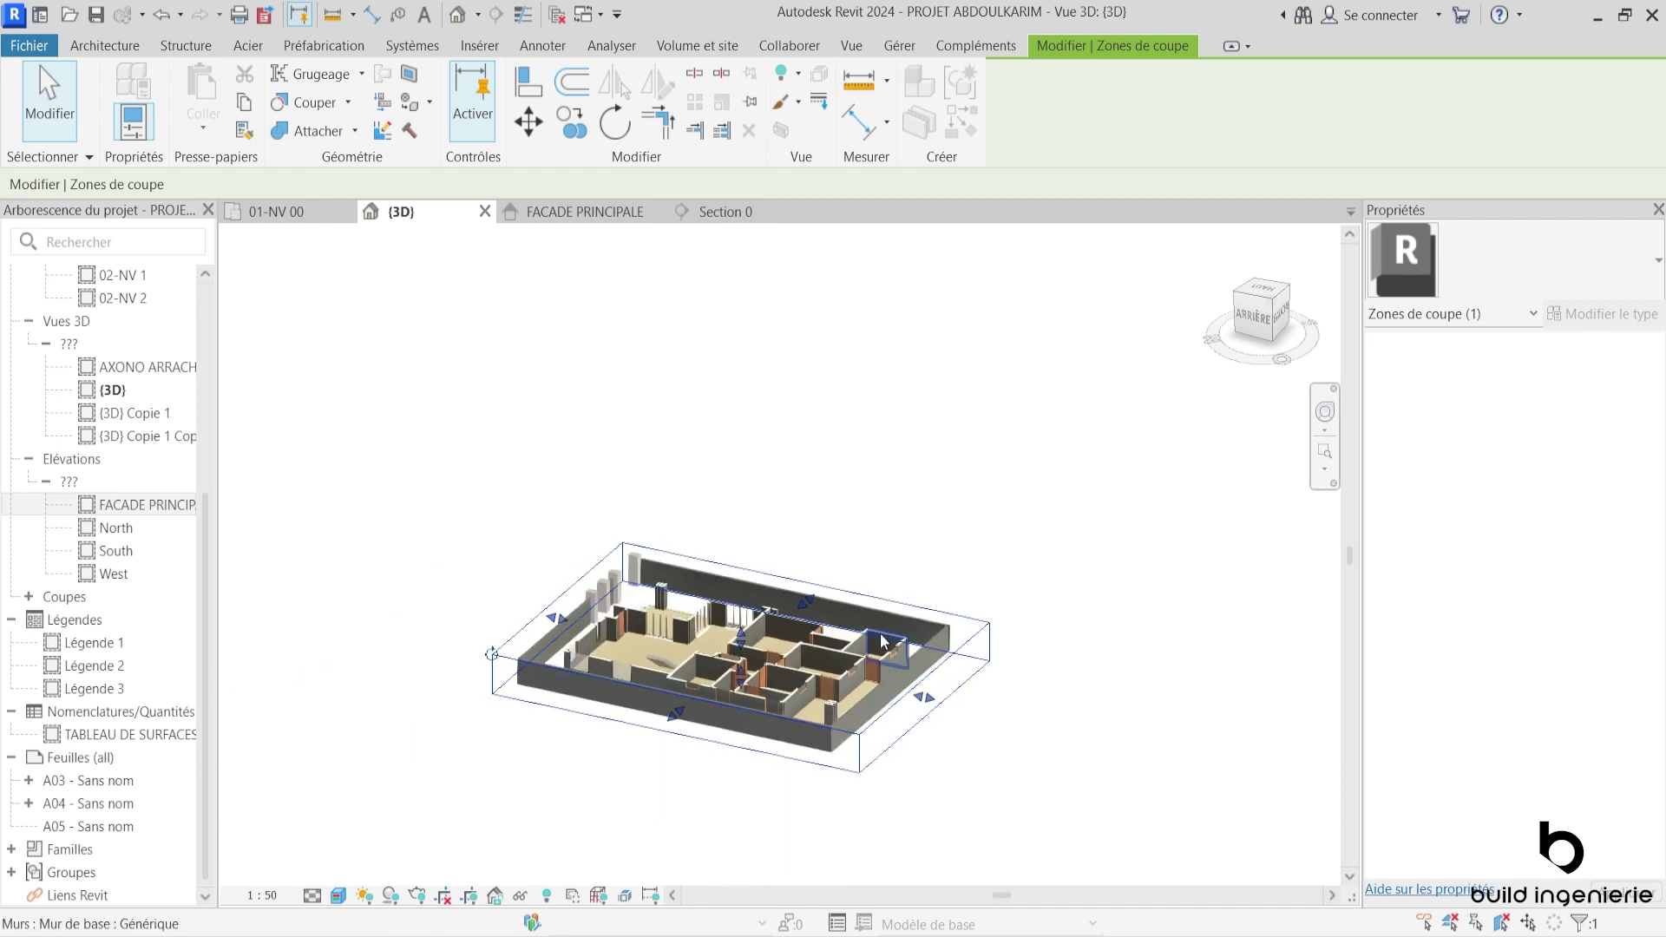
pyautogui.moveTo(957, 642)
pyautogui.mouseDown(button='middle')
pyautogui.moveTo(874, 671)
pyautogui.moveTo(993, 746)
pyautogui.mouseUp(button='middle')
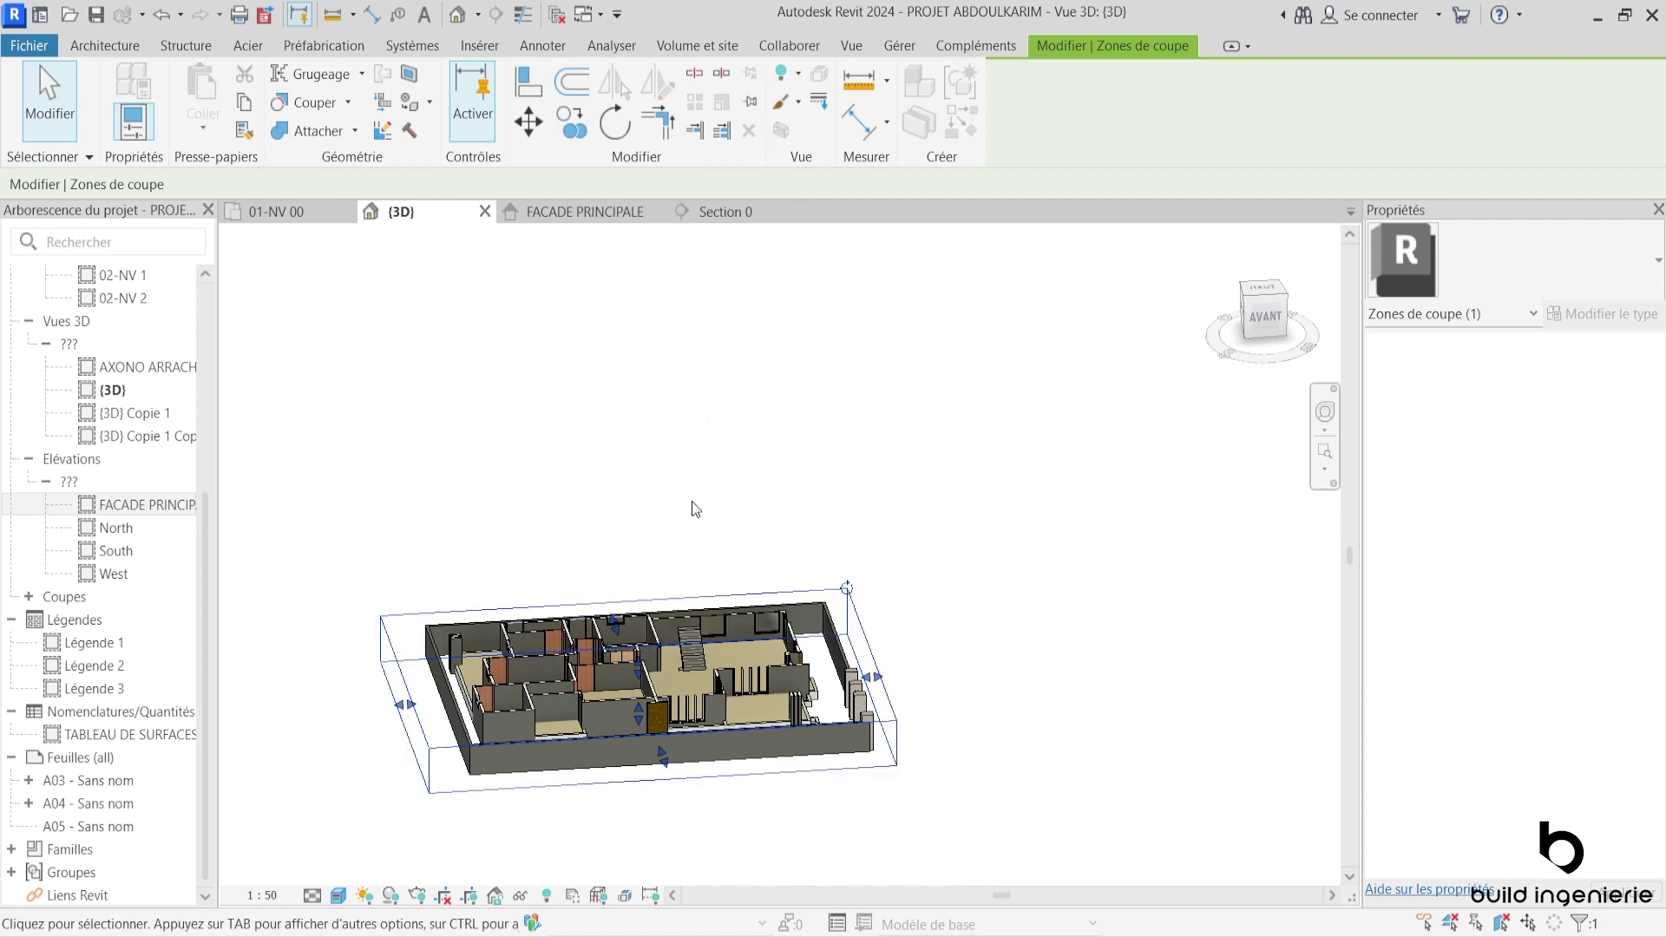
pyautogui.click(284, 213)
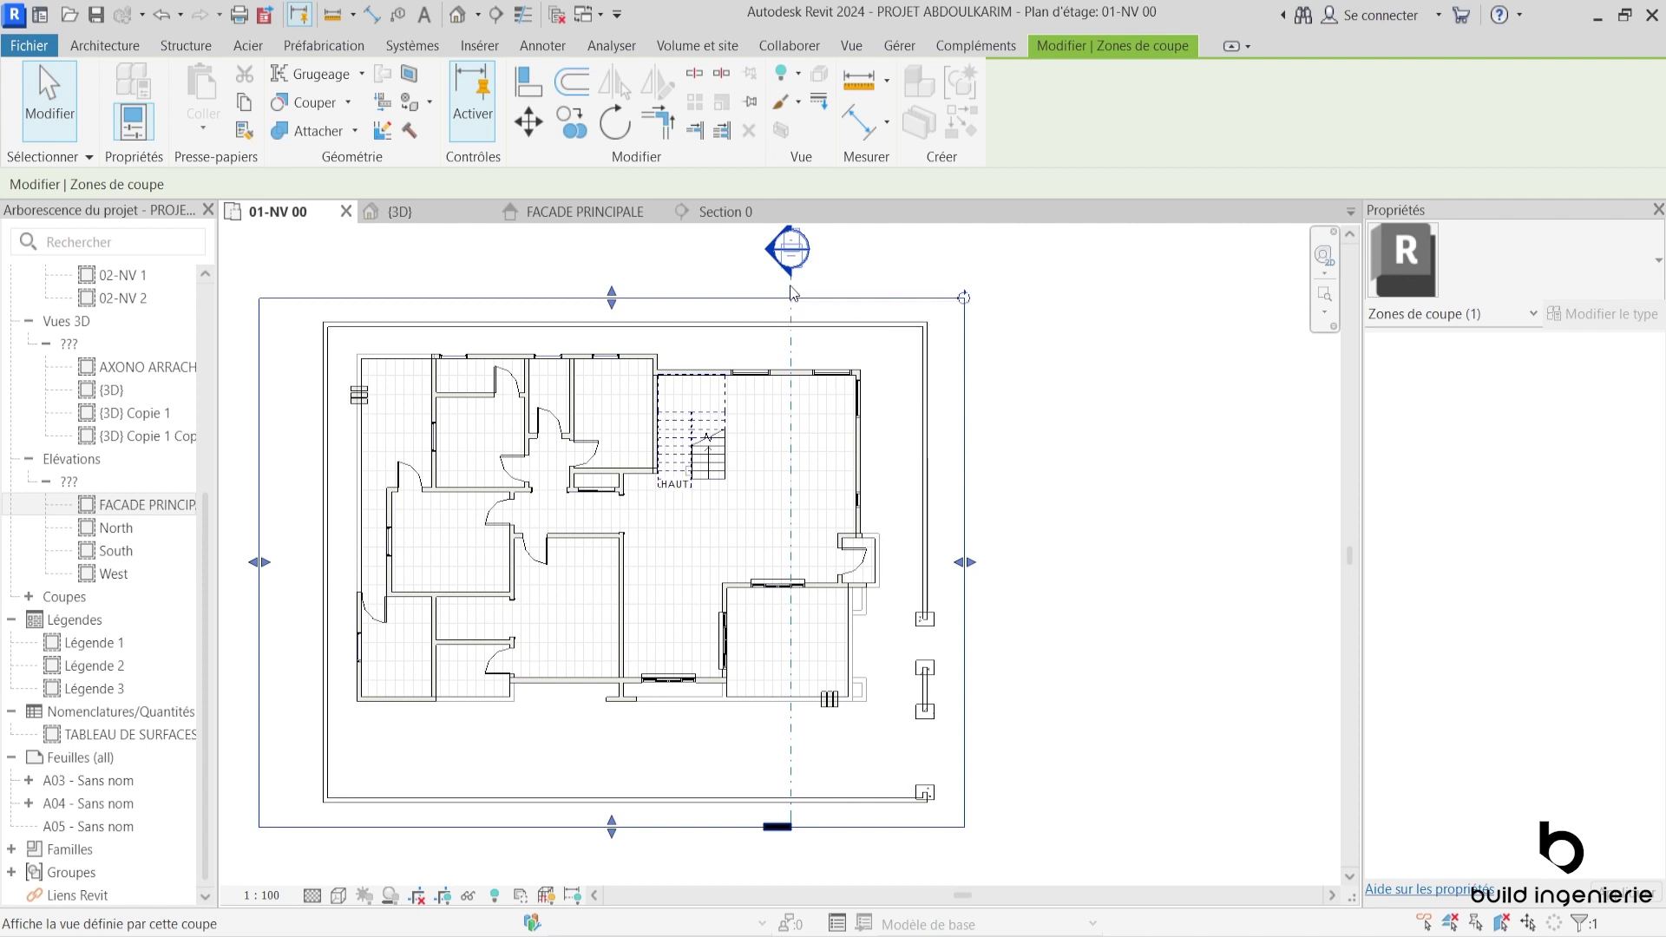
# Step: Extend Section 0's view depth leftward, review the Section 0 view, then return to 01-NV 00
pyautogui.press('Escape')
pyautogui.scroll(-1, 794, 299)
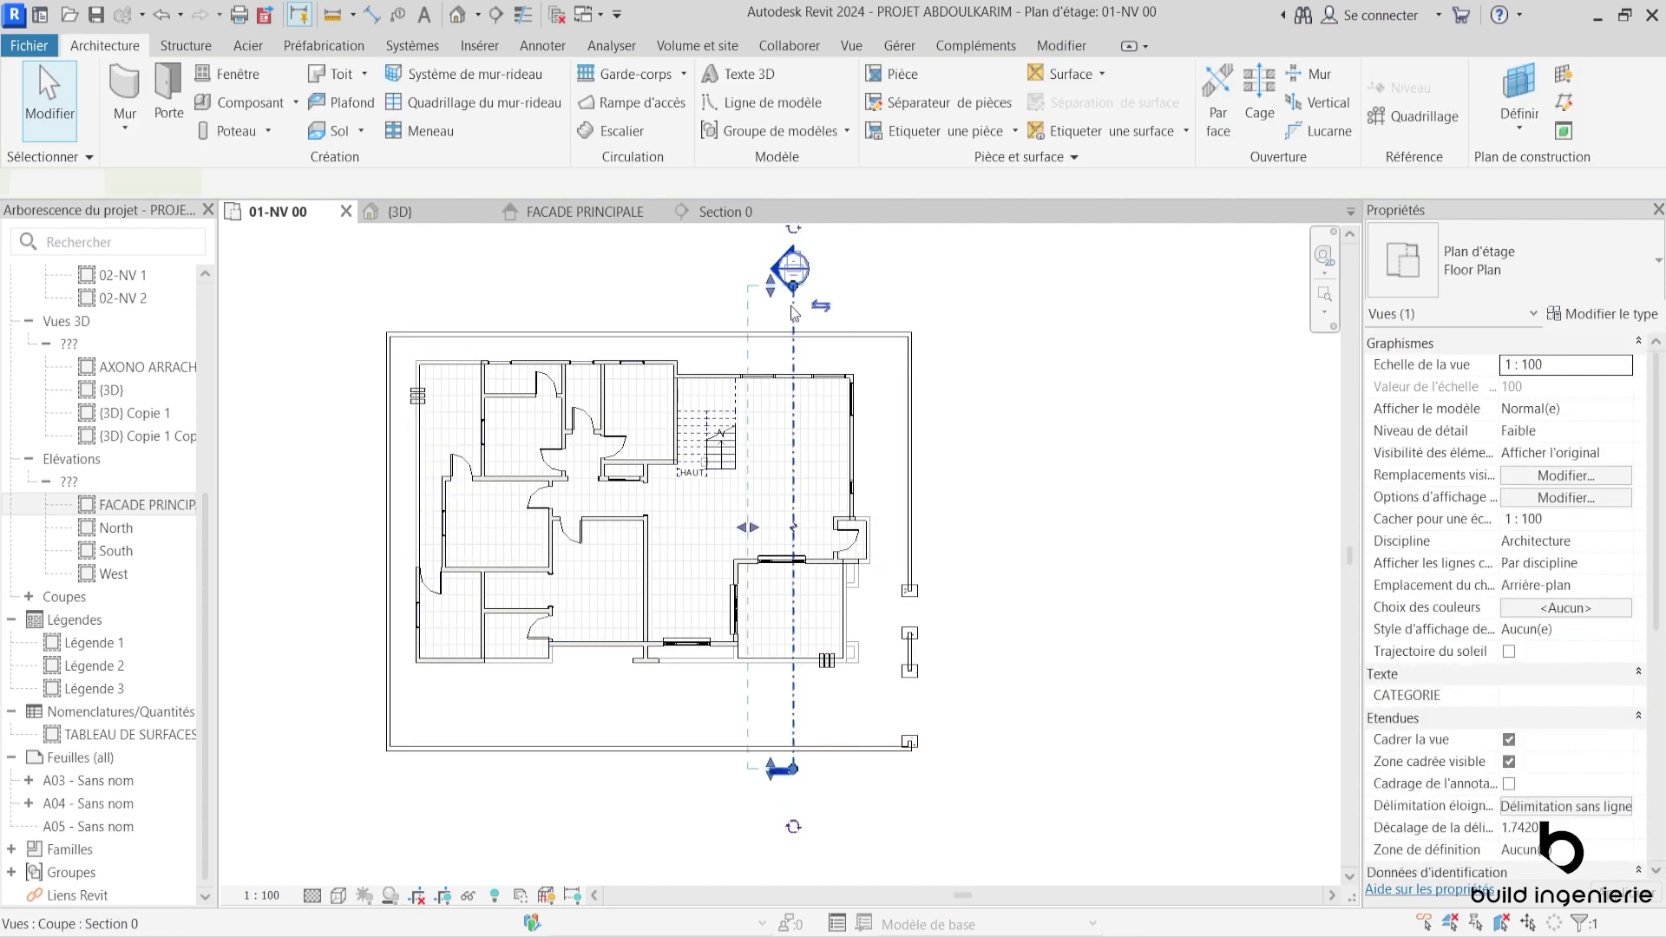
pyautogui.click(794, 279)
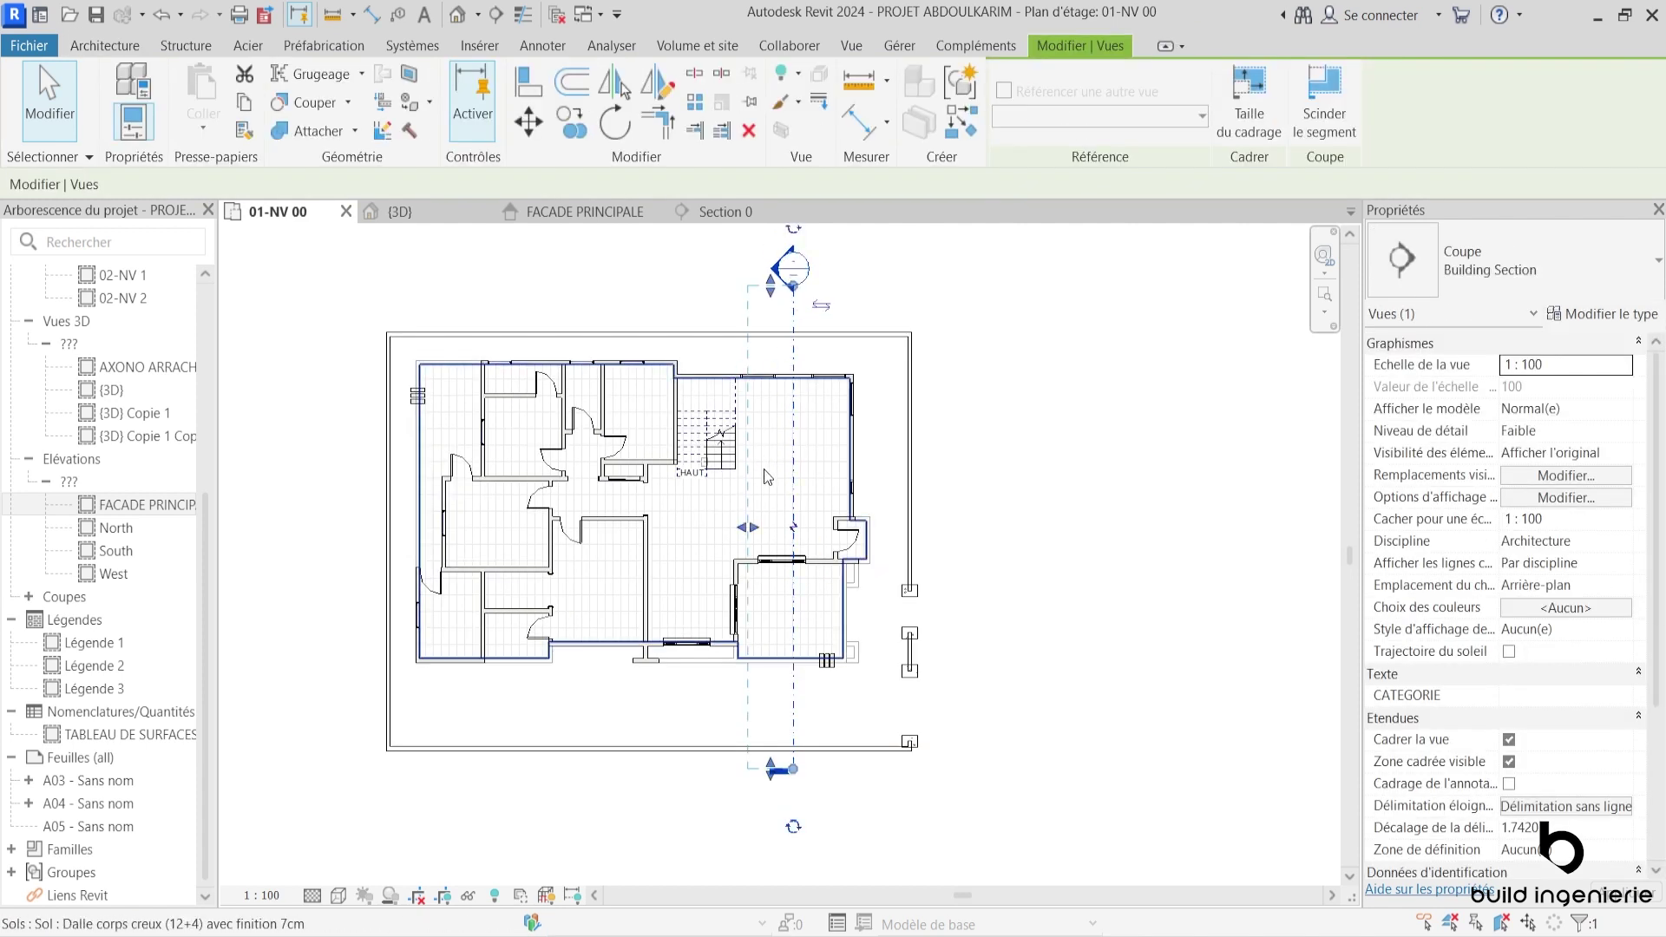
pyautogui.moveTo(746, 528); pyautogui.dragTo(657, 531)
pyautogui.click(721, 211)
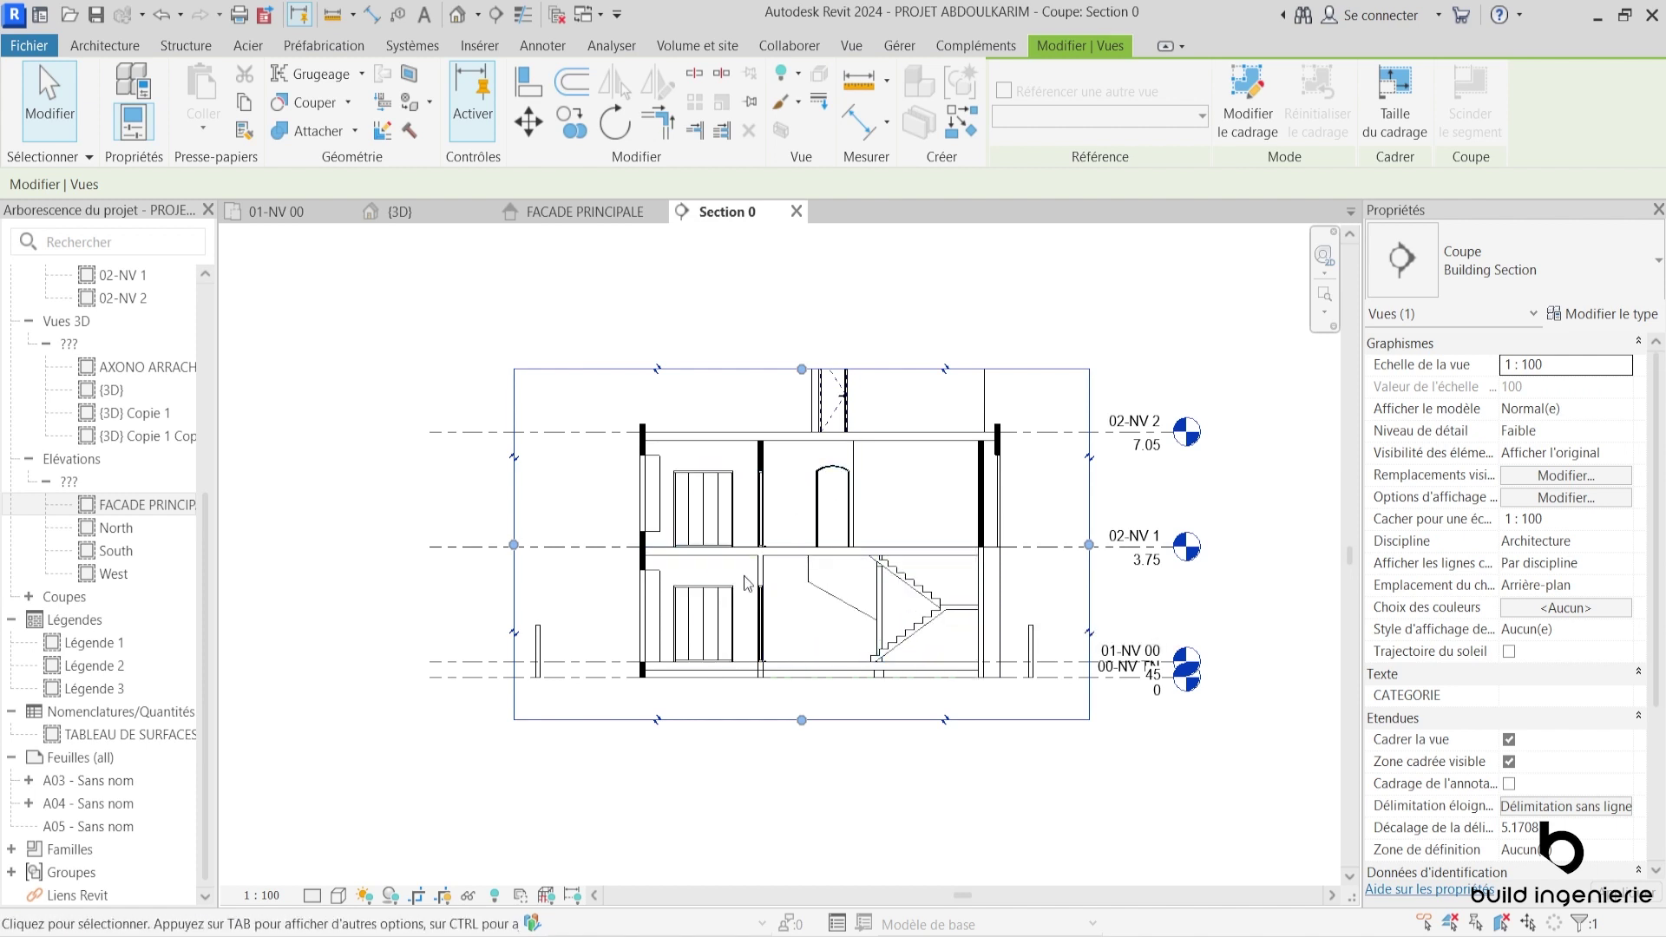
pyautogui.click(276, 212)
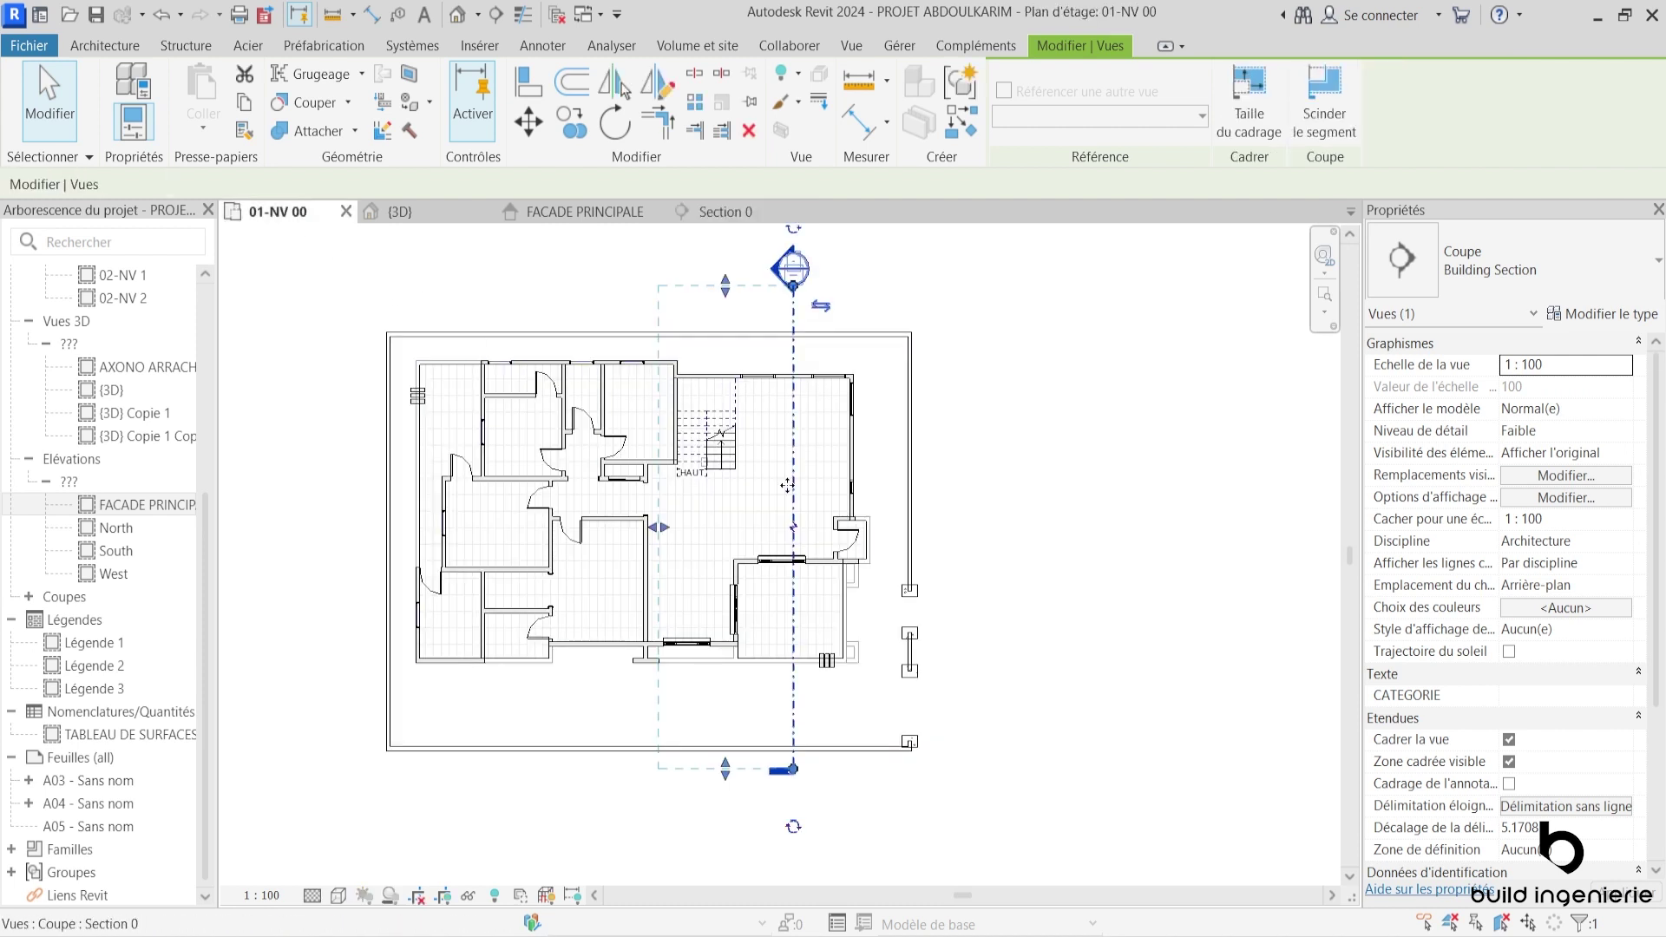
pyautogui.click(914, 363)
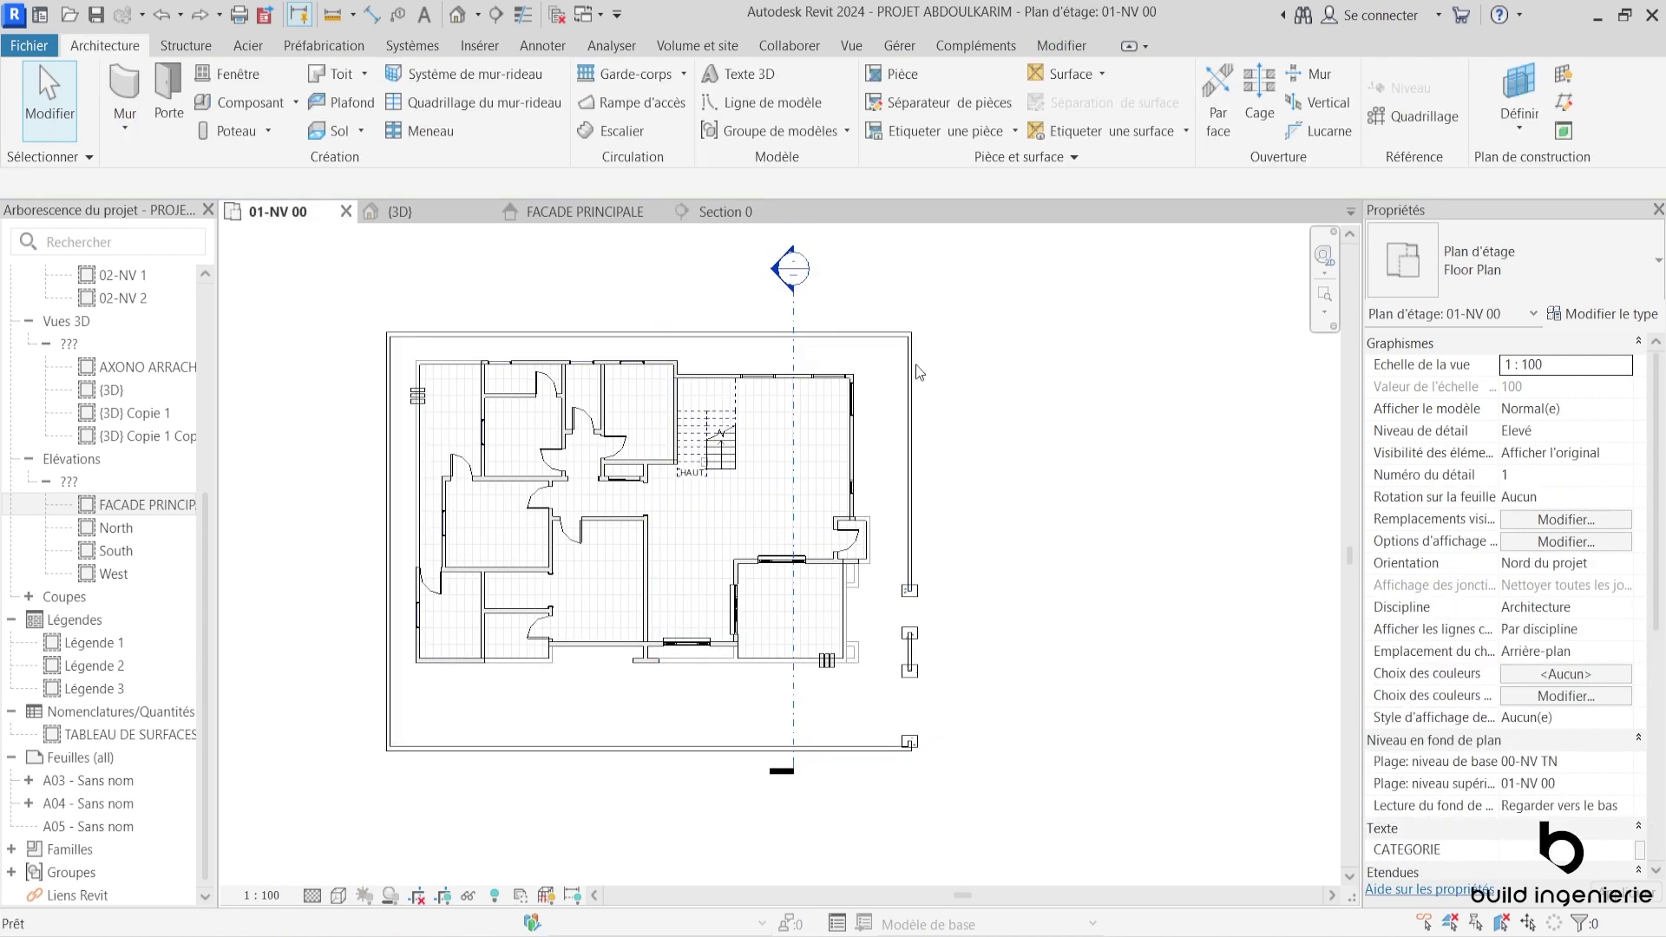
pyautogui.moveTo(788, 340); pyautogui.dragTo(822, 334, button='middle')
# Step: Undo an accidental deletion of Section 0, then cut its far clip offset from 5.7700 to 1.7753
pyautogui.click(827, 304)
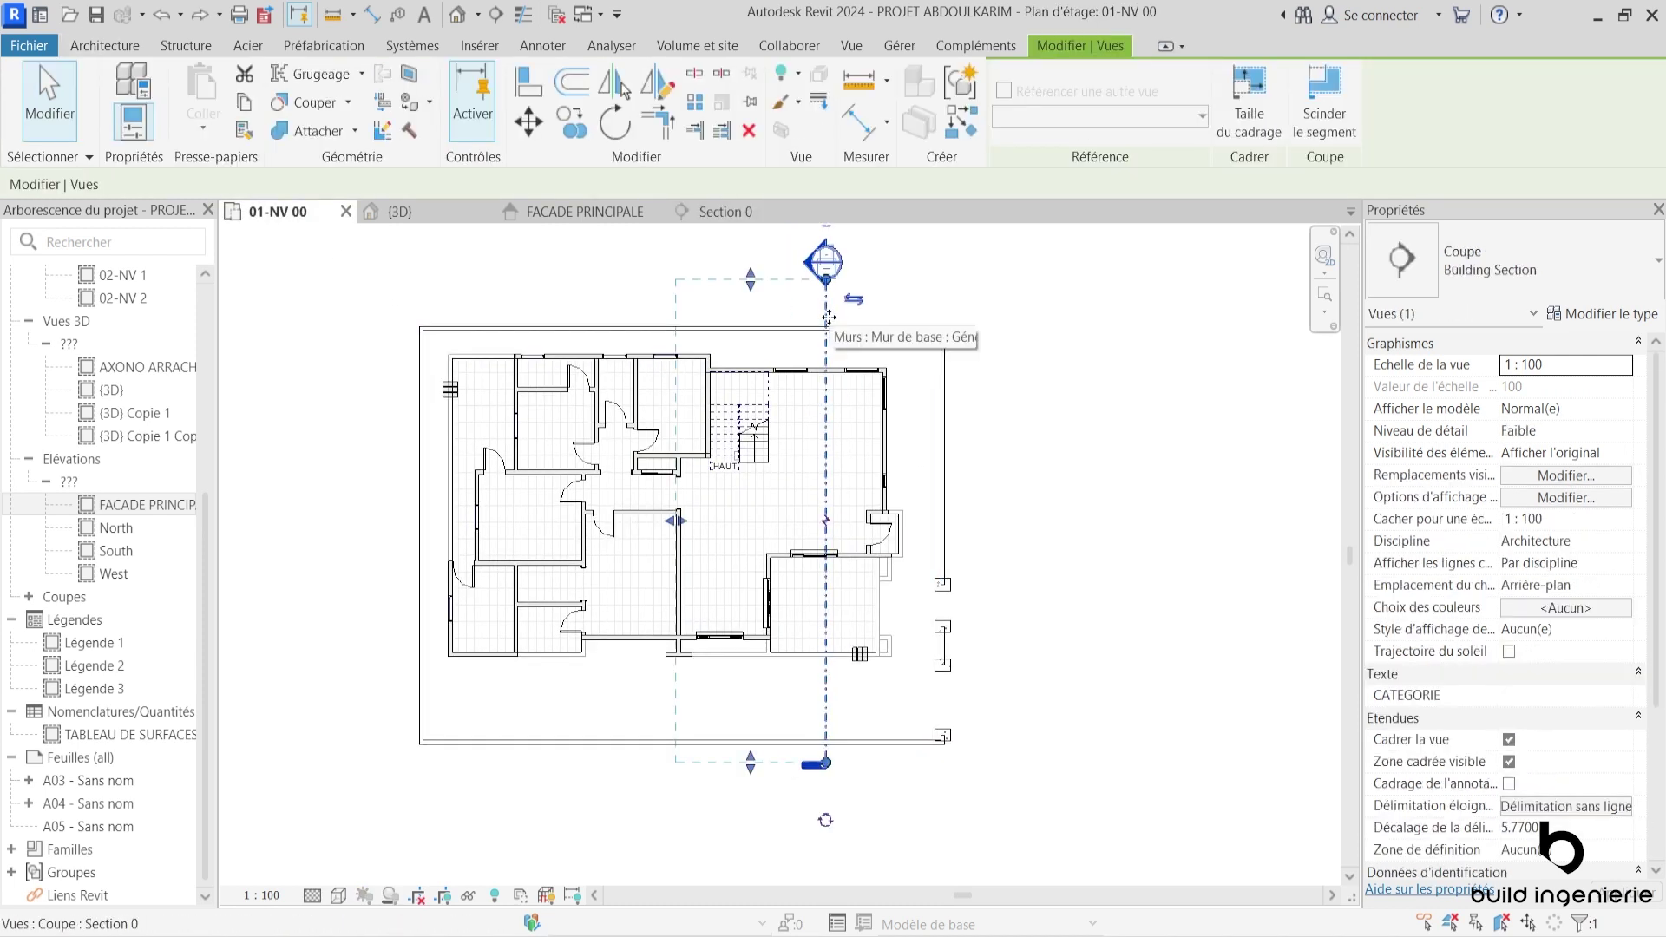
pyautogui.press('Delete')
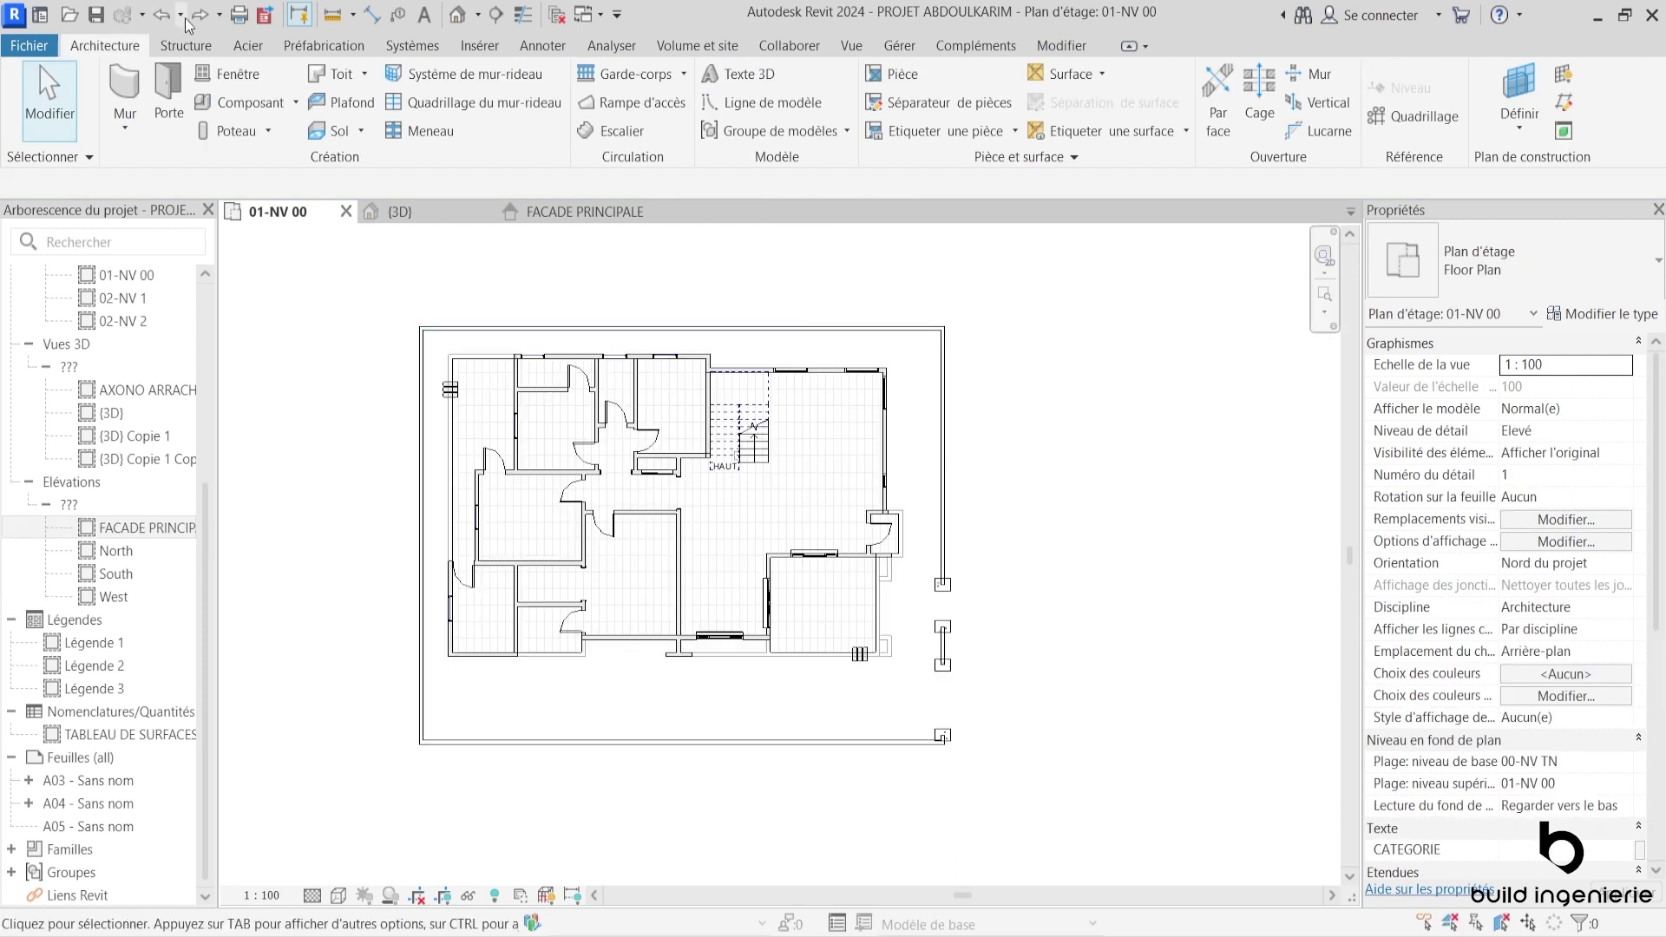
pyautogui.click(200, 15)
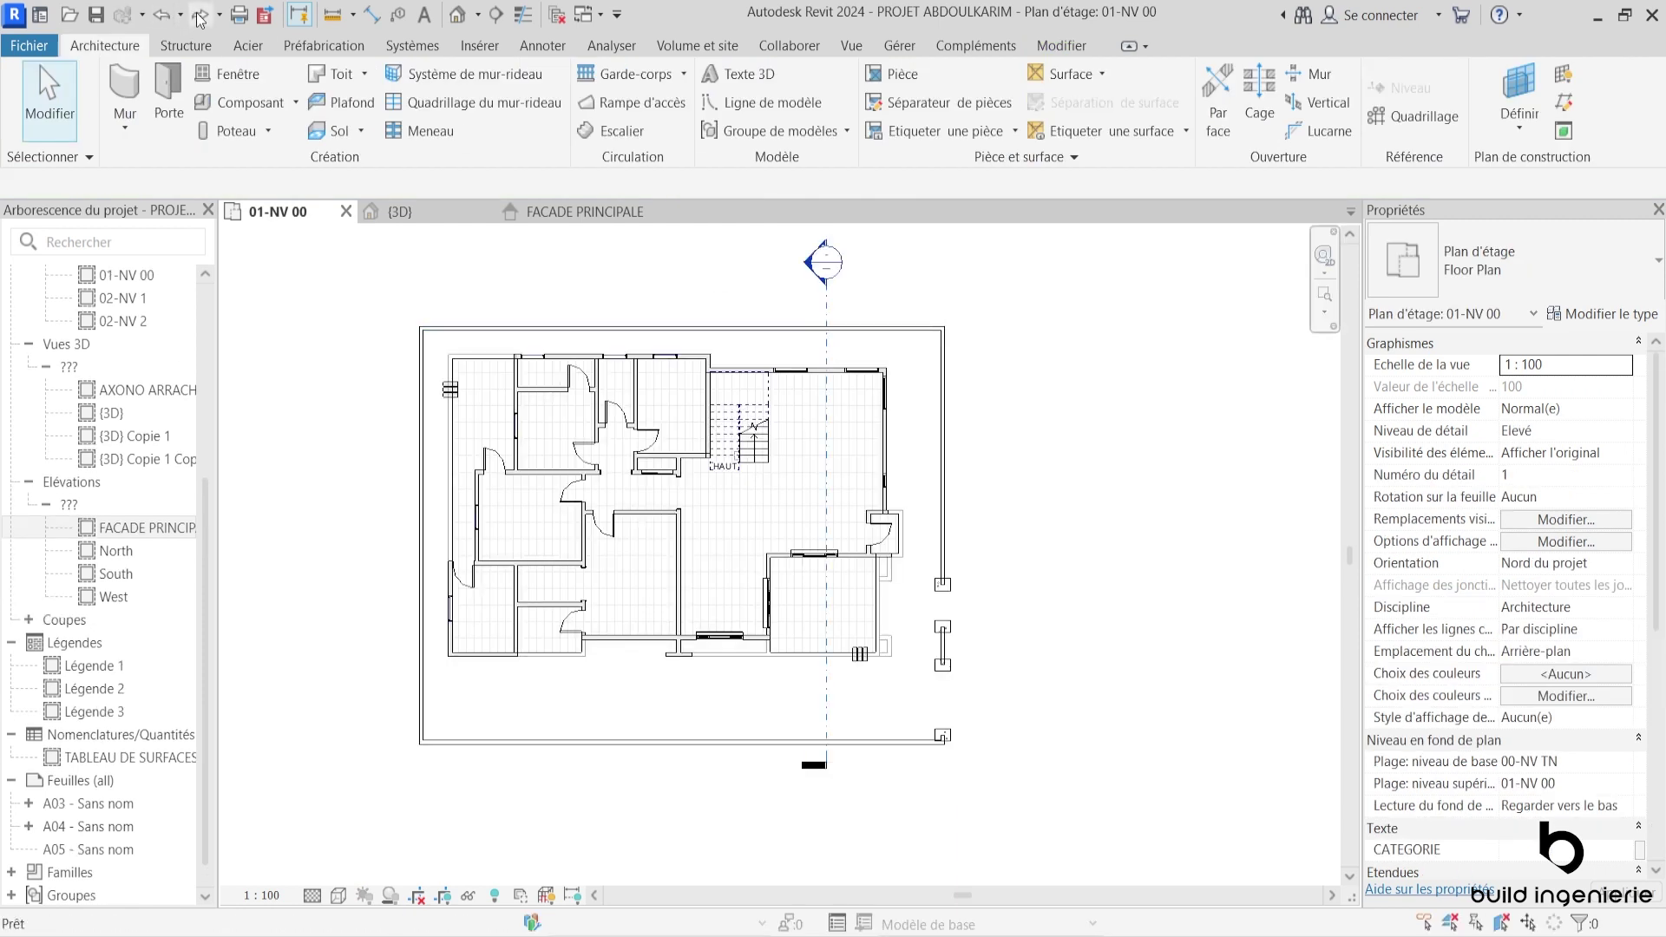
pyautogui.click(825, 274)
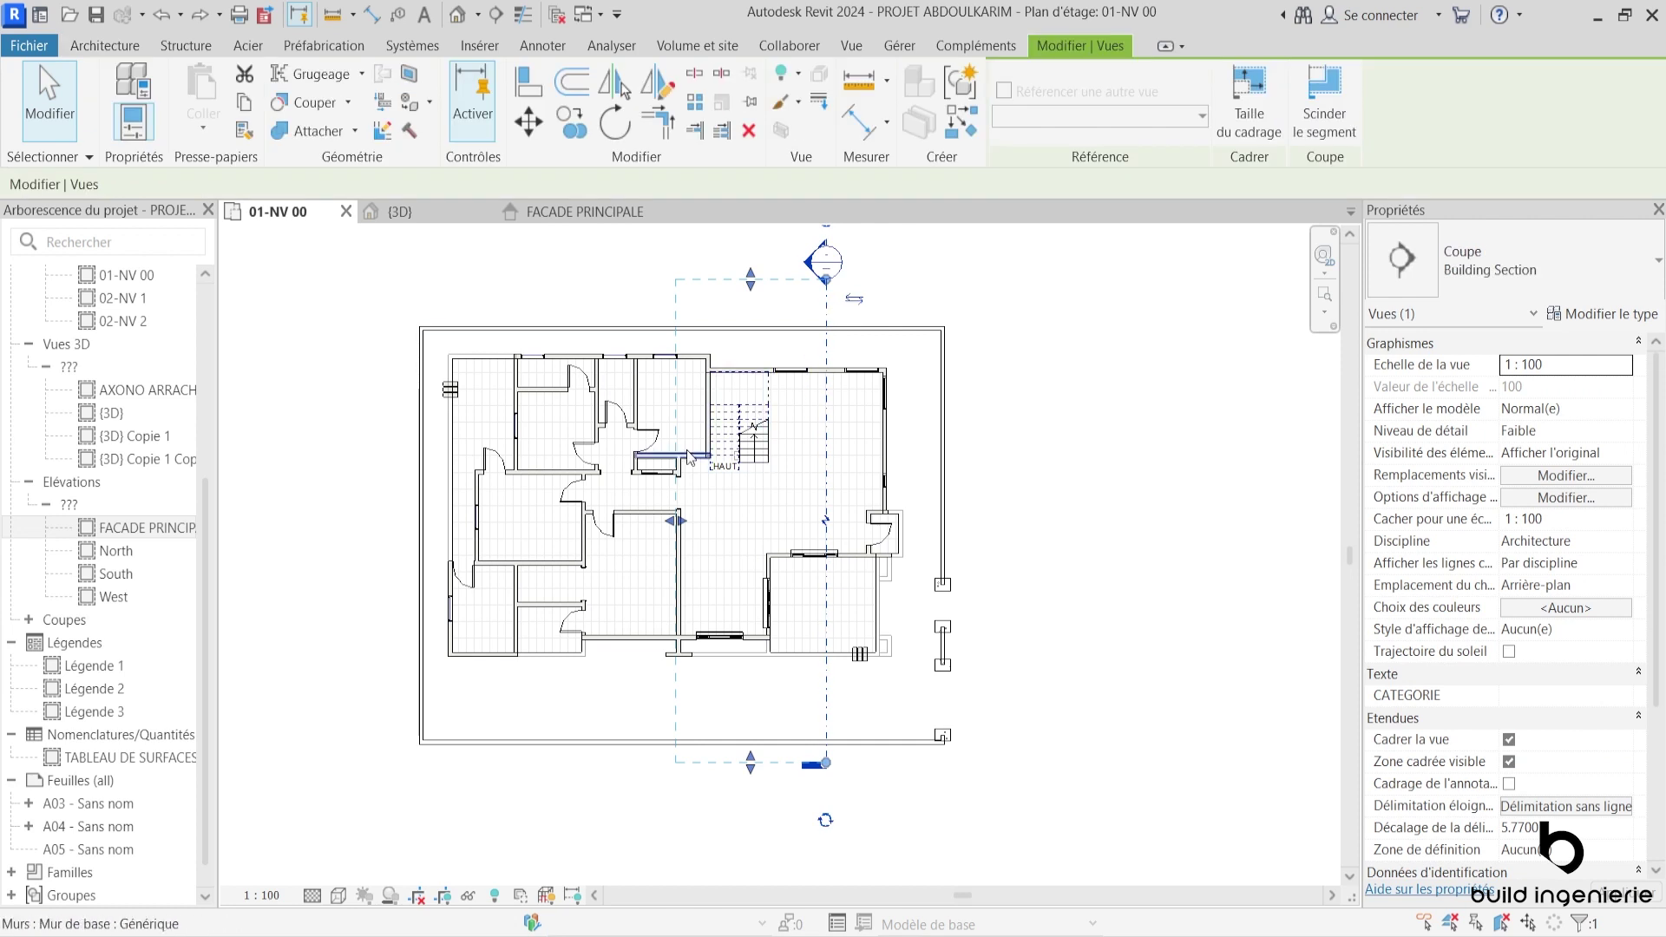
pyautogui.moveTo(681, 521); pyautogui.dragTo(786, 517)
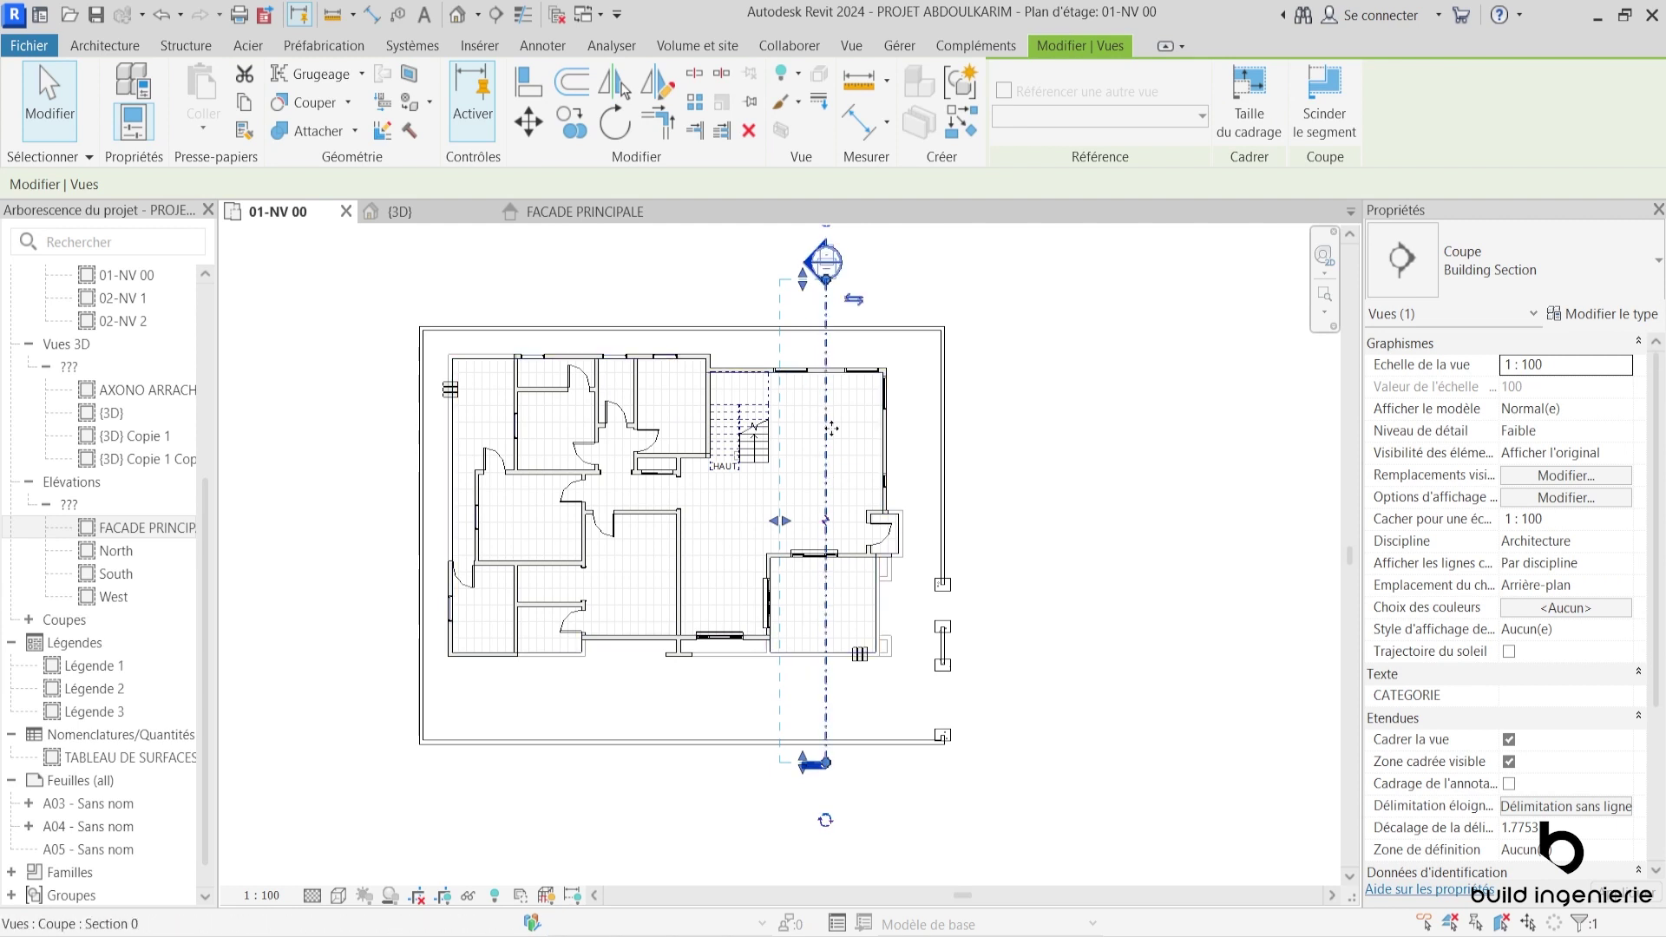
# Step: Check FACADE PRINCIPALE, then open the Section 0 view with Aller à la vue
pyautogui.moveTo(579, 211)
pyautogui.click(611, 216)
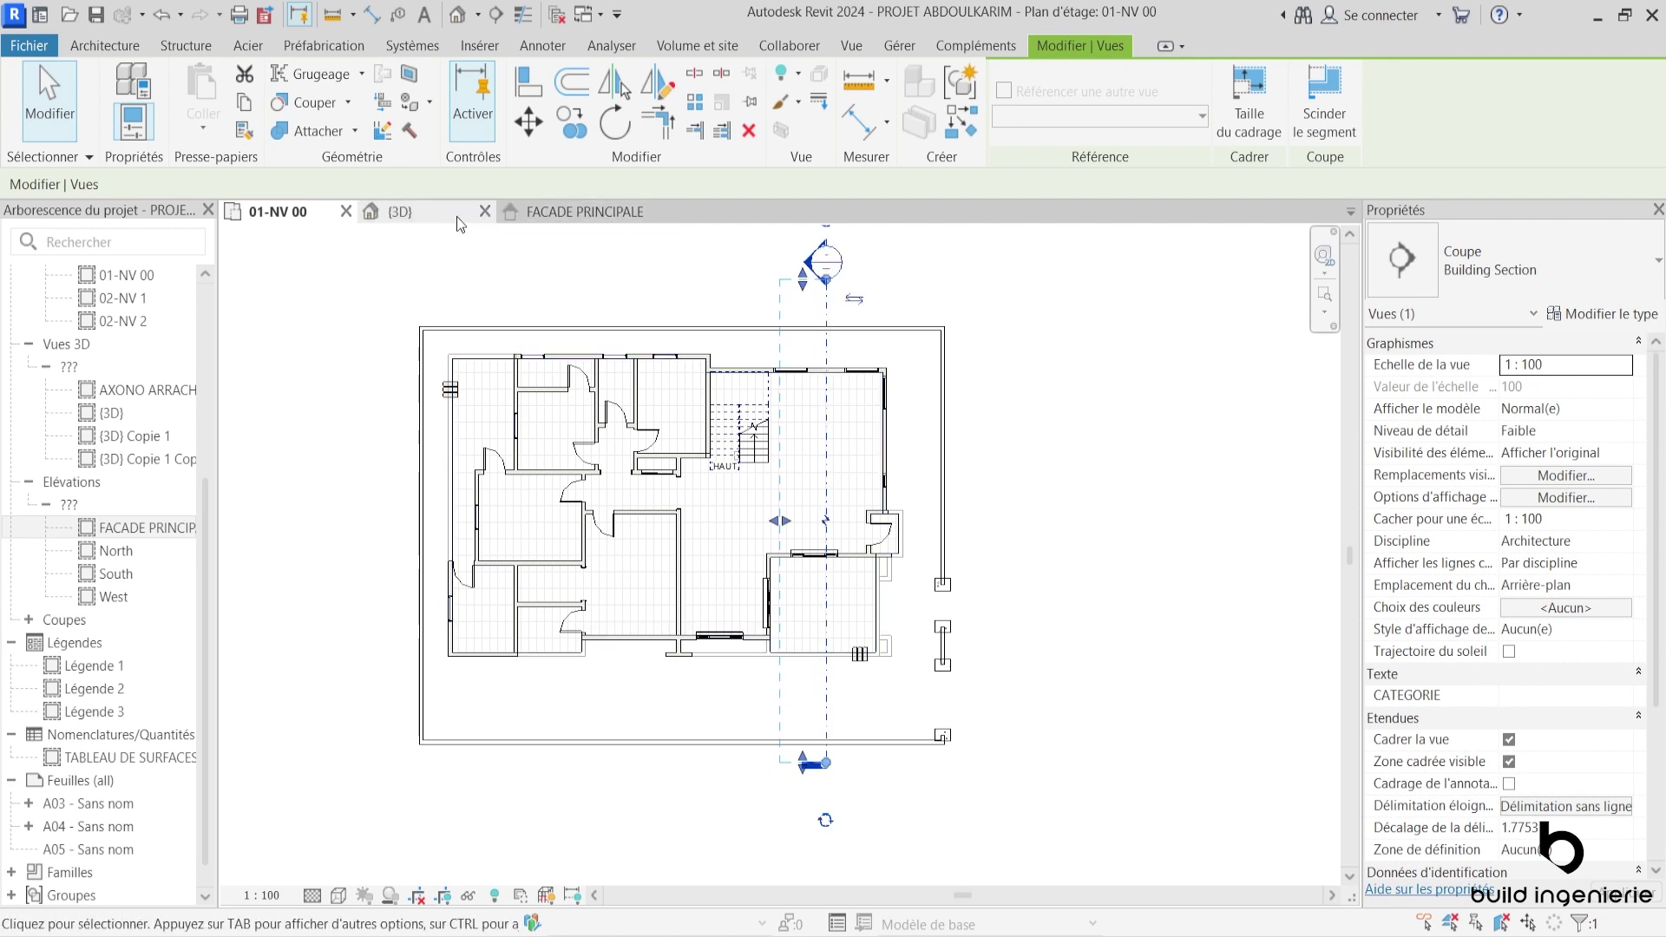
pyautogui.click(303, 217)
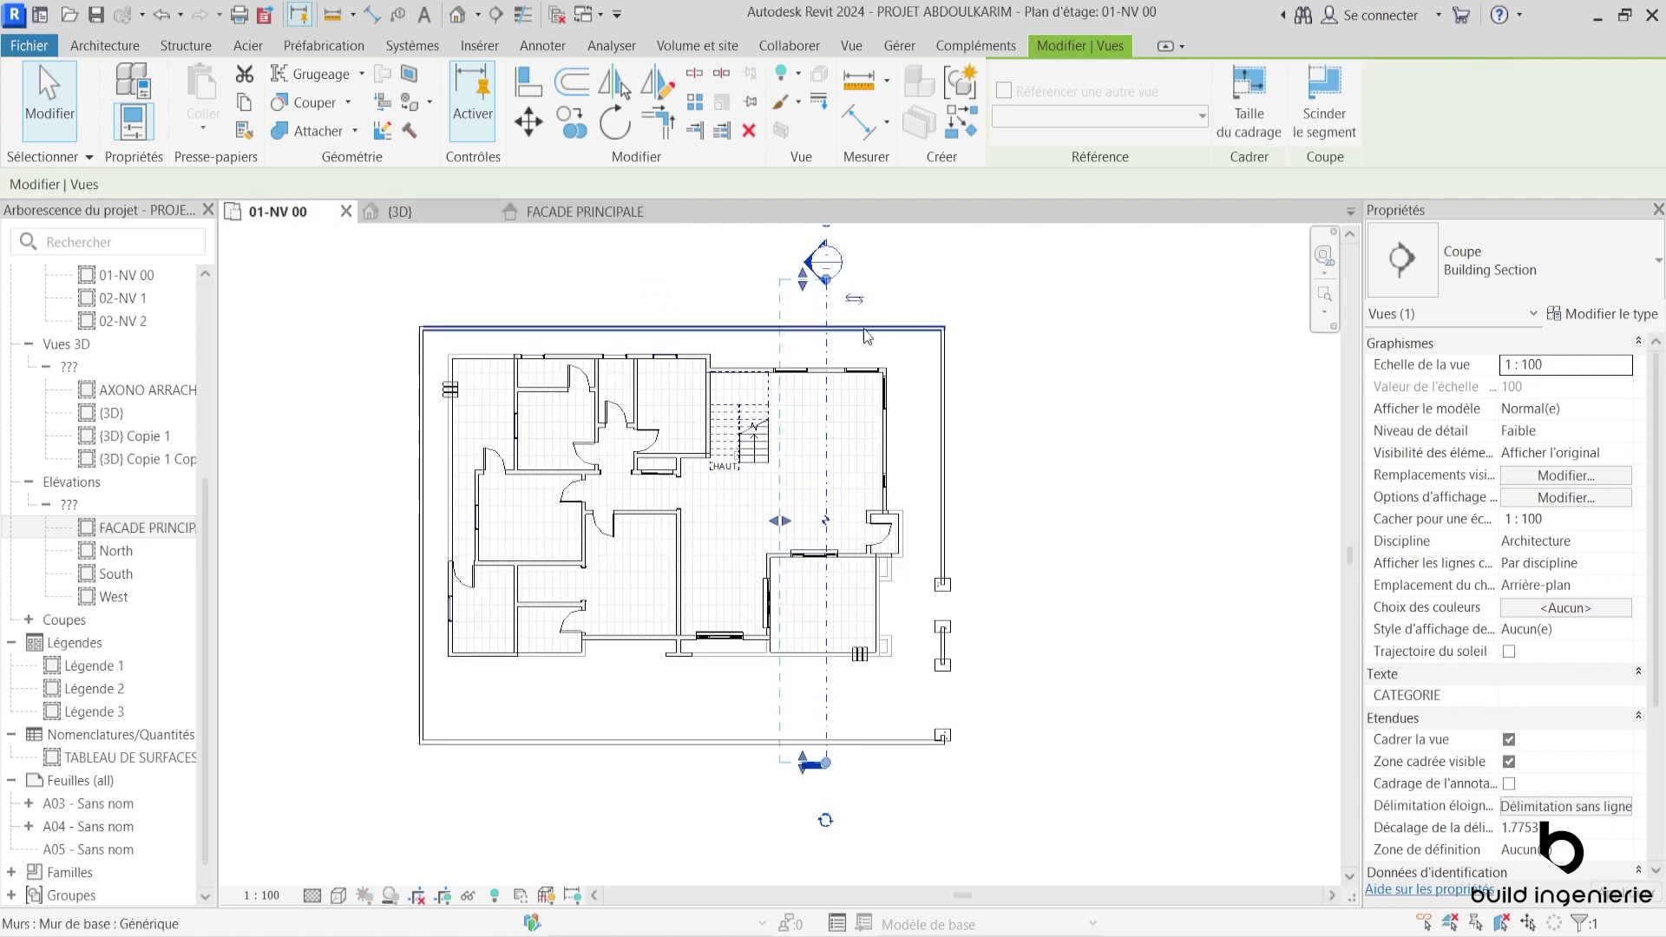
pyautogui.rightClick(833, 284)
pyautogui.click(947, 420)
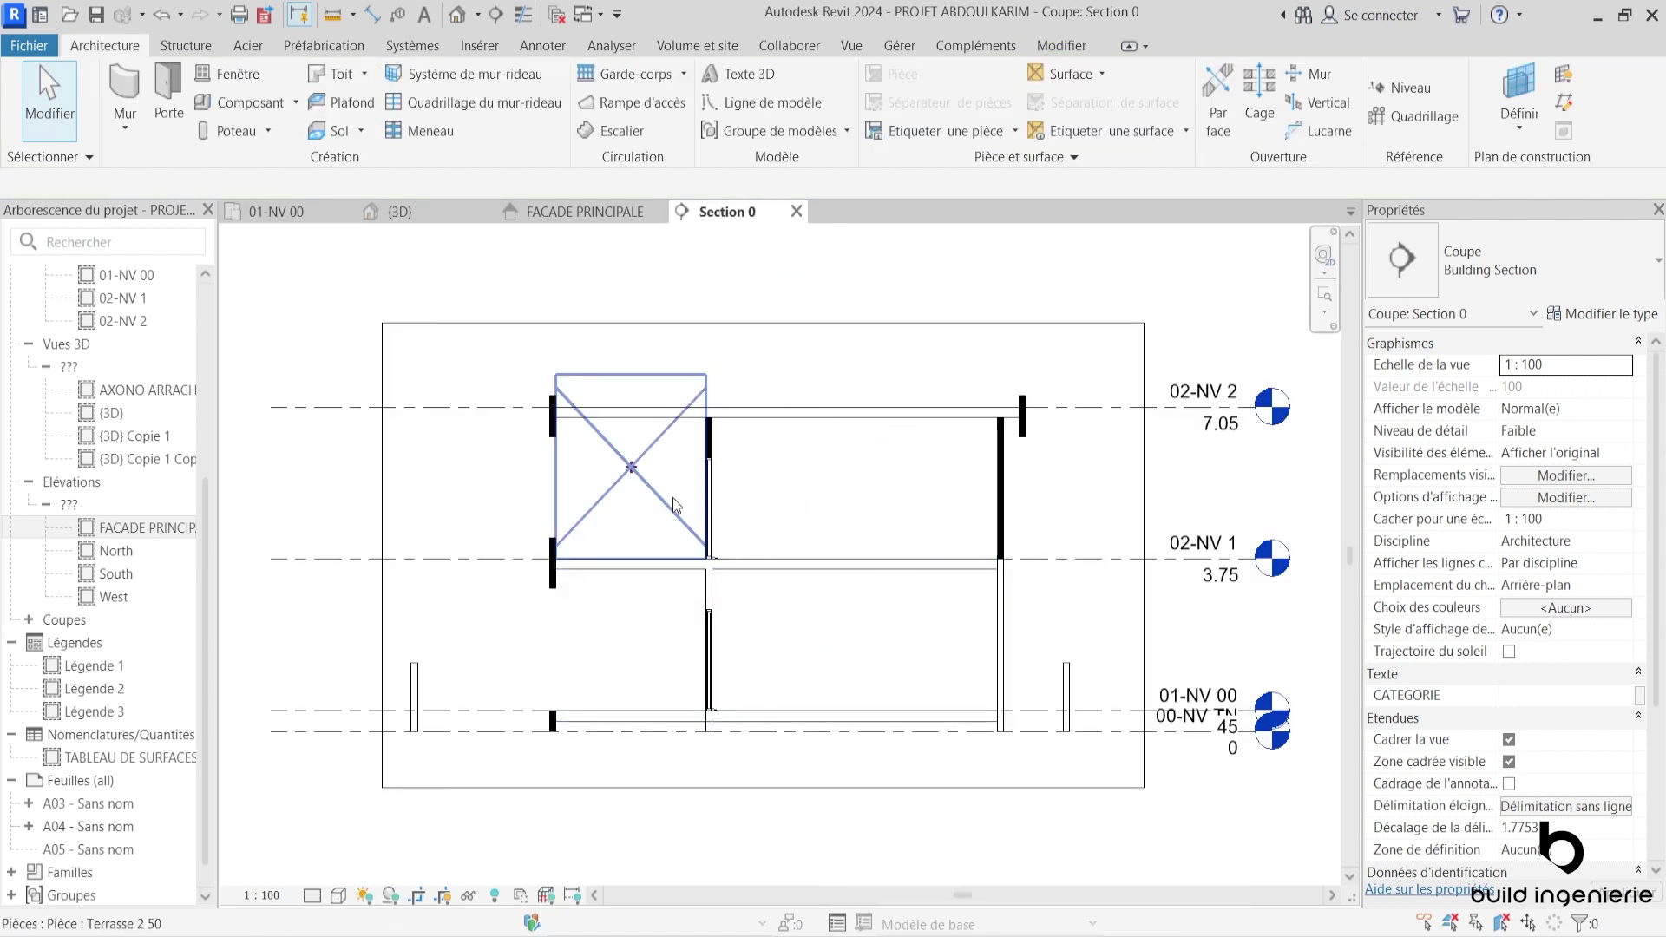
# Step: Make the 01-NV 00 ground-floor plan the active view again
pyautogui.click(295, 211)
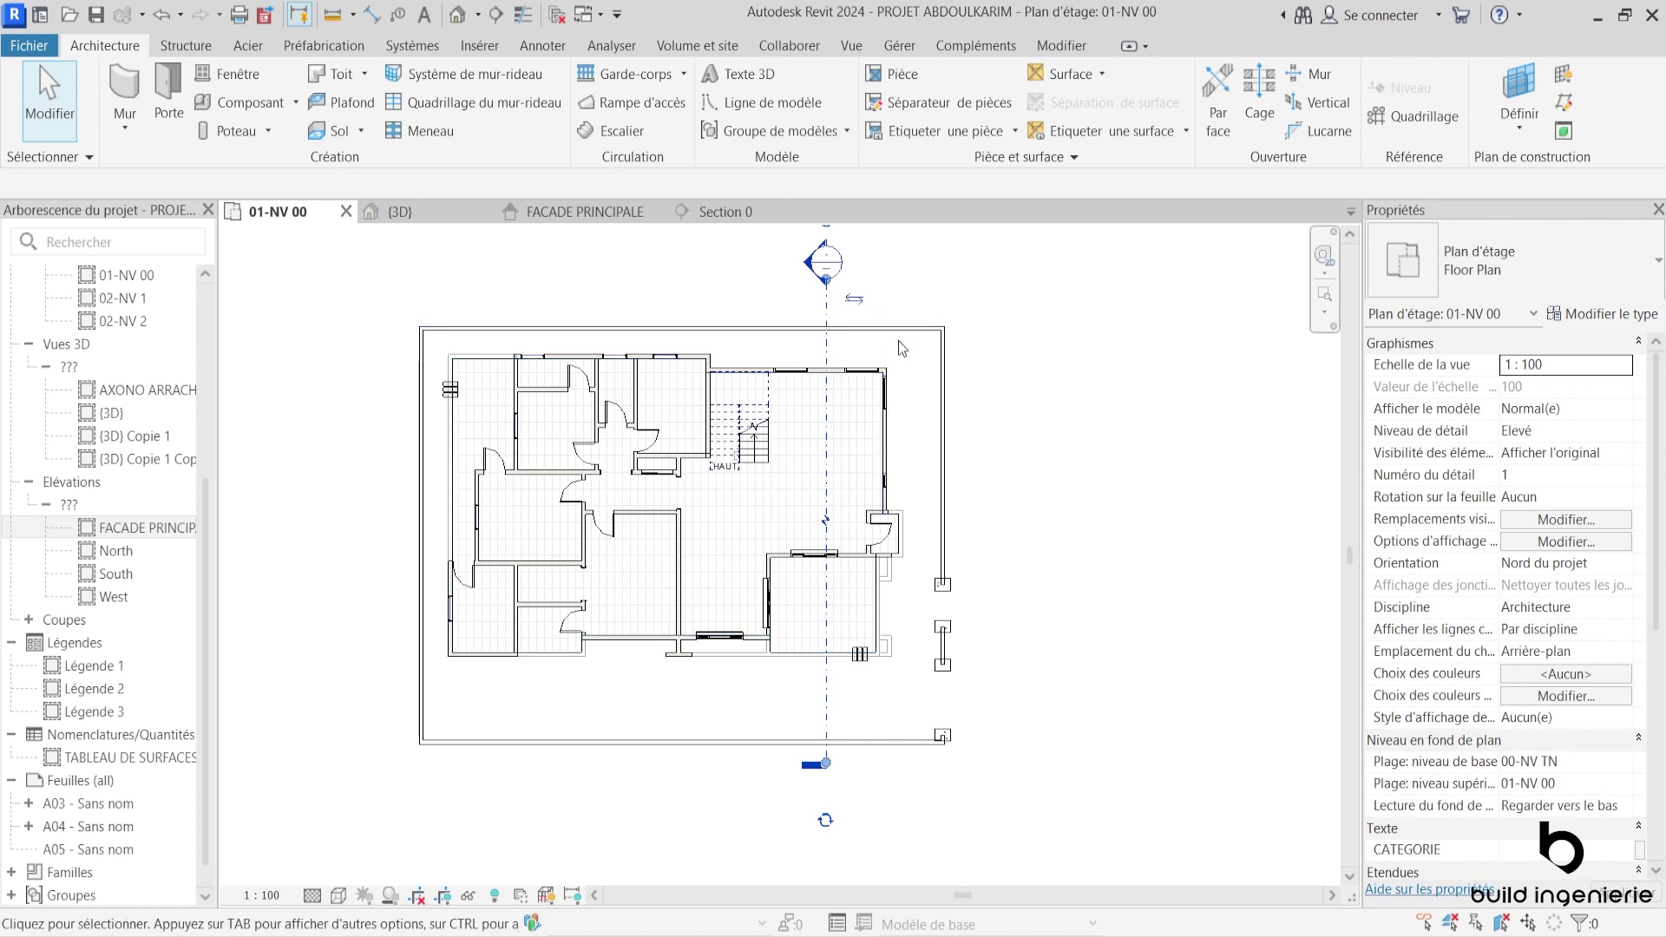
# Step: Nudge Section 0's left crop boundary out and back, then reopen the Section 0 view
pyautogui.click(825, 353)
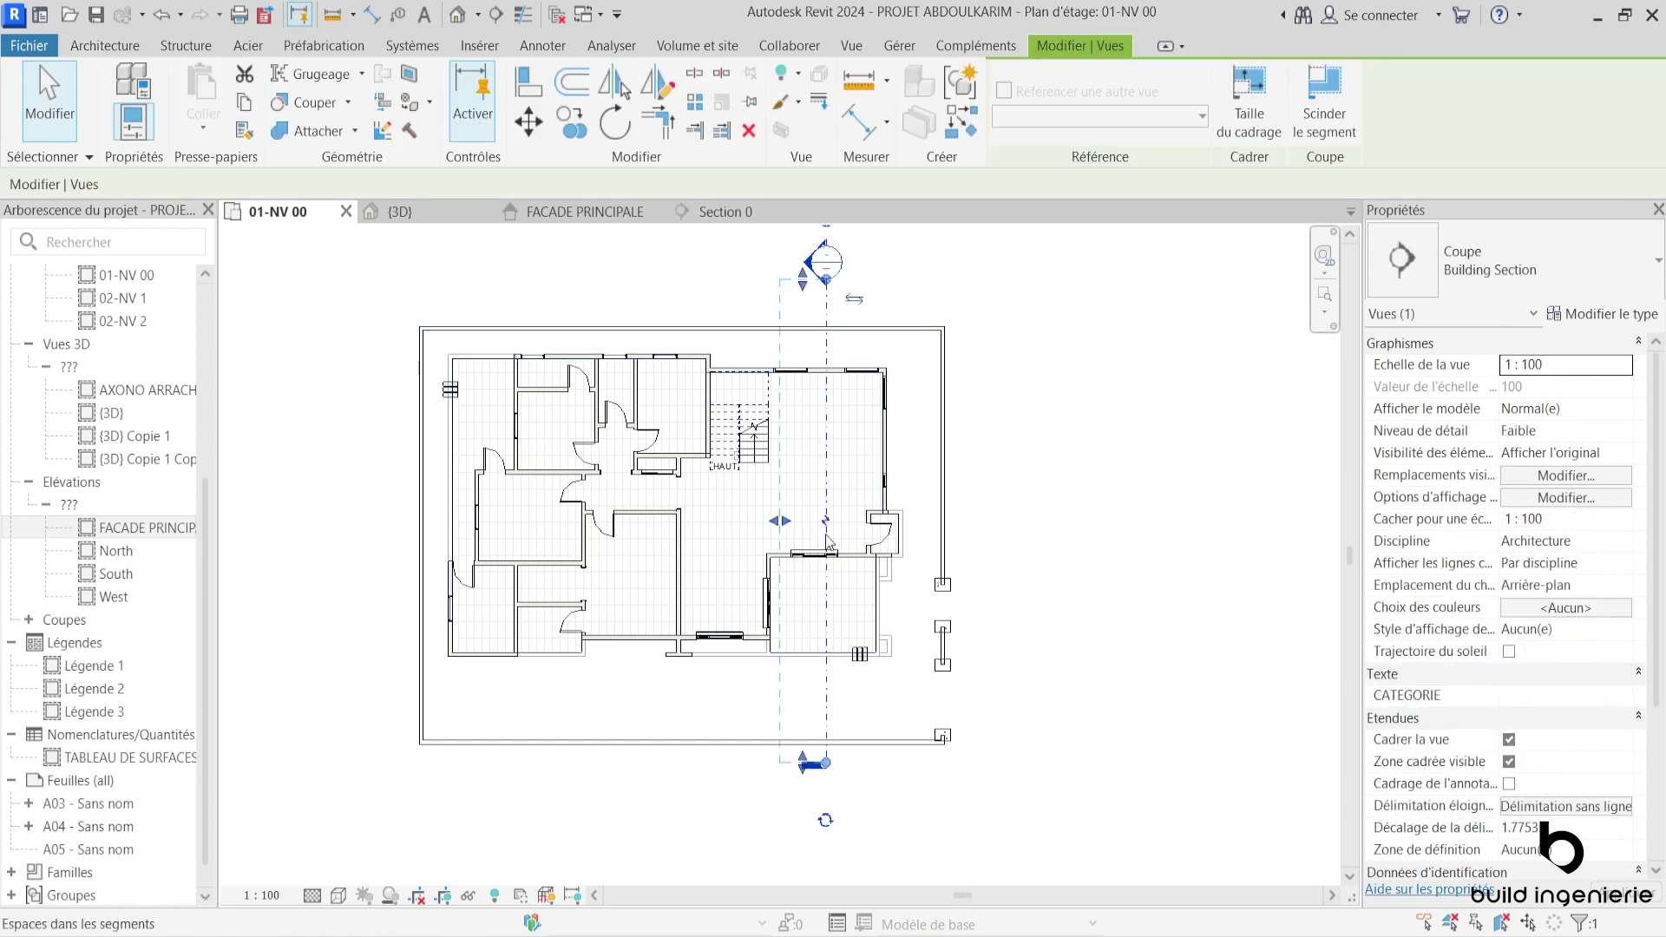
pyautogui.moveTo(766, 529); pyautogui.dragTo(686, 521)
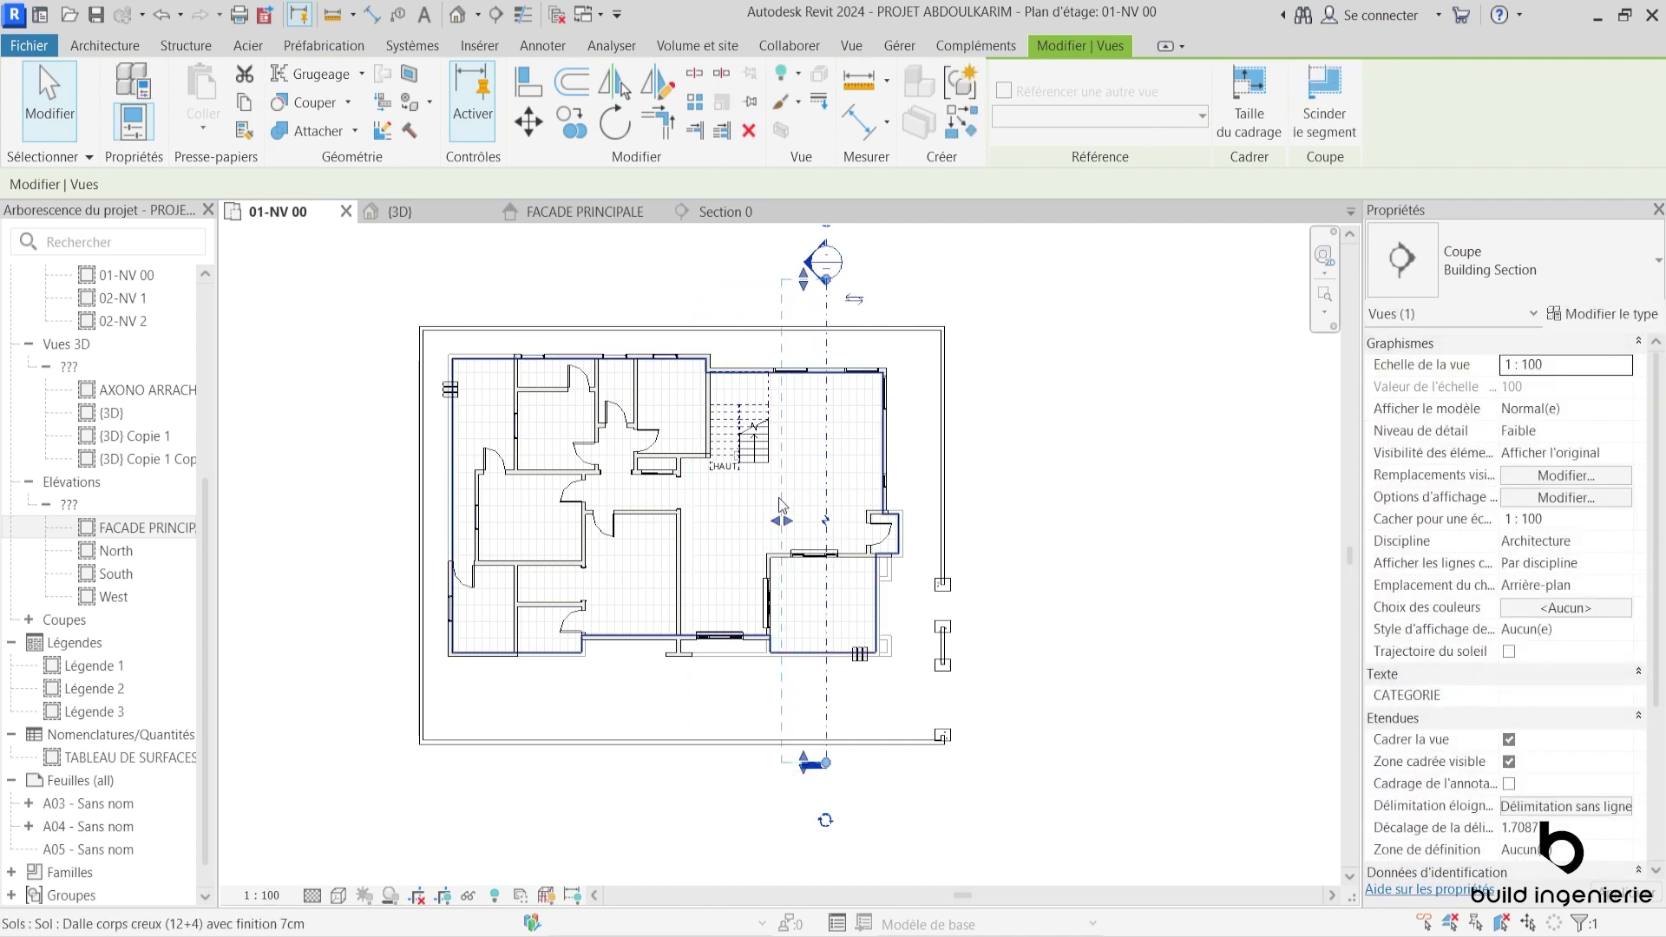
pyautogui.moveTo(690, 521); pyautogui.dragTo(785, 521)
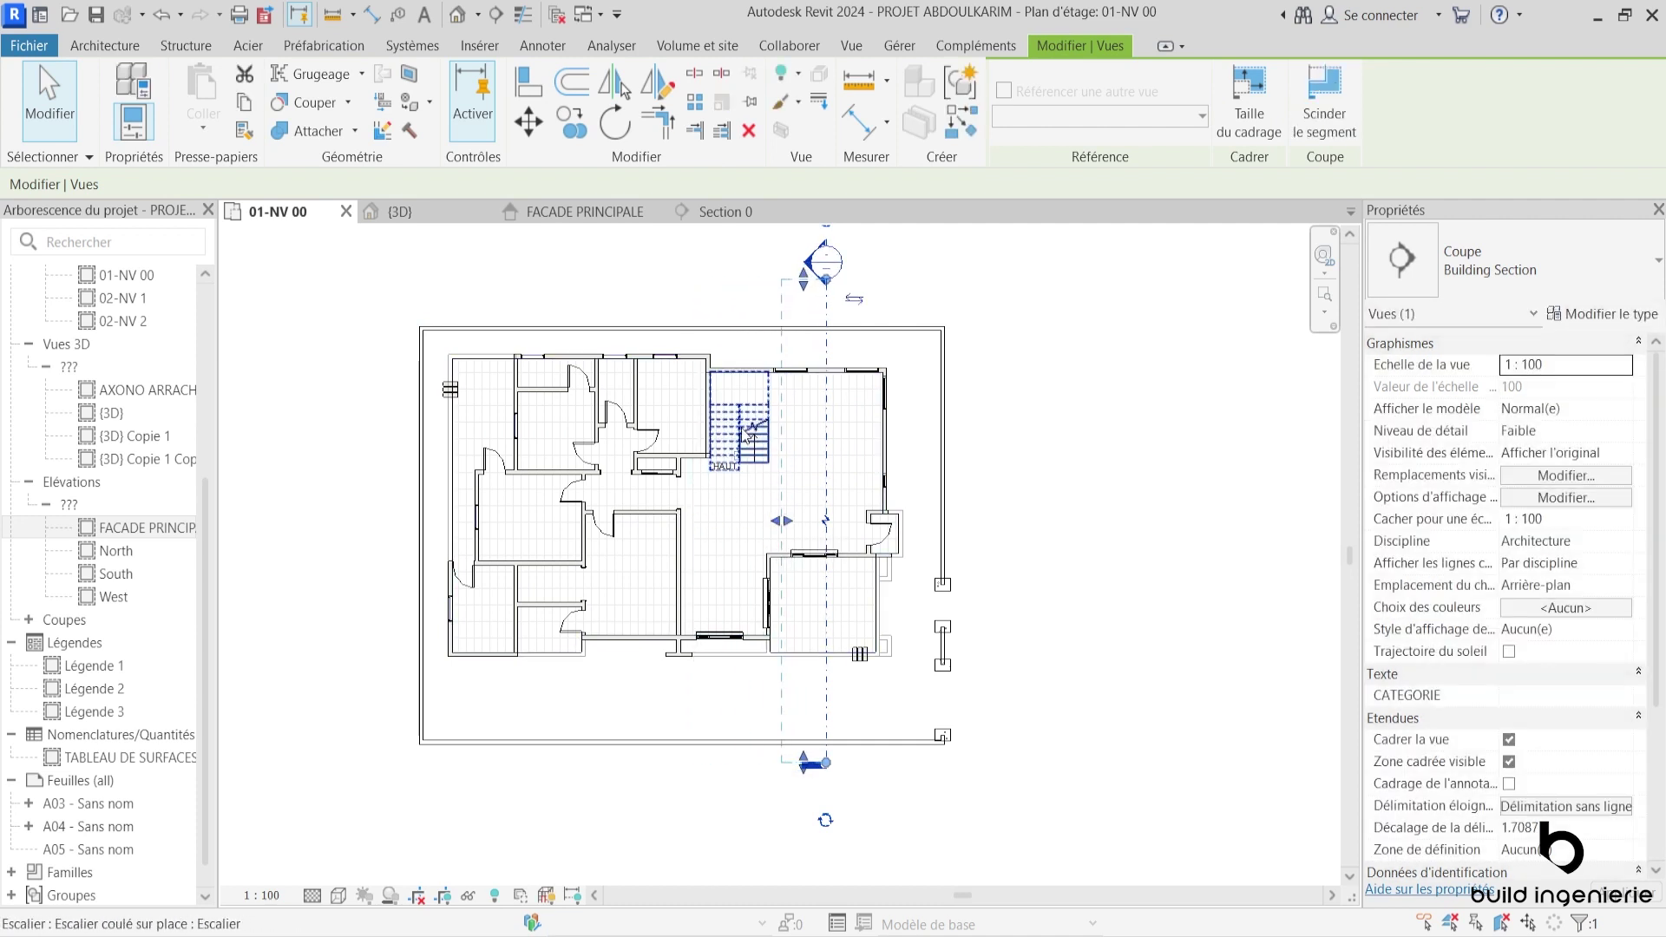
pyautogui.click(751, 214)
pyautogui.scroll(-2, 738, 434)
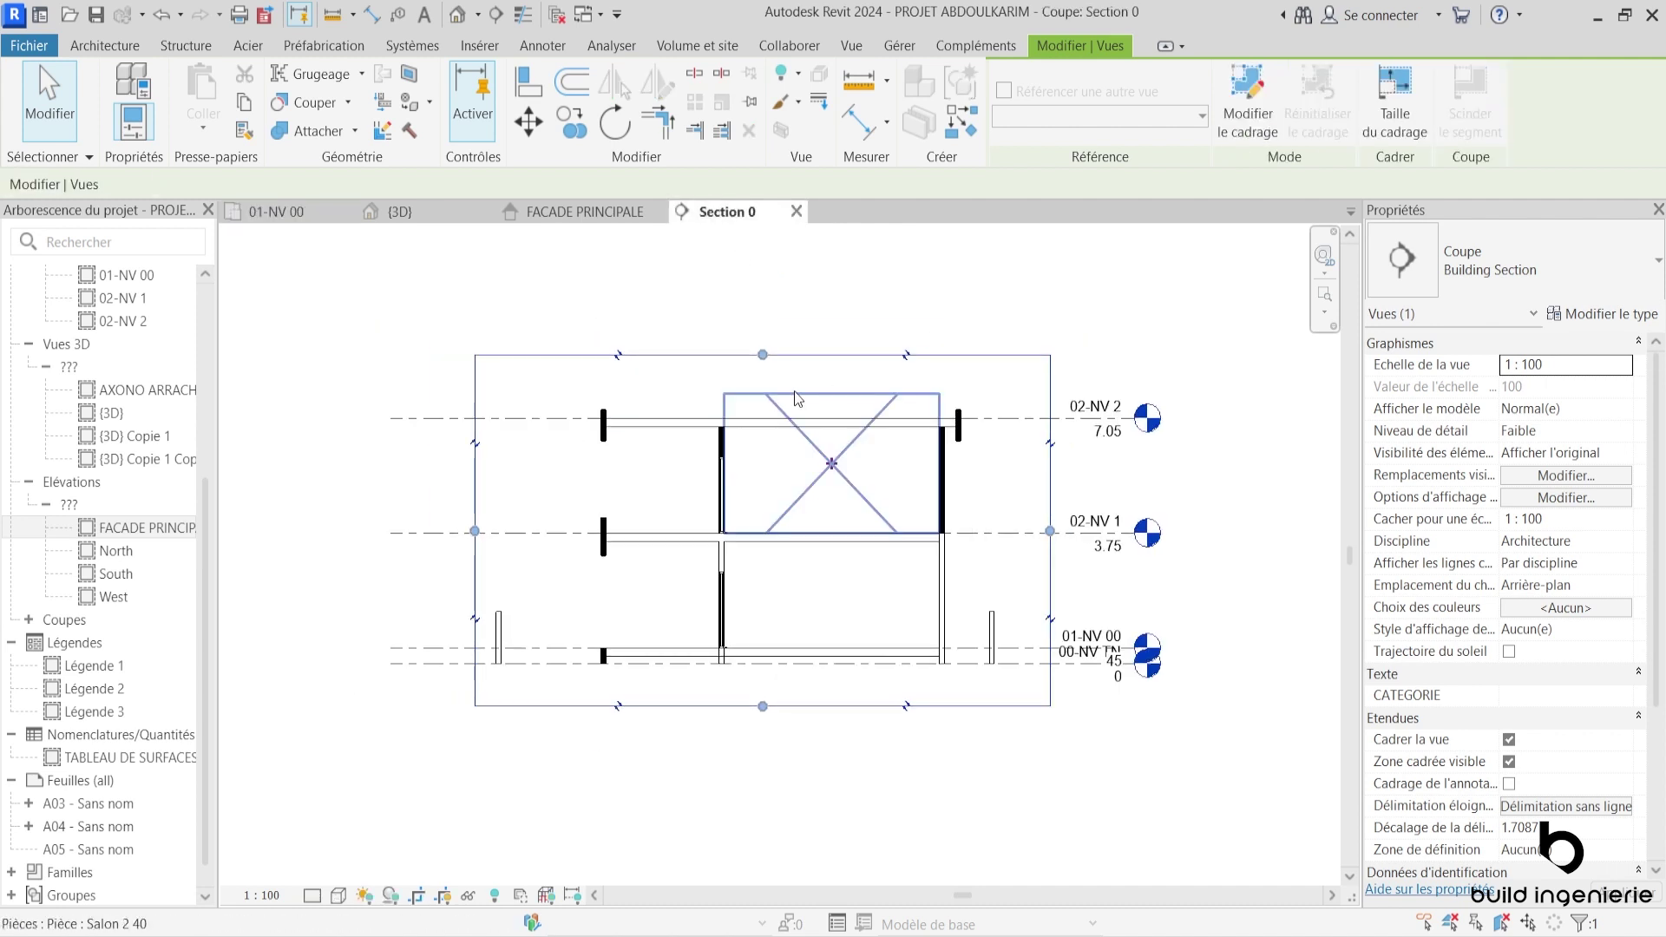
# Step: Toggle Reveal Hidden Elements off, reopen Section 0 from its section head, then return to 01-NV 00
pyautogui.click(495, 894)
pyautogui.click(498, 896)
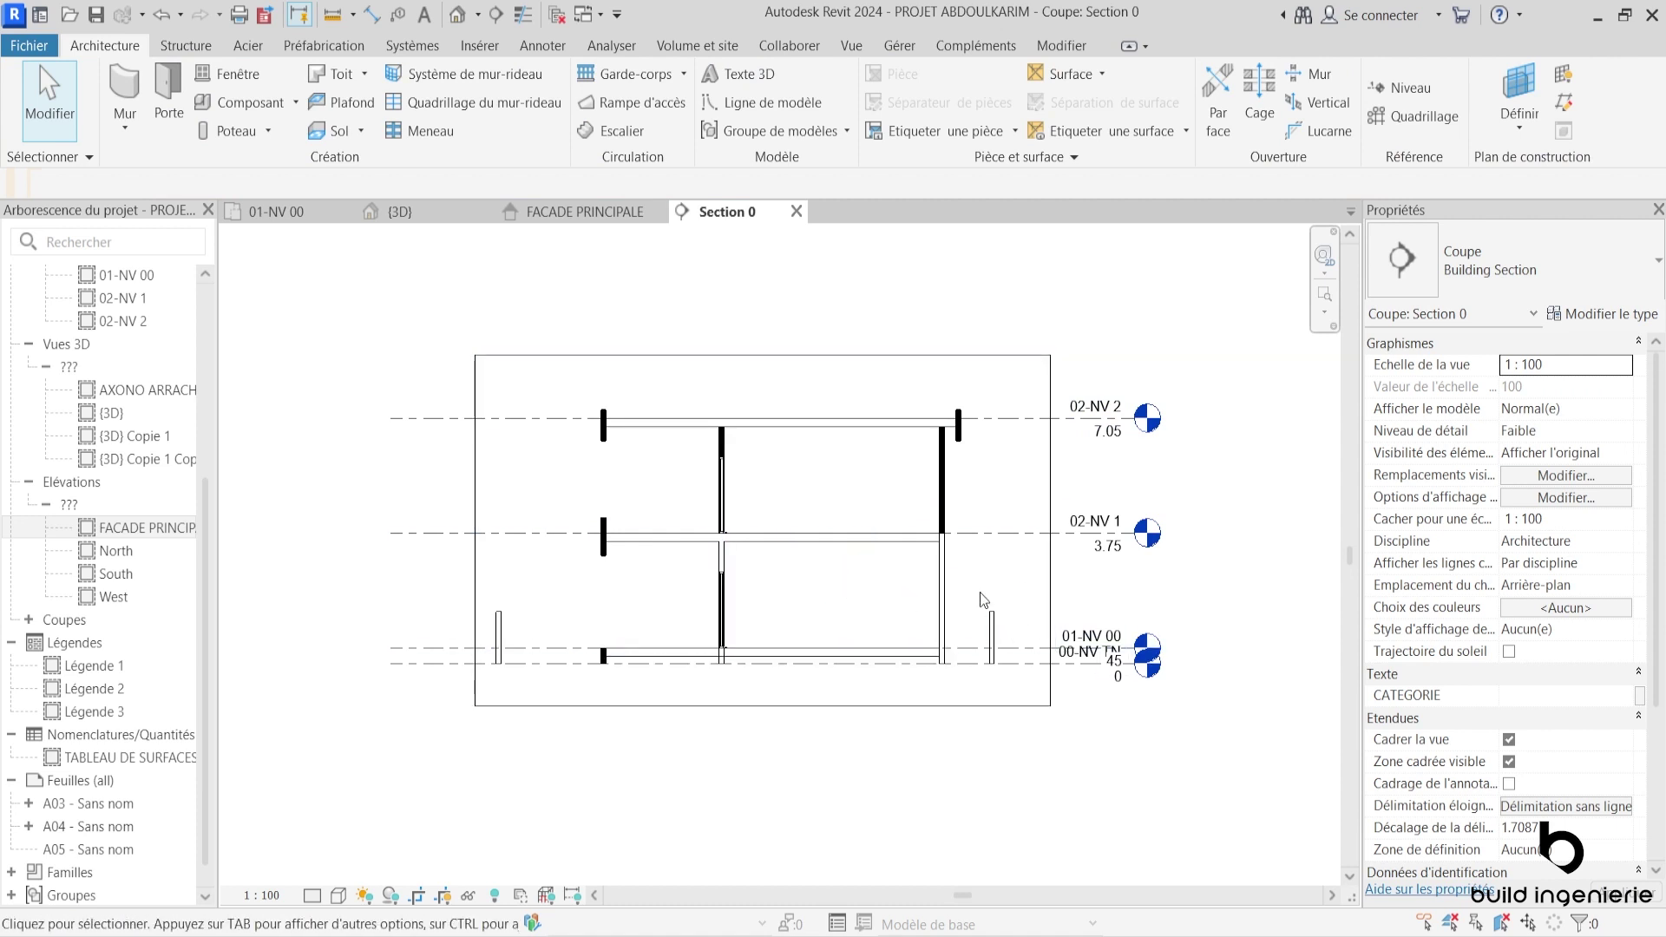
pyautogui.click(287, 212)
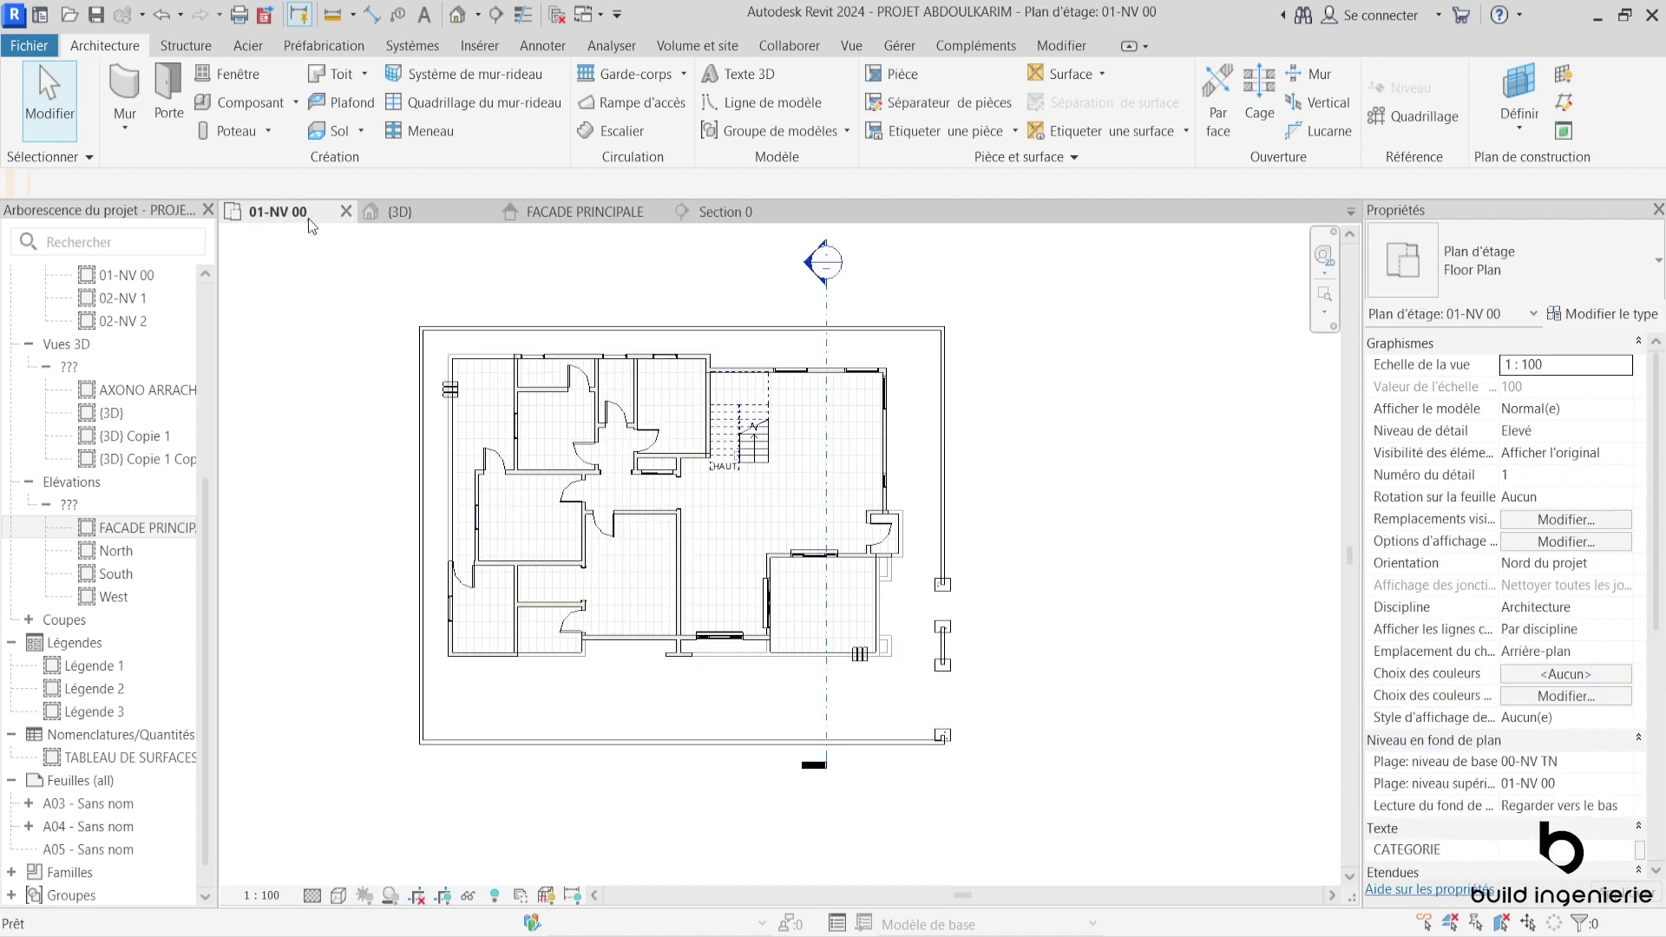
pyautogui.click(830, 319)
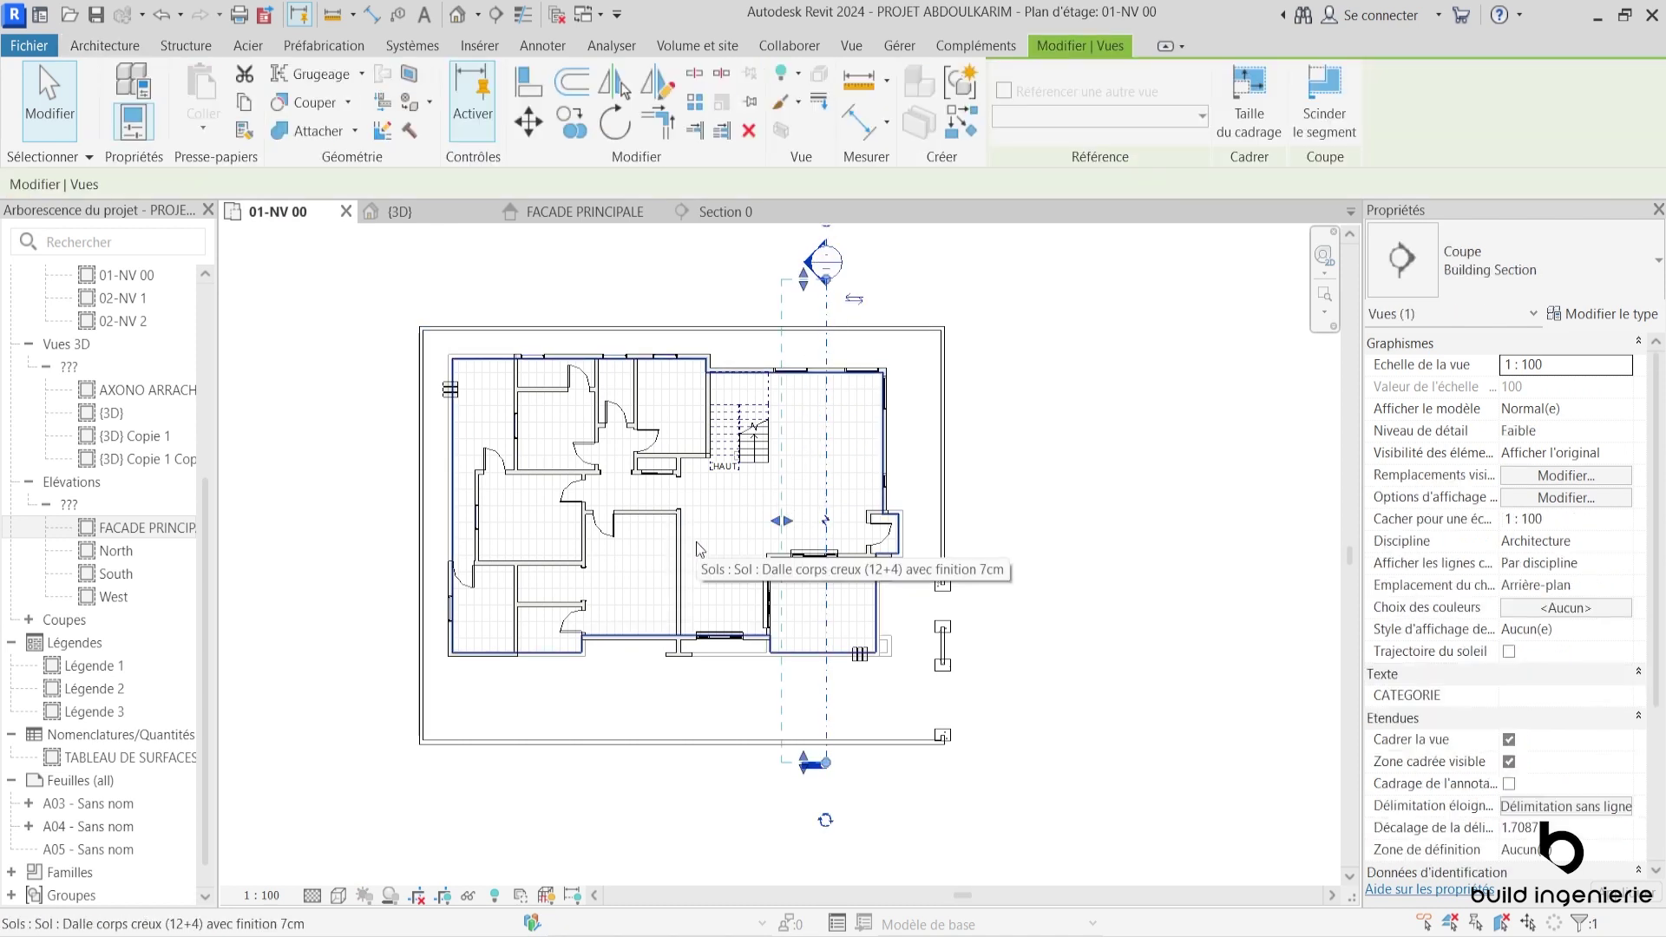
pyautogui.doubleClick(805, 260)
pyautogui.click(814, 705)
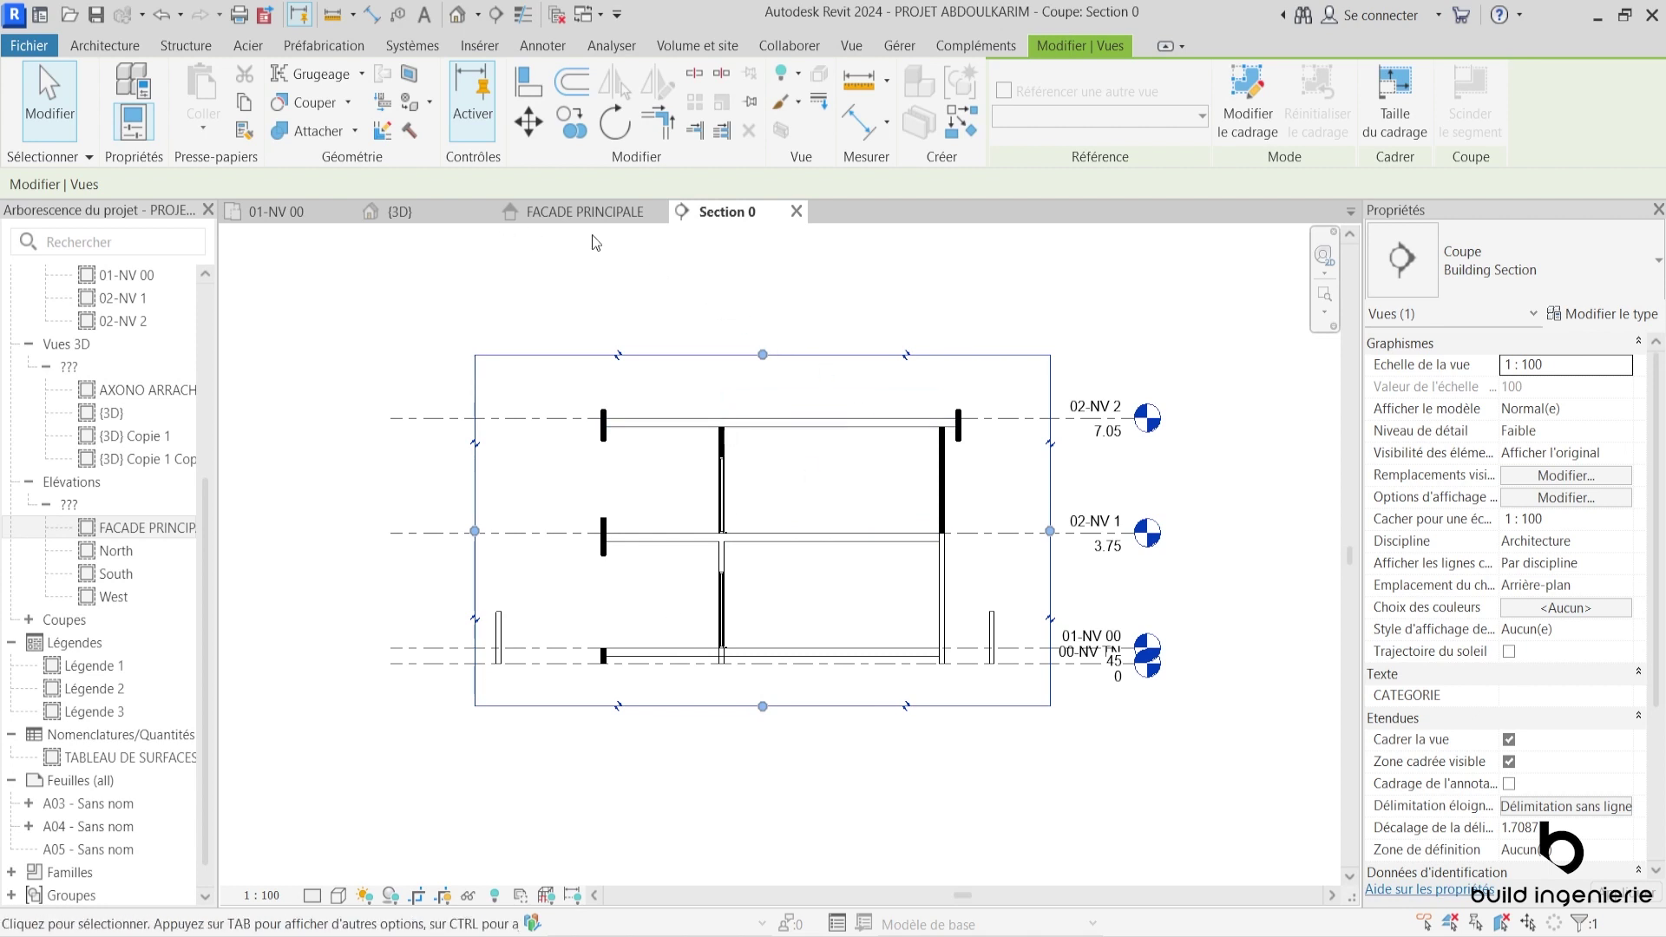
pyautogui.moveTo(276, 211)
pyautogui.click(335, 215)
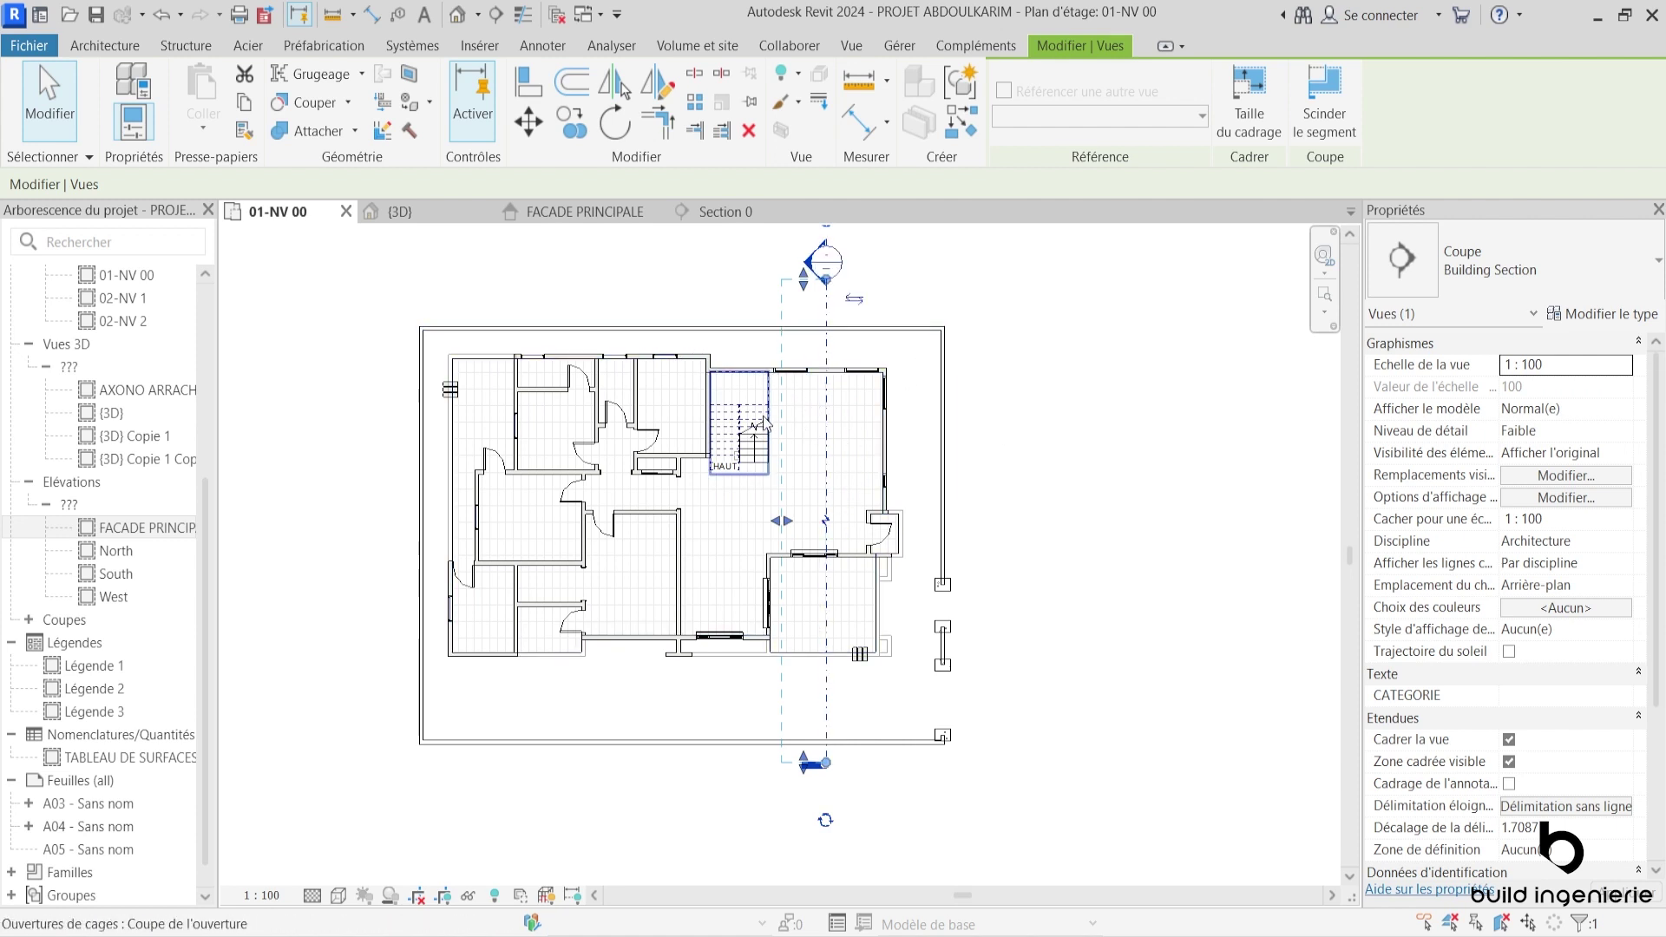
pyautogui.click(425, 211)
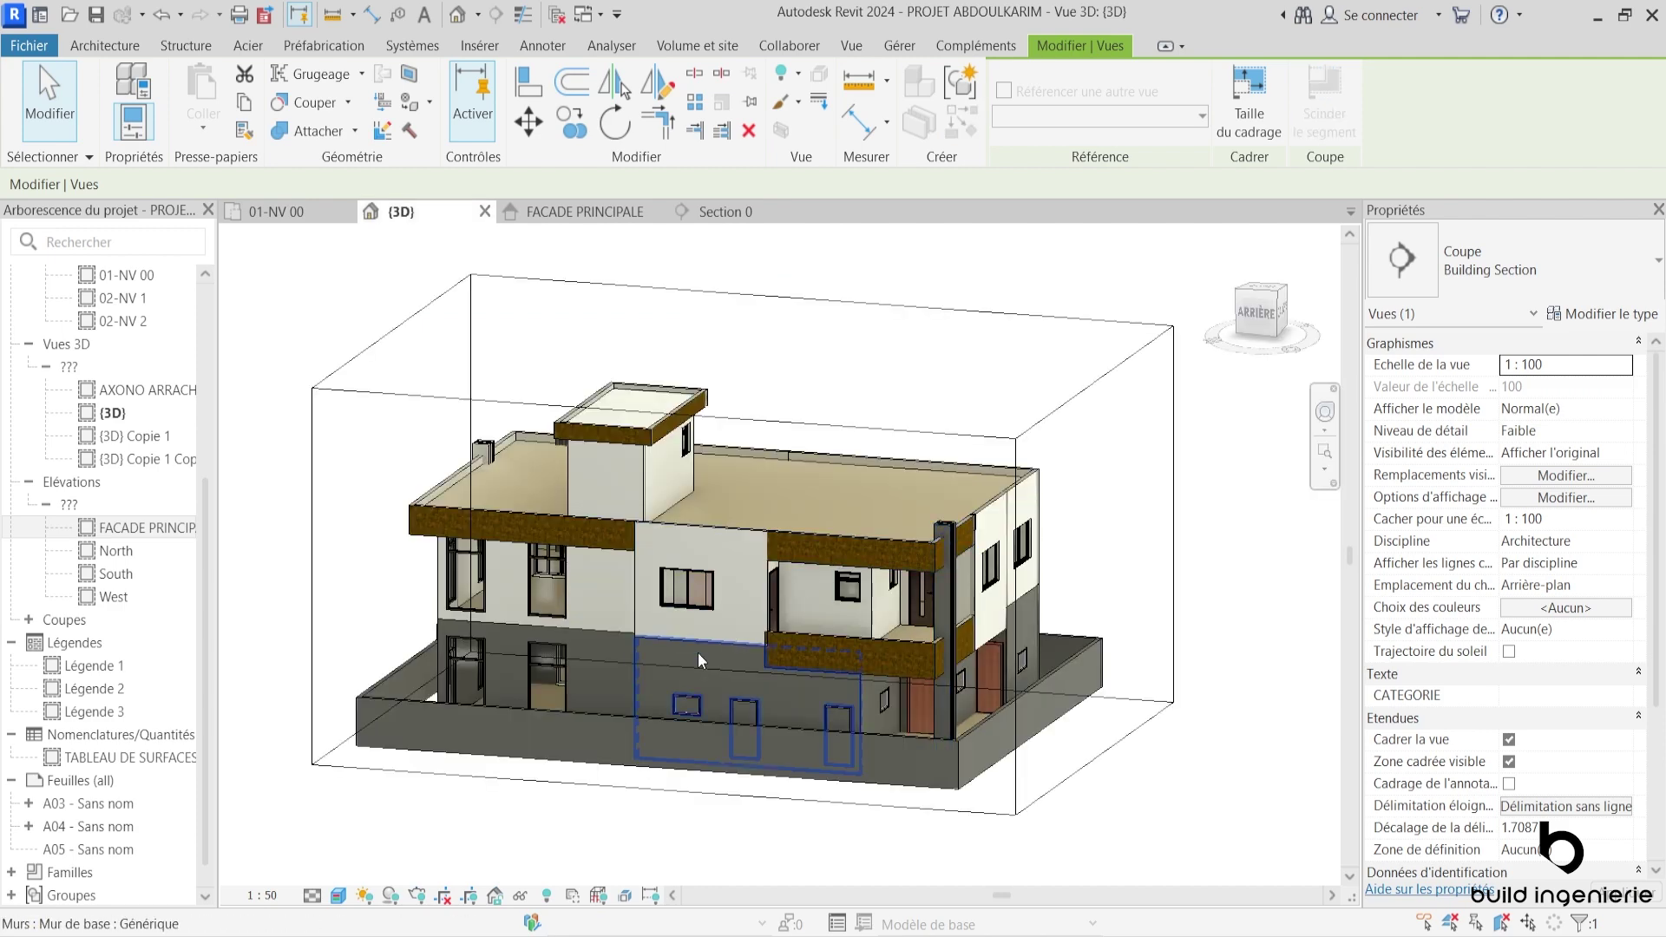
pyautogui.moveTo(954, 650); pyautogui.dragTo(879, 657, button='middle')
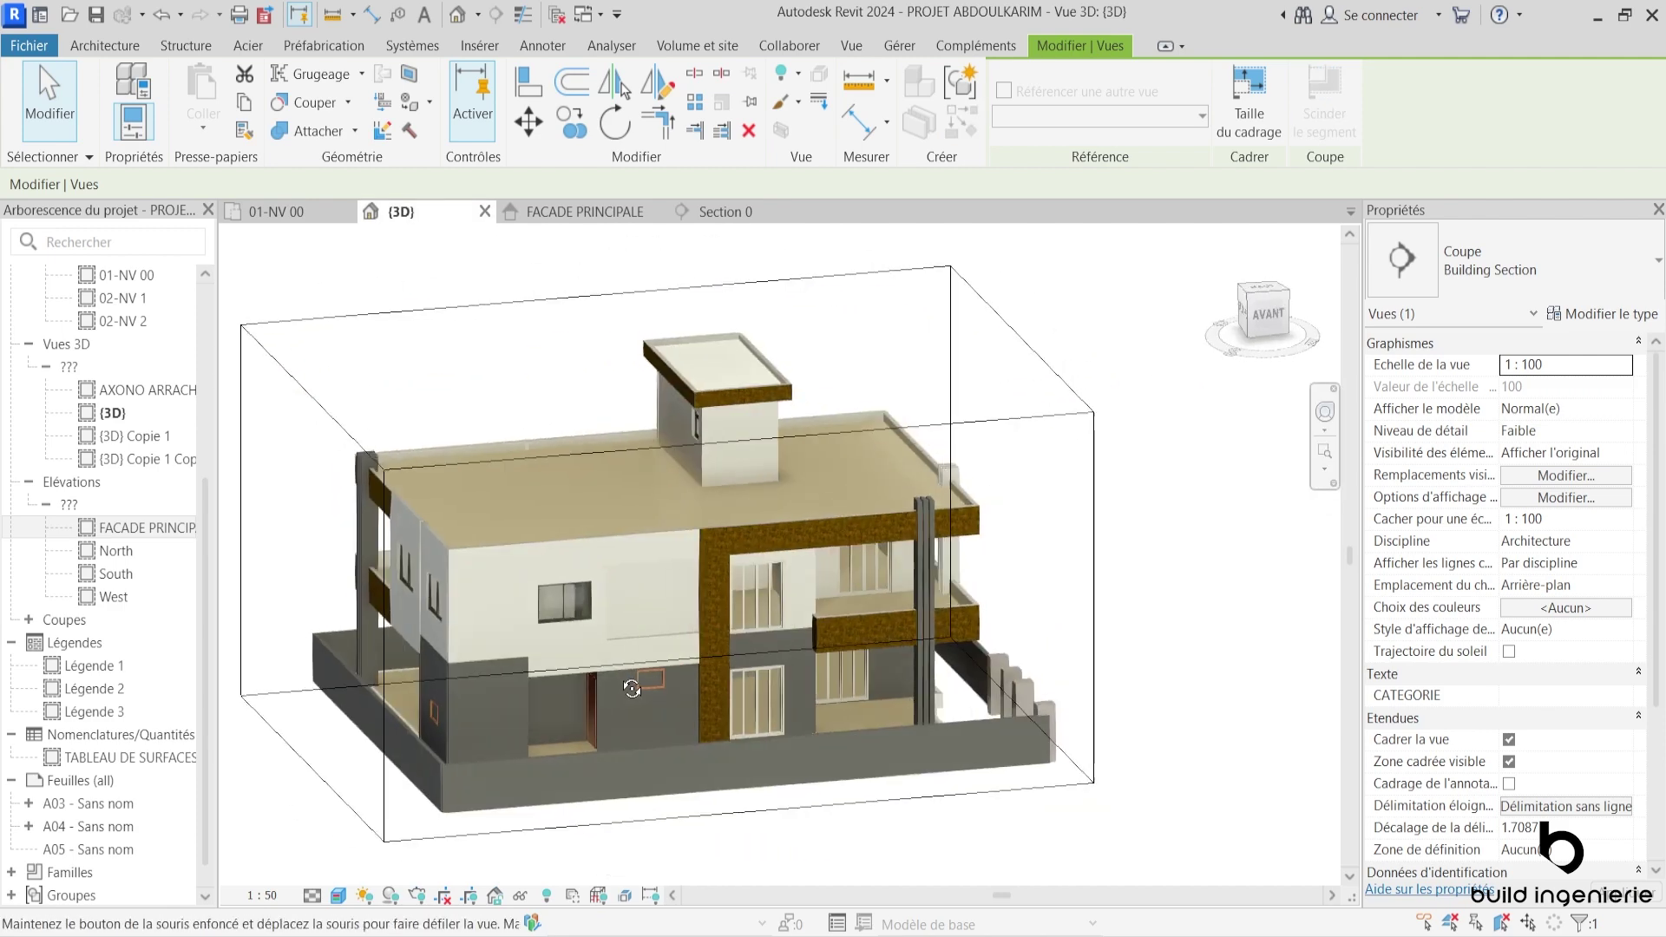
pyautogui.keyDown('shift'); pyautogui.moveTo(1134, 661); pyautogui.dragTo(645, 687, button='middle'); pyautogui.keyUp('shift')
pyautogui.click(646, 686)
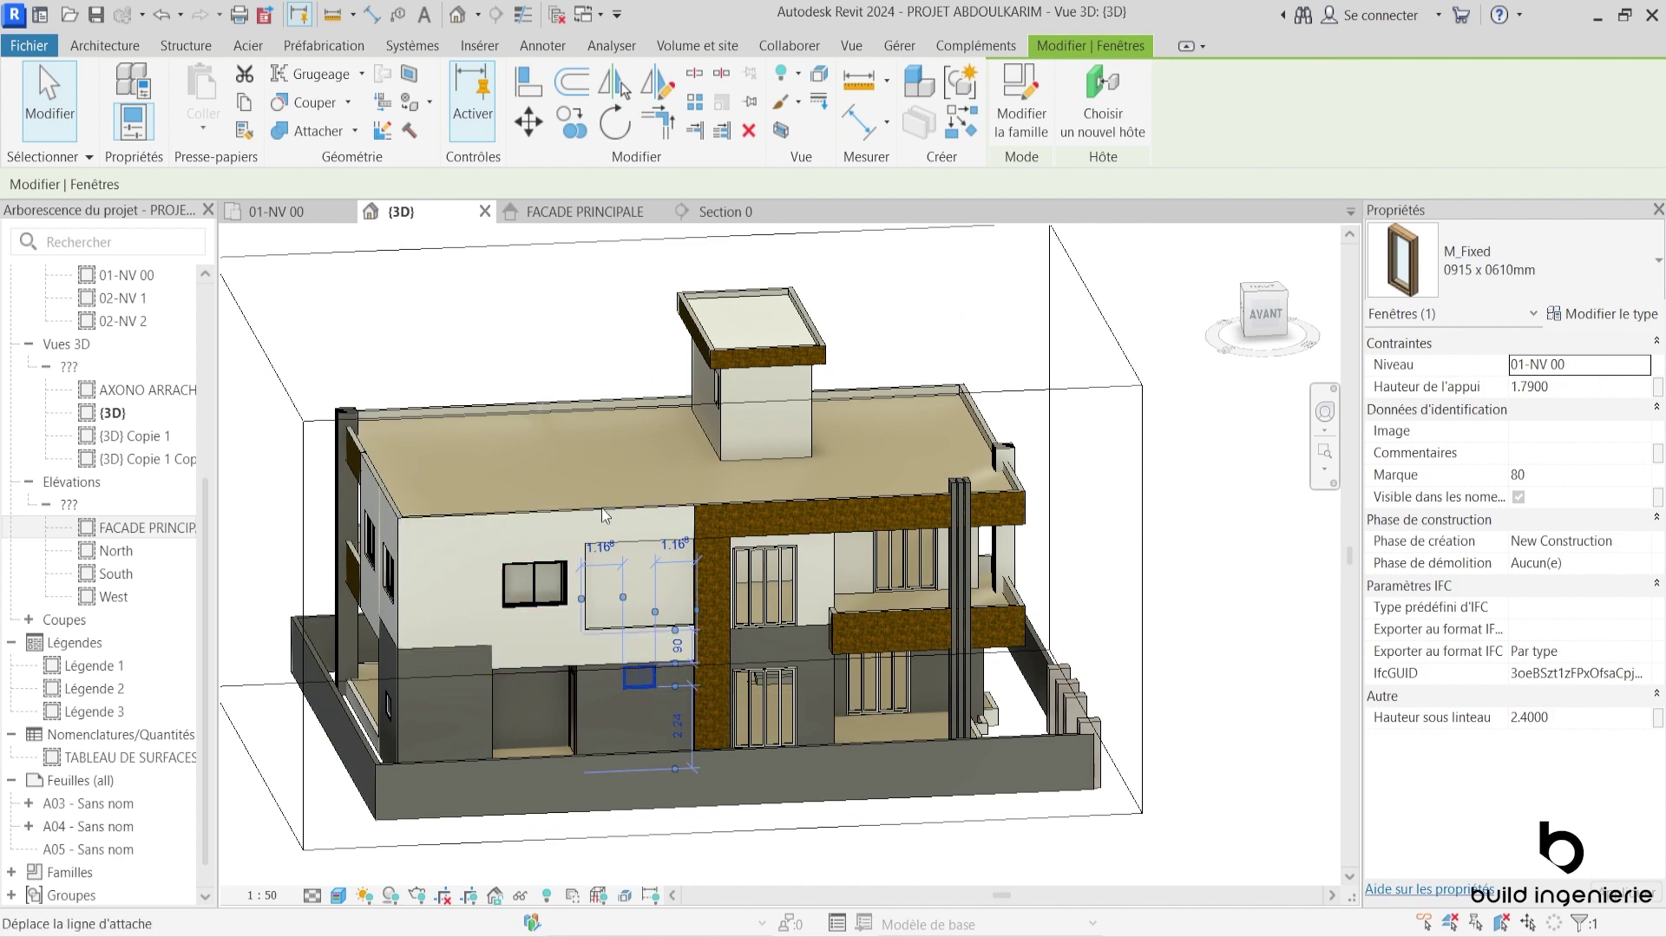
pyautogui.click(276, 212)
pyautogui.click(629, 697)
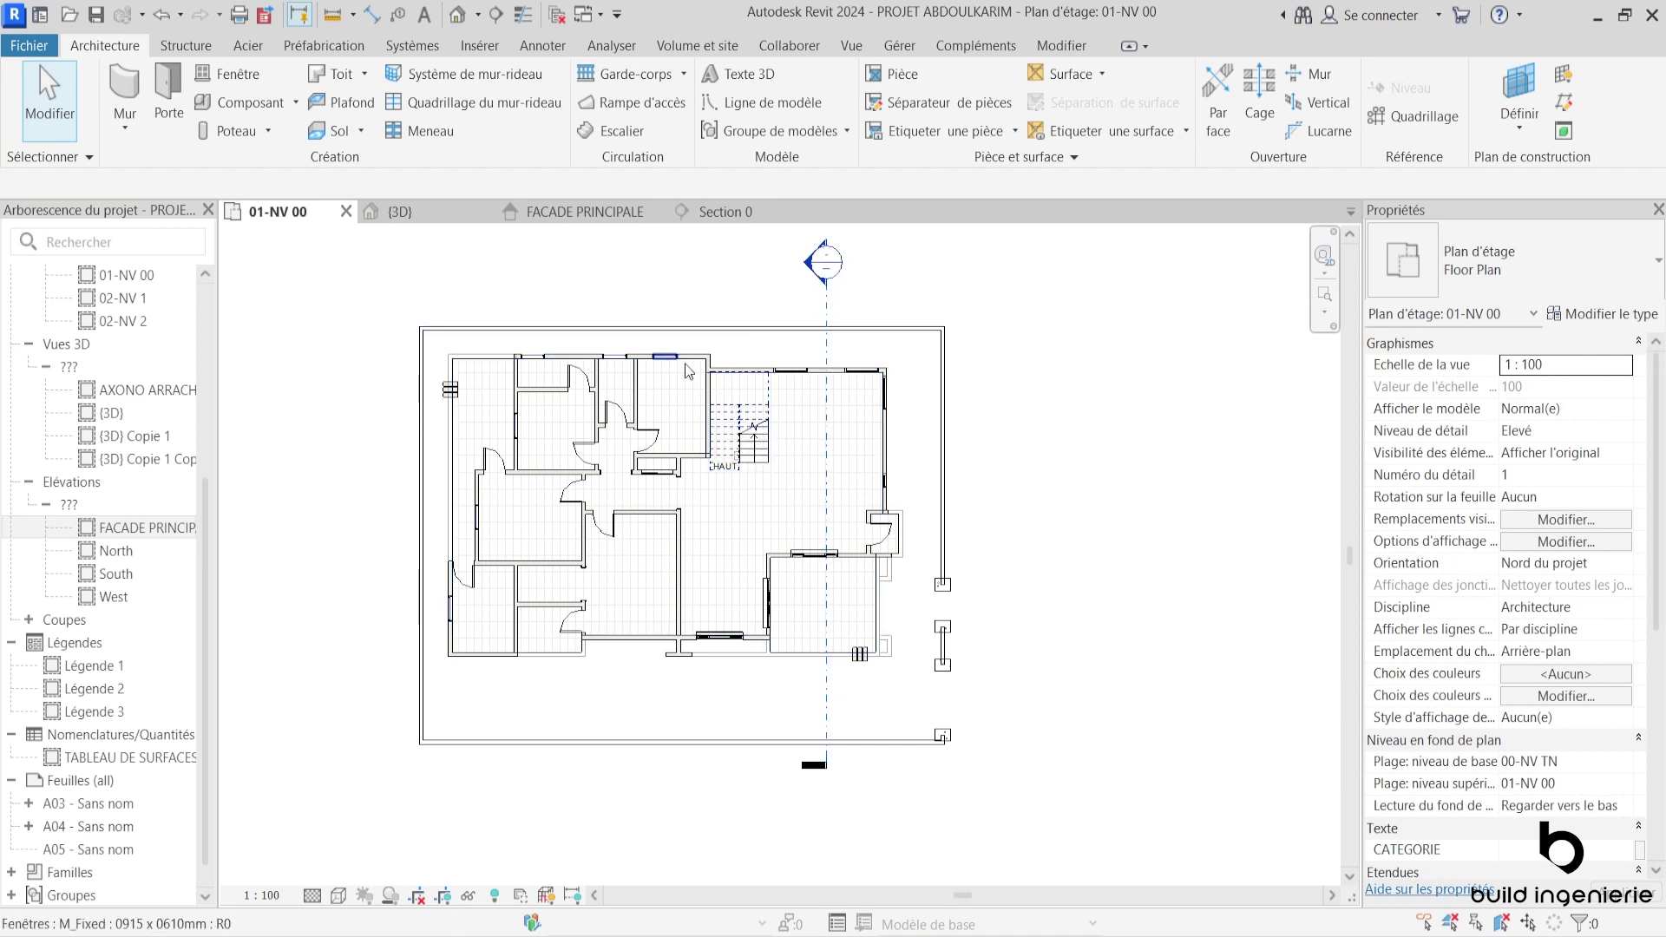
# Step: Move the Section 0 view tab ahead of FACADE PRINCIPALE, finishing on 01-NV 00
pyautogui.click(618, 213)
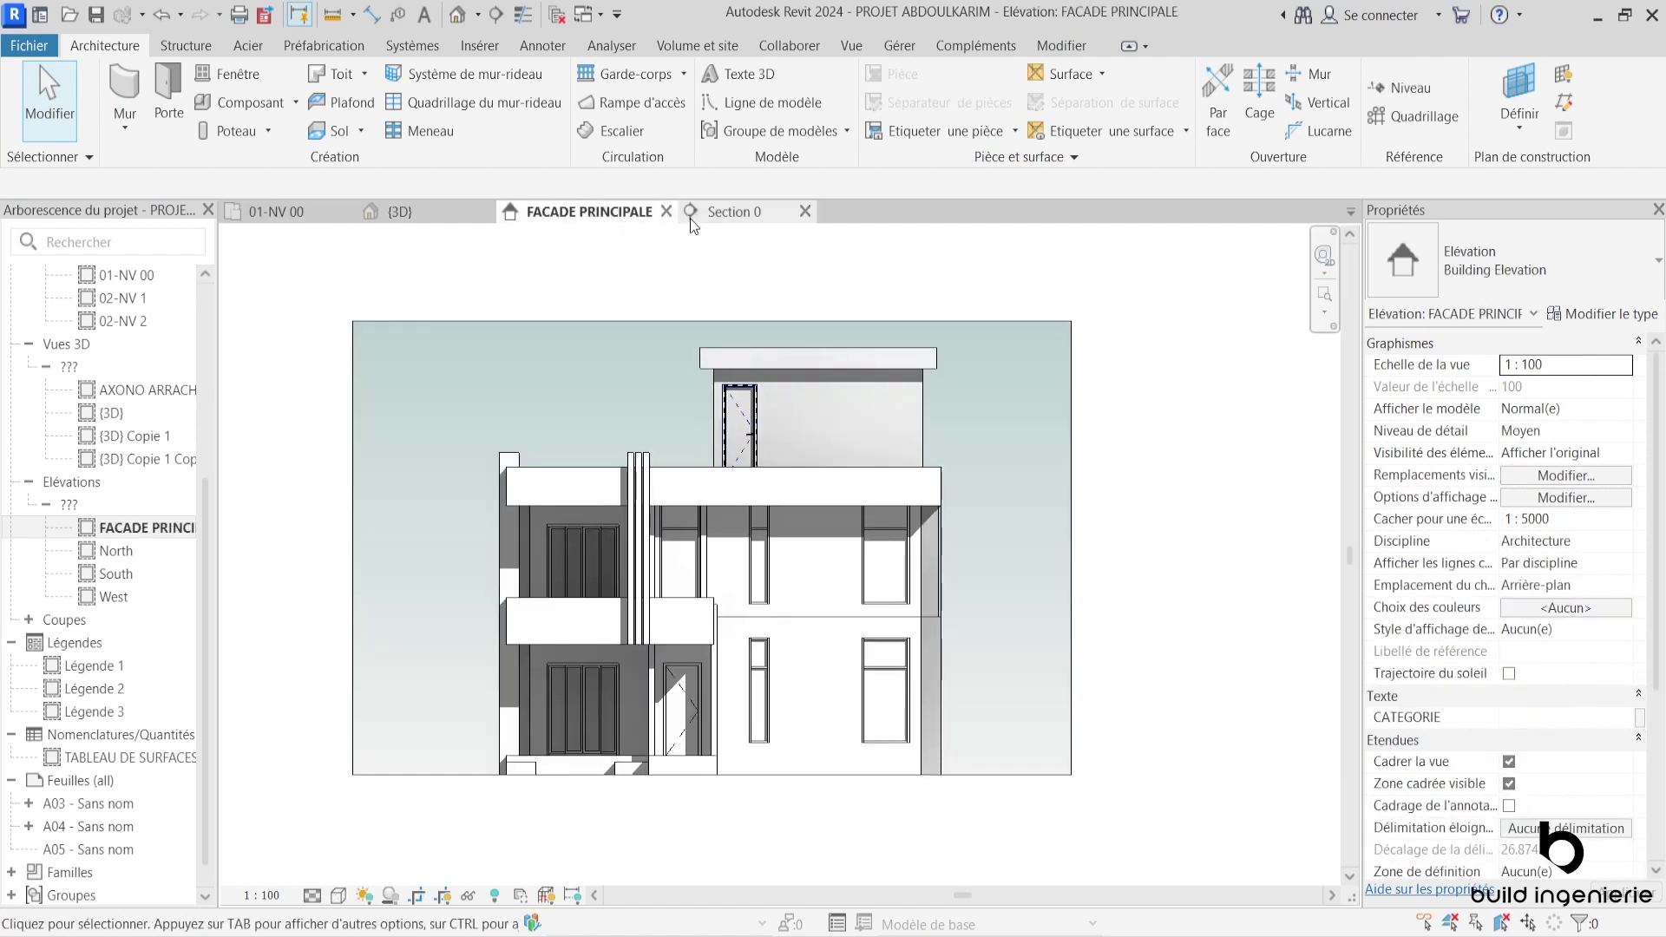
pyautogui.click(713, 212)
pyautogui.moveTo(713, 212); pyautogui.dragTo(555, 211)
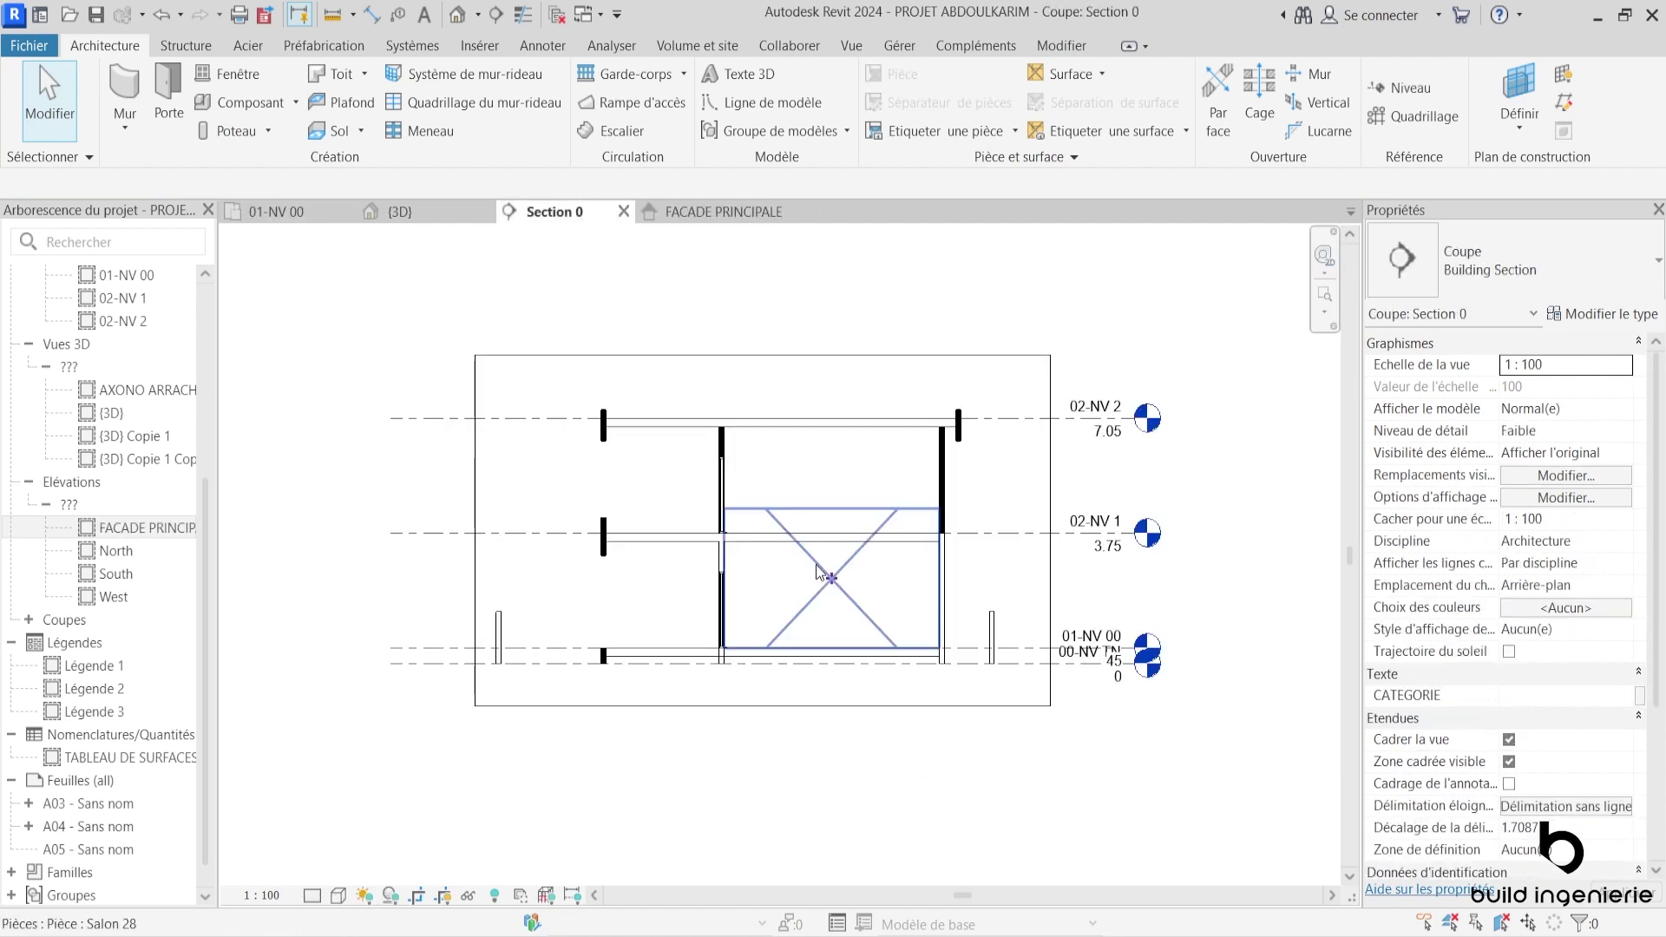
pyautogui.click(276, 211)
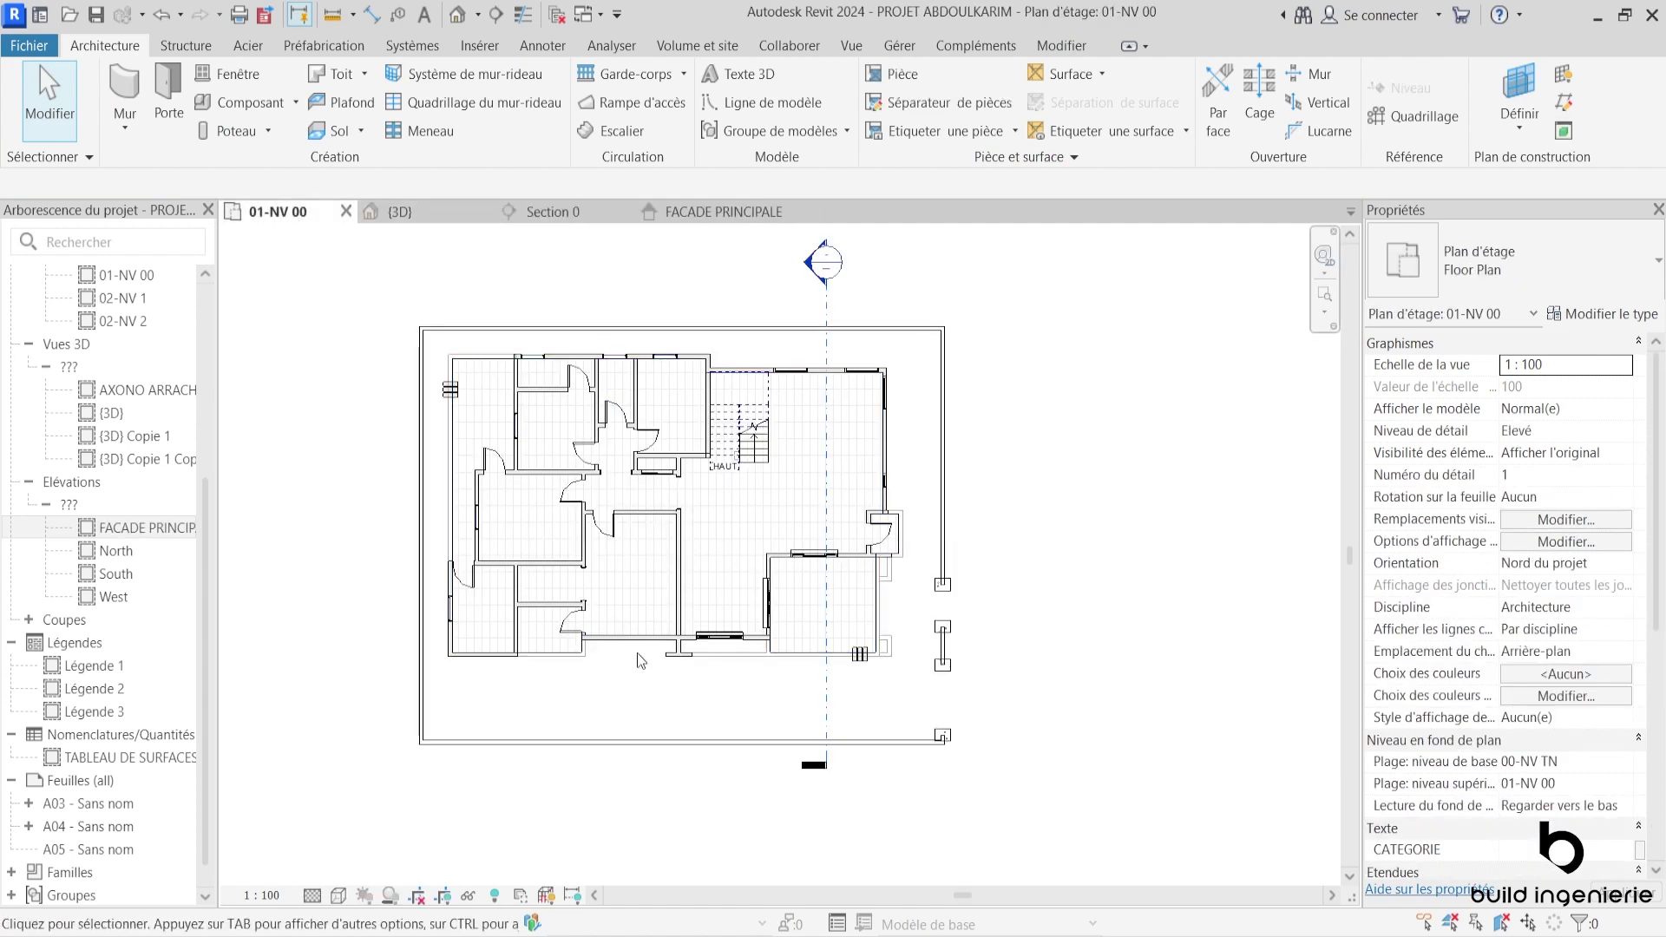